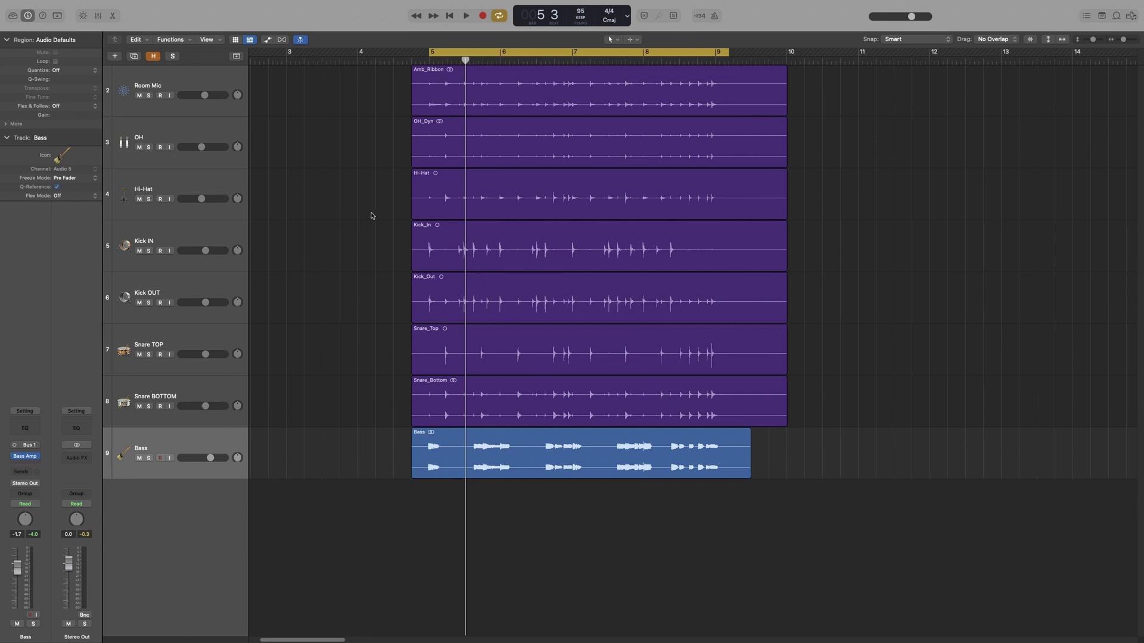
- Play the drum and bass arrangement from bar 5 with Cycle off, stopping near bar 9
{"action": "key", "text": "space"}
{"action": "key", "text": "c"}
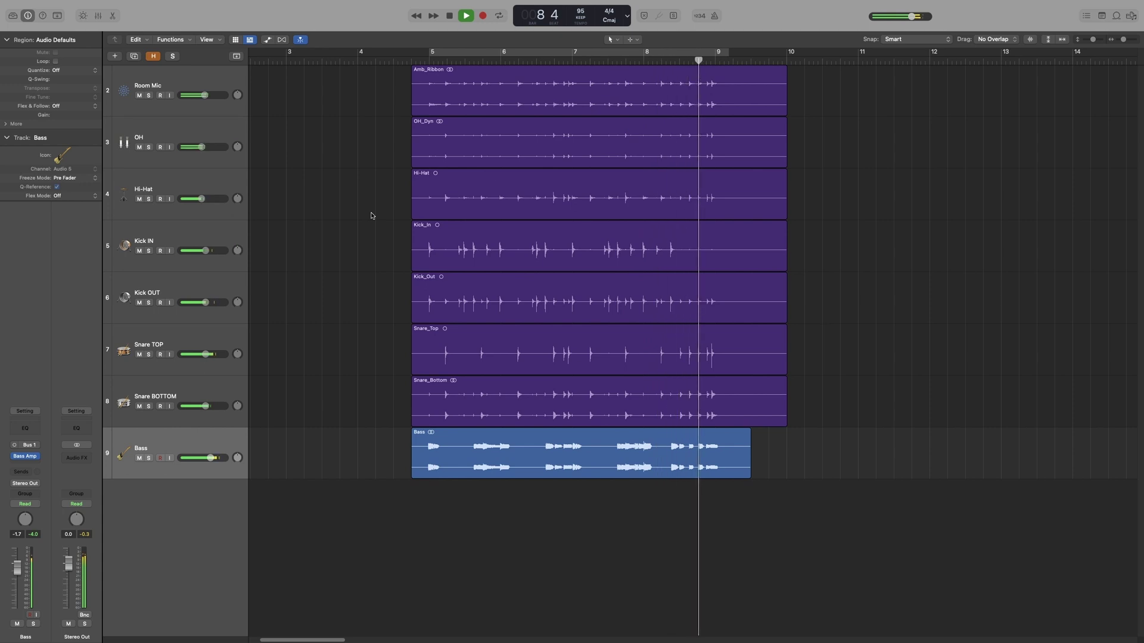
{"action": "key", "text": "space"}
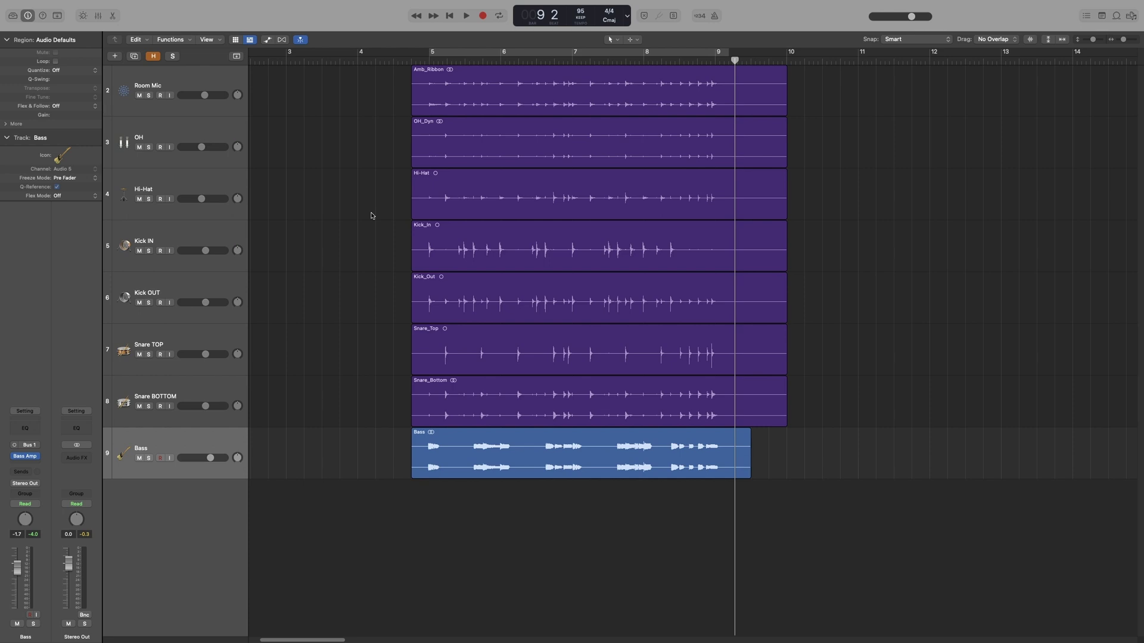
- Solo Kick OUT and audition it over a bars 5–9 cycle, then unsolo and stop
{"action": "left_click", "coordinate": [149, 308]}
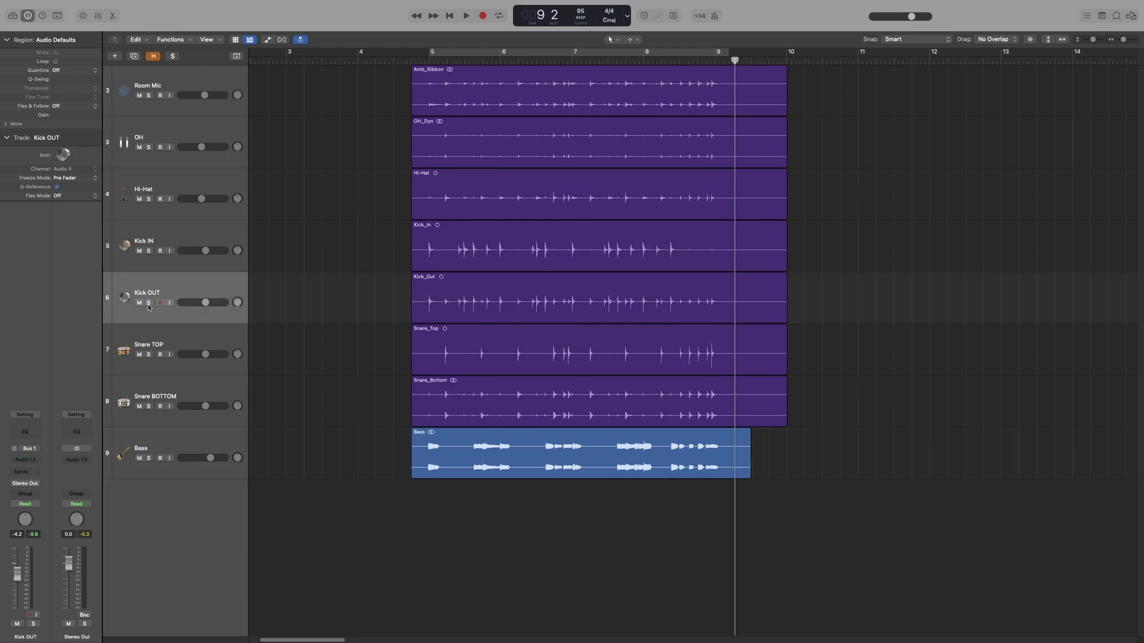
{"action": "left_click", "coordinate": [149, 305]}
{"action": "key", "text": "c"}
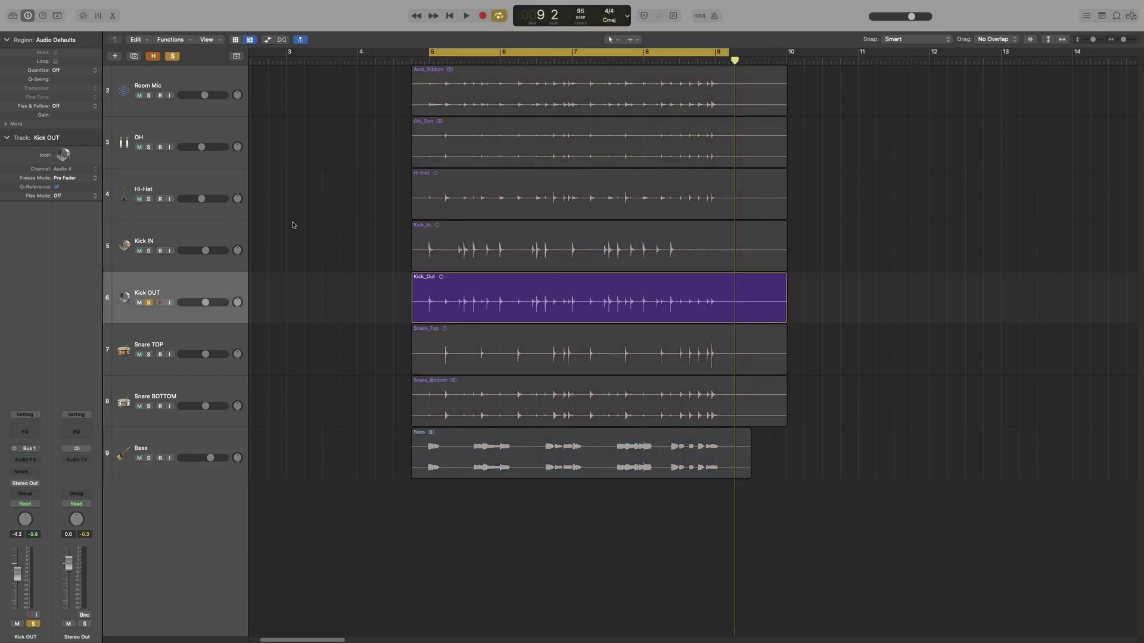
{"action": "key", "text": "space"}
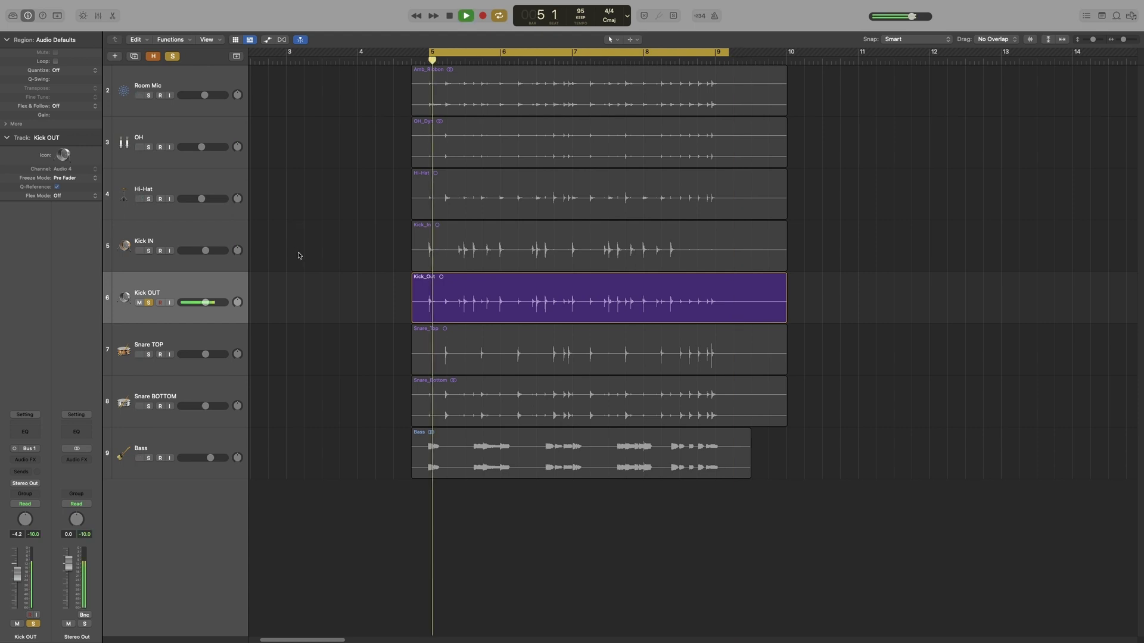
{"action": "left_click", "coordinate": [149, 303]}
{"action": "key", "text": "space"}
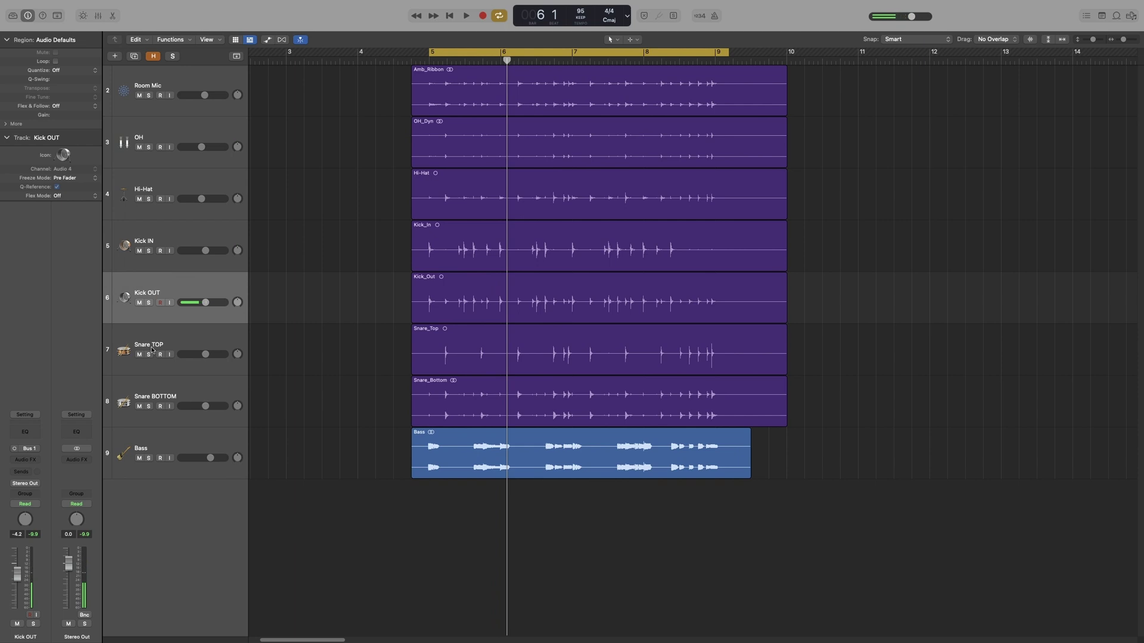
- Solo Snare BOTTOM, play and stop the loop, then clear its solo
{"action": "left_click", "coordinate": [149, 406]}
{"action": "key", "text": "space"}
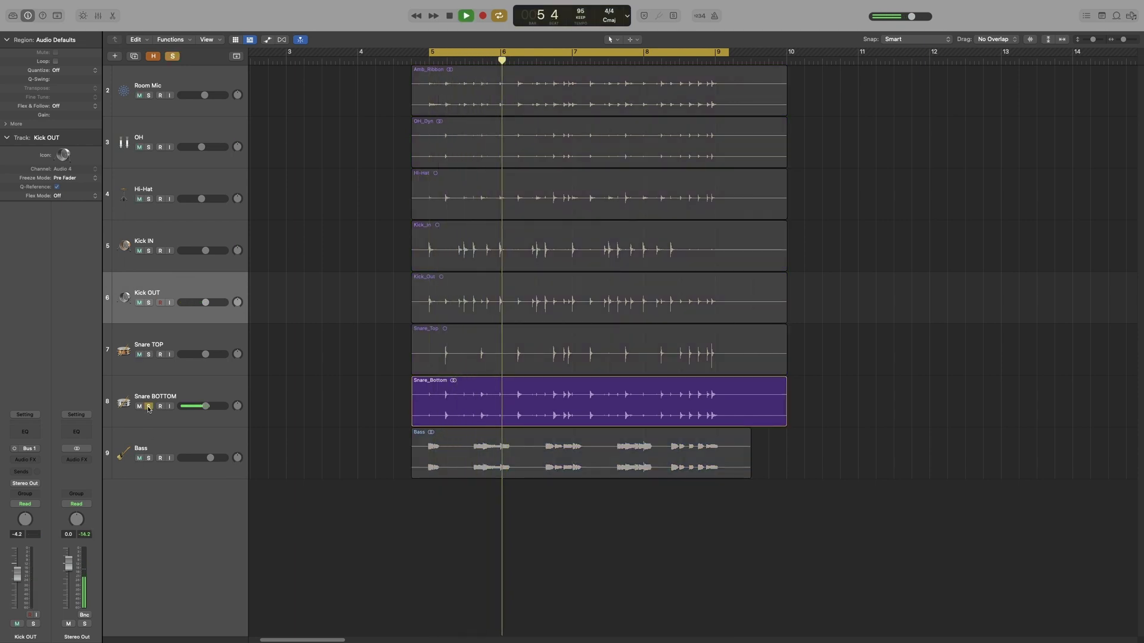
{"action": "key", "text": "space"}
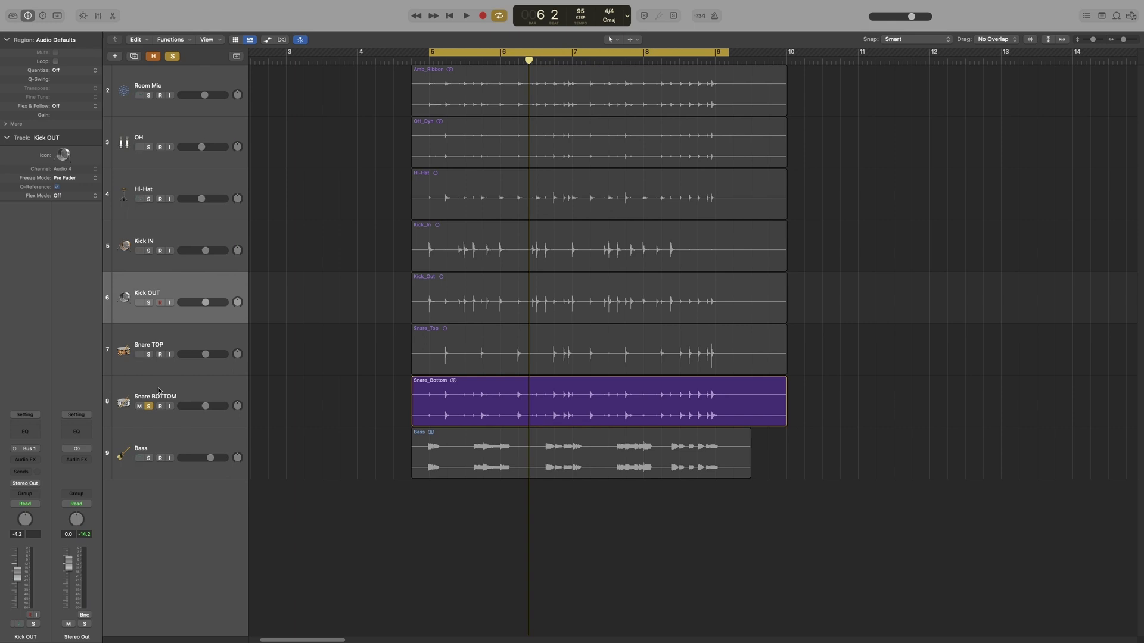
{"action": "left_click", "coordinate": [149, 406]}
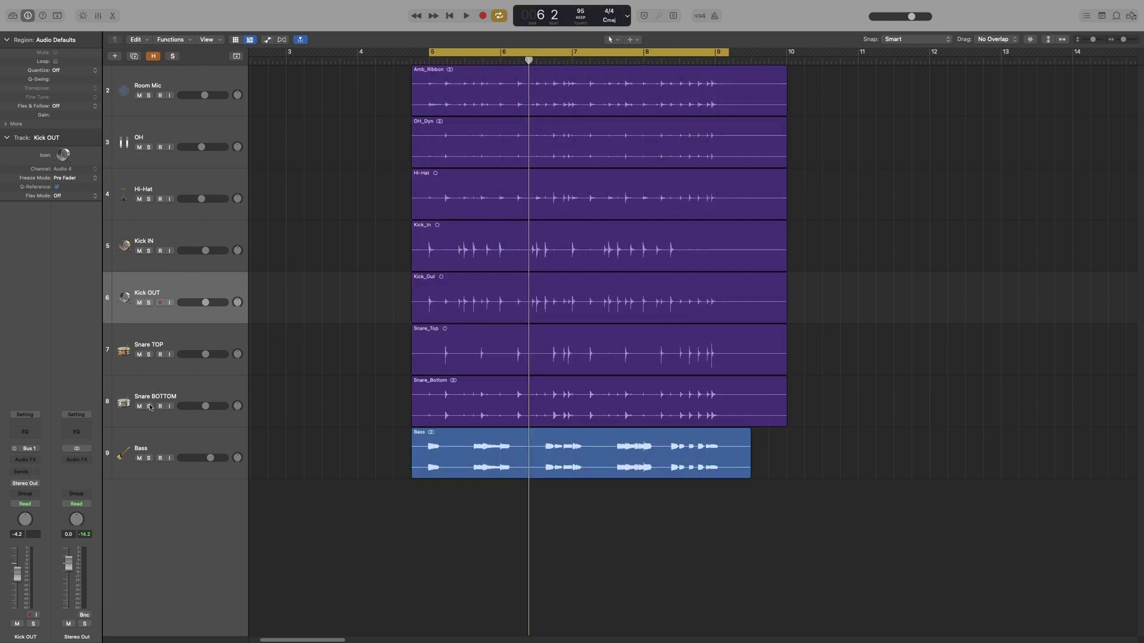
- Select the seven drum channel strips, Room Mic through Snare BOTTOM, in the Mixer
{"action": "left_click", "coordinate": [192, 84]}
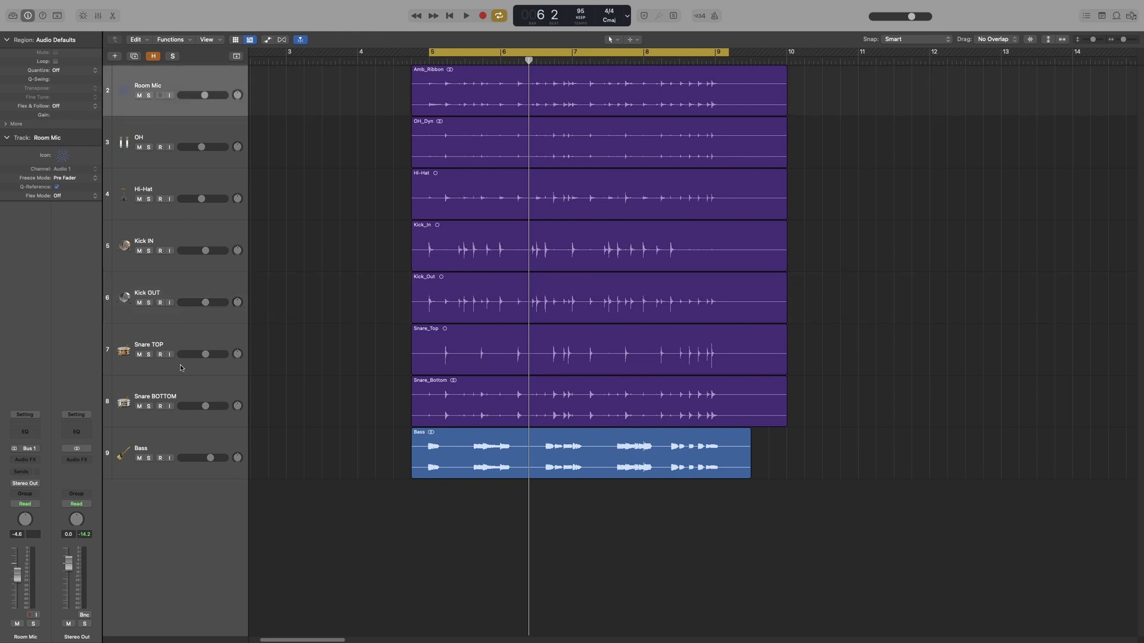
{"action": "left_click", "coordinate": [192, 387], "text": "shift"}
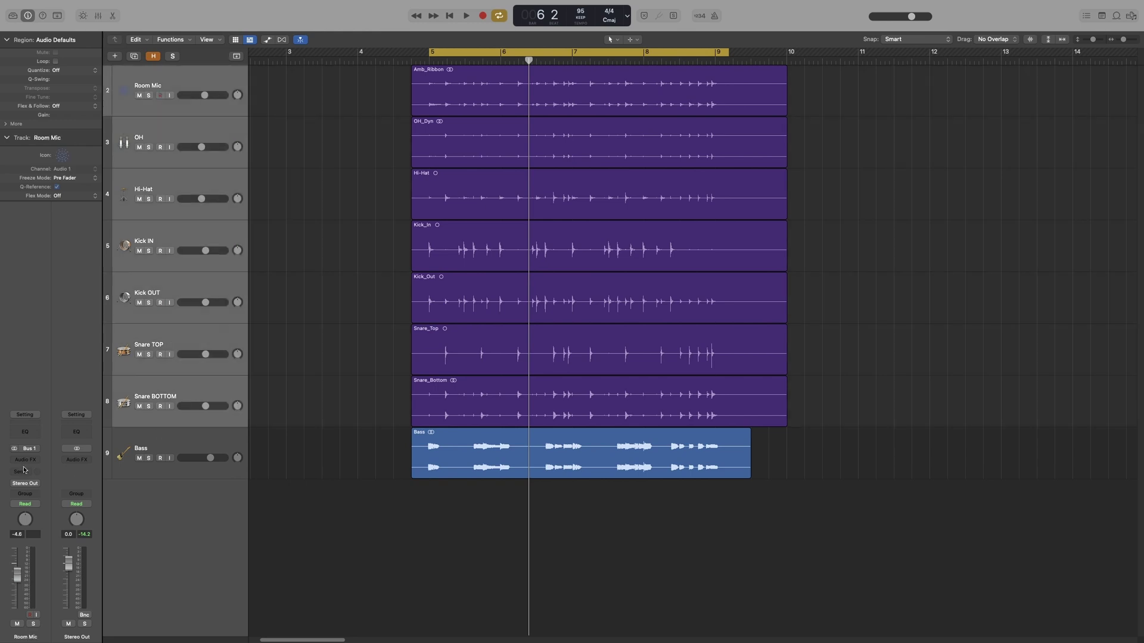
{"action": "left_click", "coordinate": [198, 519]}
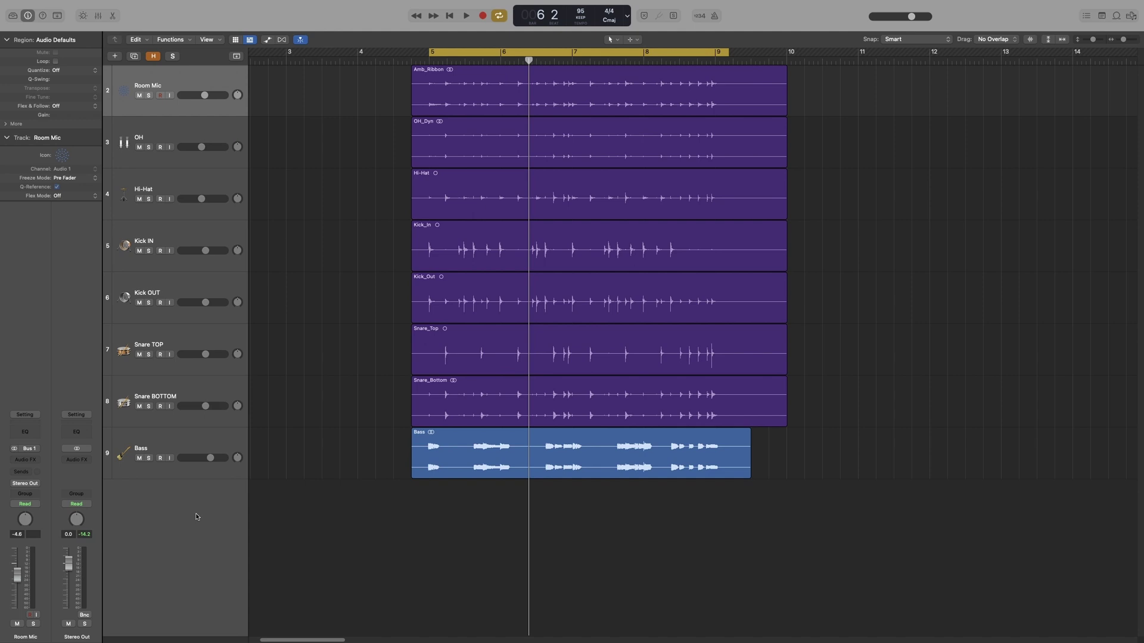
{"action": "key", "text": "x"}
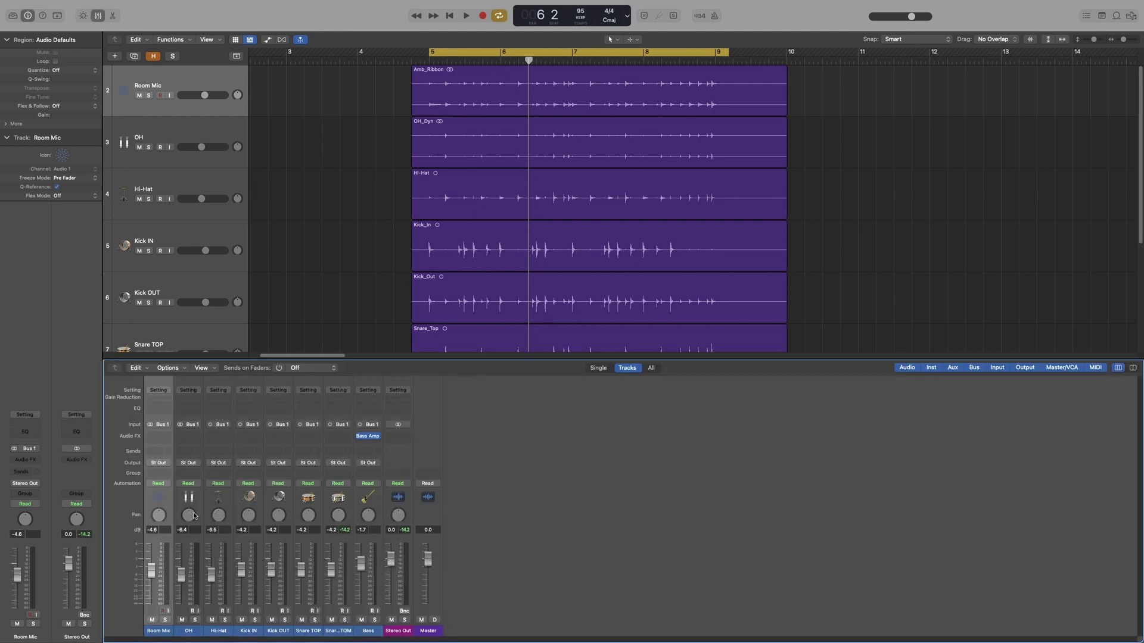
{"action": "left_click_drag", "start_coordinate": [156, 631], "coordinate": [326, 631]}
- Assign the selected drum strips to a new Group 1 and open Group 1's settings
{"action": "left_click", "coordinate": [153, 475]}
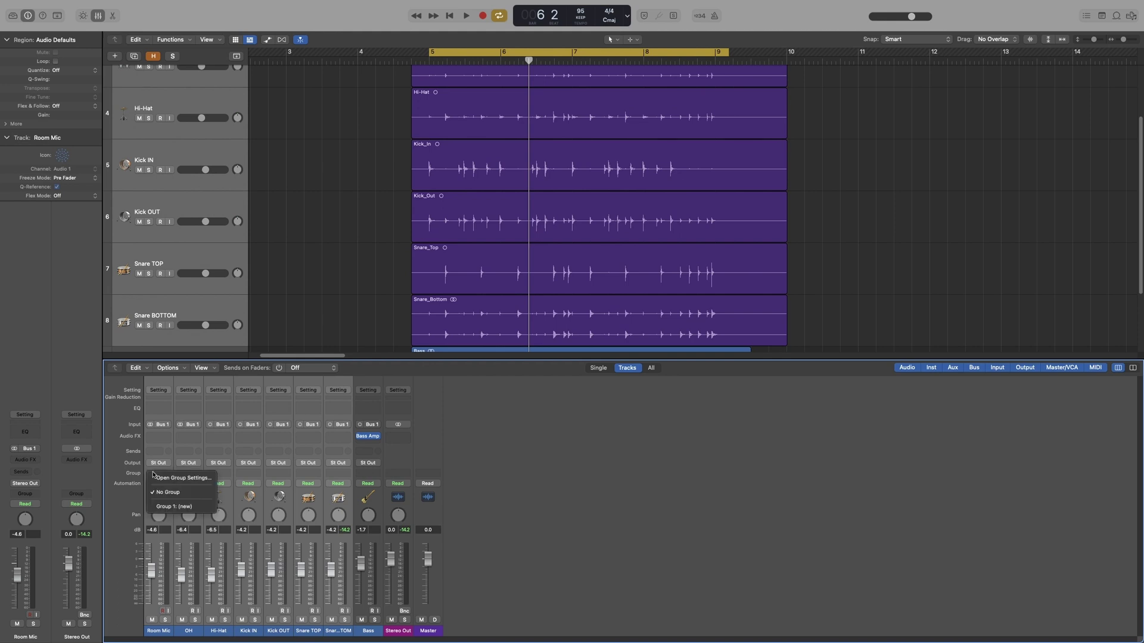
{"action": "left_click", "coordinate": [173, 506]}
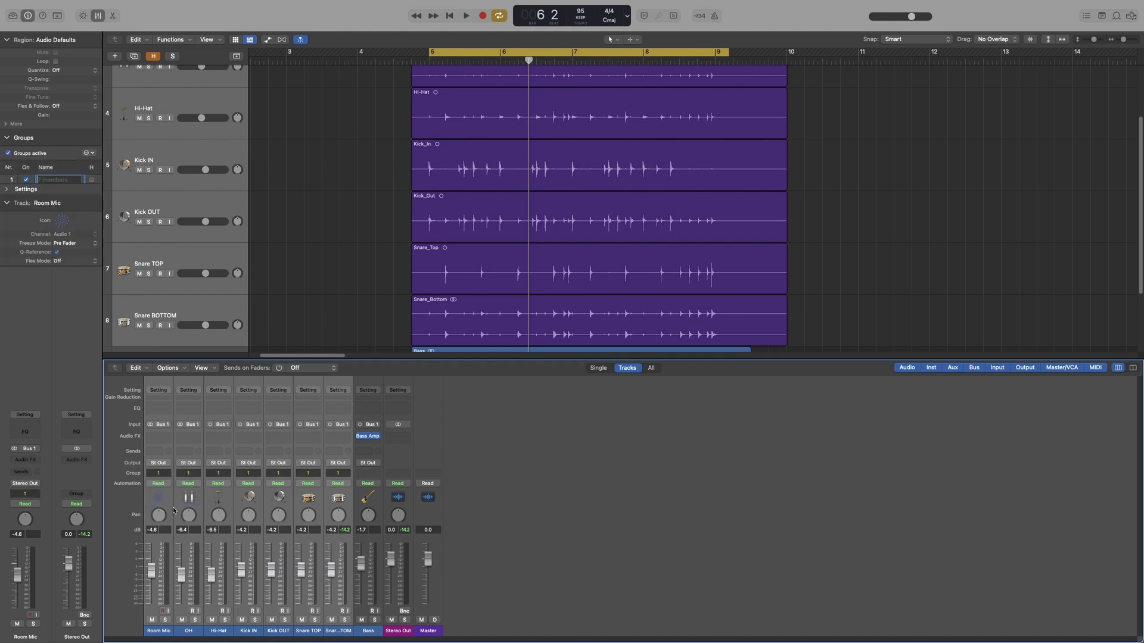
{"action": "left_click", "coordinate": [163, 474]}
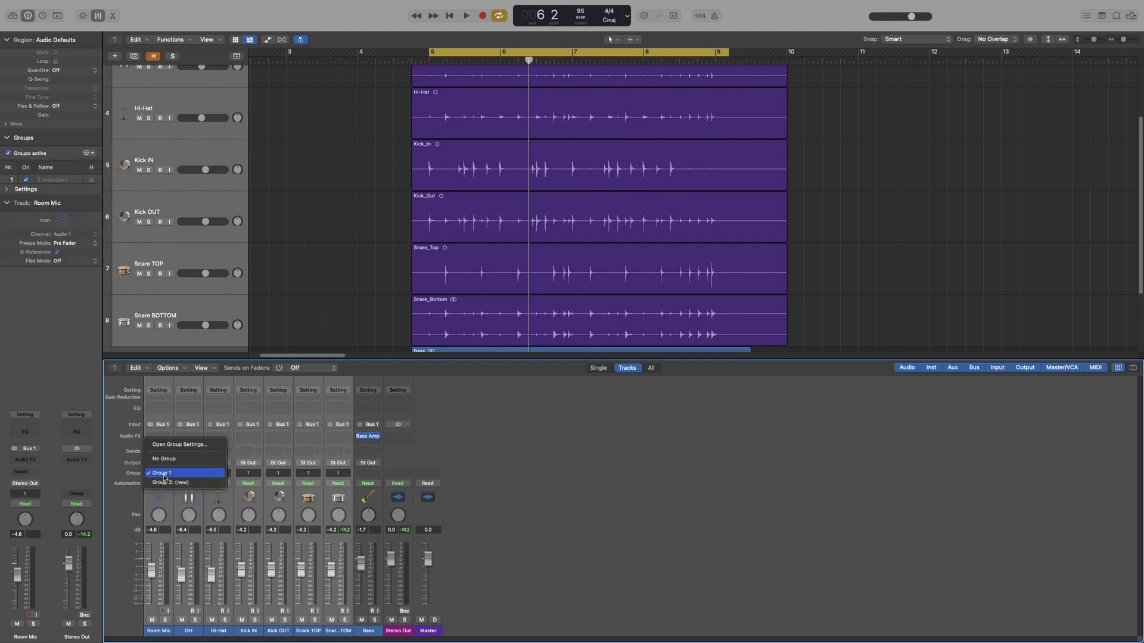
{"action": "left_click", "coordinate": [178, 446]}
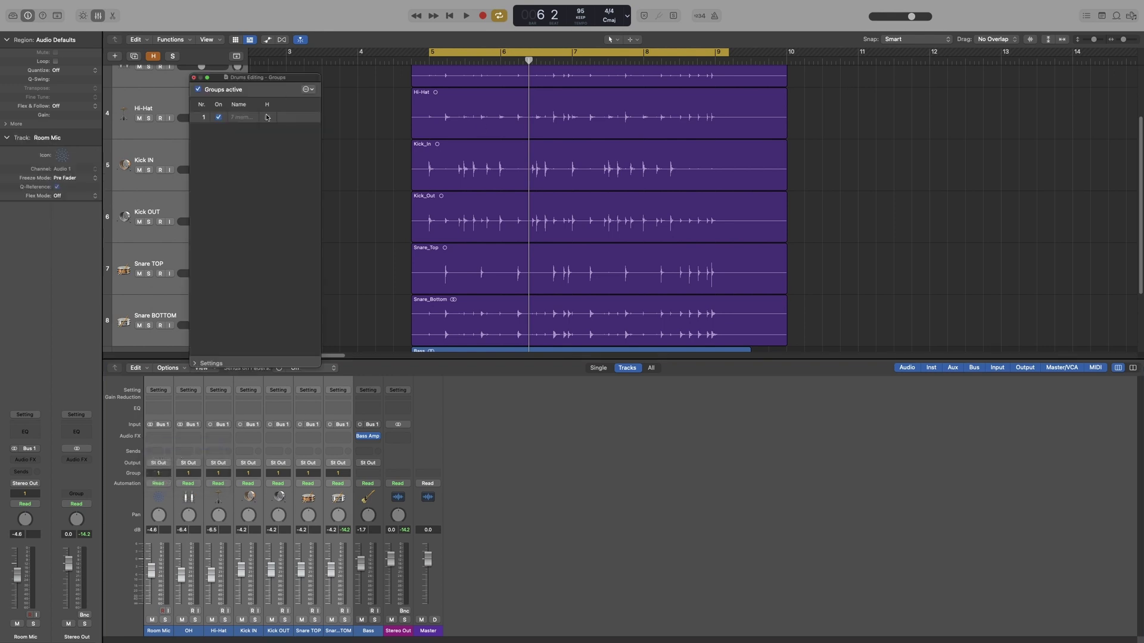
- Rename the group to 'Drums'
{"action": "double_click", "coordinate": [246, 118]}
{"action": "type", "text": "Drums"}
{"action": "key", "text": "Return"}
- Enable Editing (Selection) in the group settings and close the Mixer
{"action": "left_click_drag", "start_coordinate": [249, 366], "coordinate": [212, 267]}
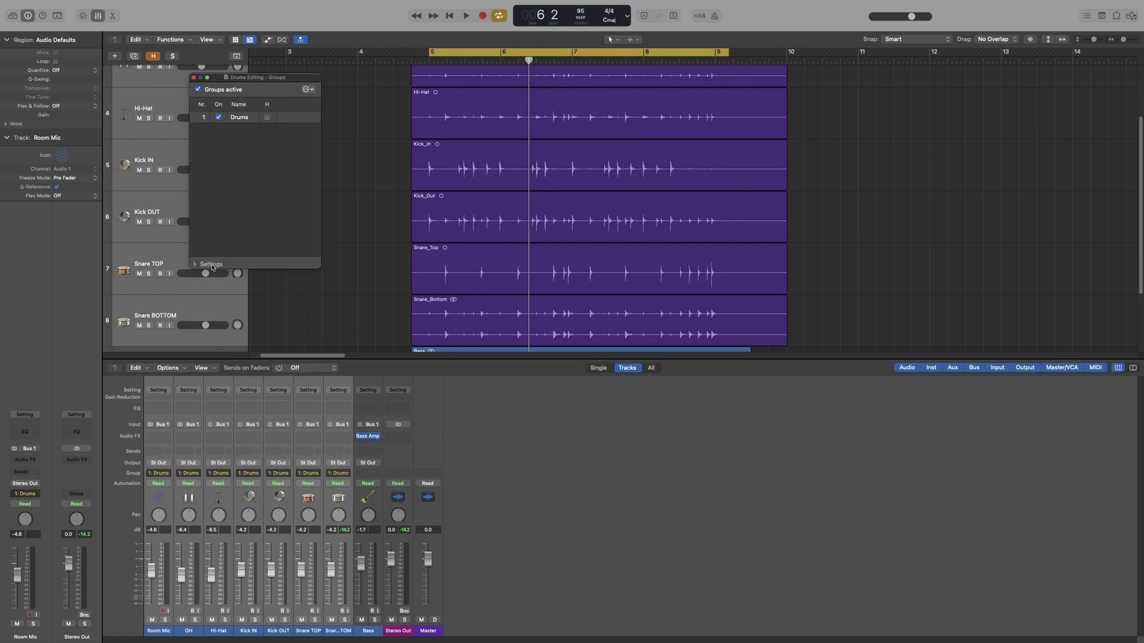
{"action": "left_click", "coordinate": [195, 266]}
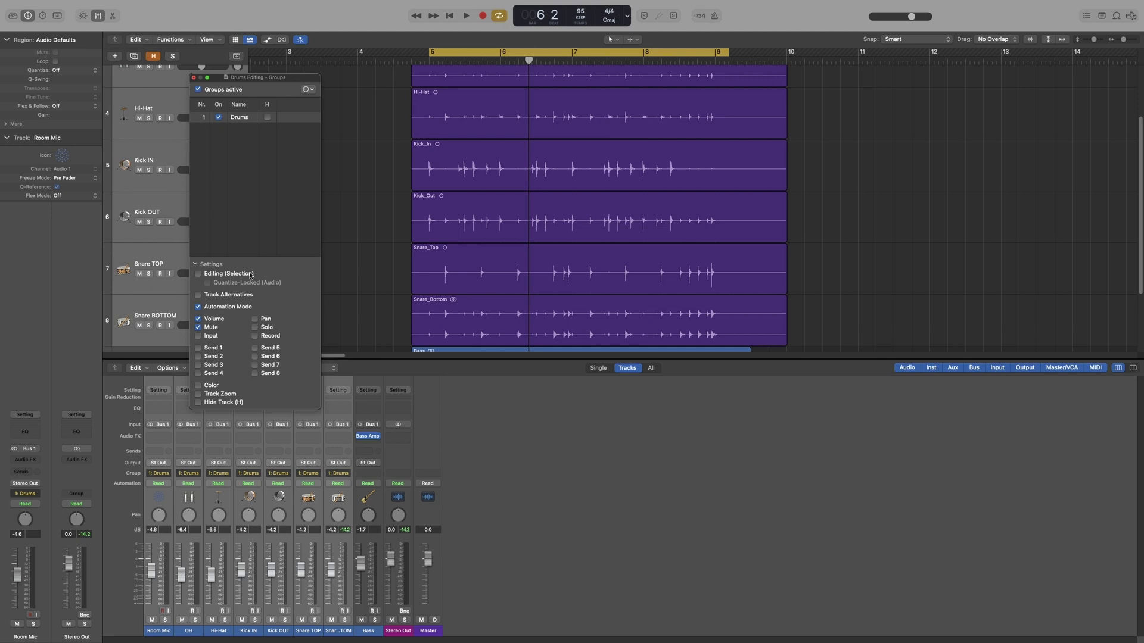
{"action": "left_click", "coordinate": [198, 274]}
{"action": "key", "text": "x"}
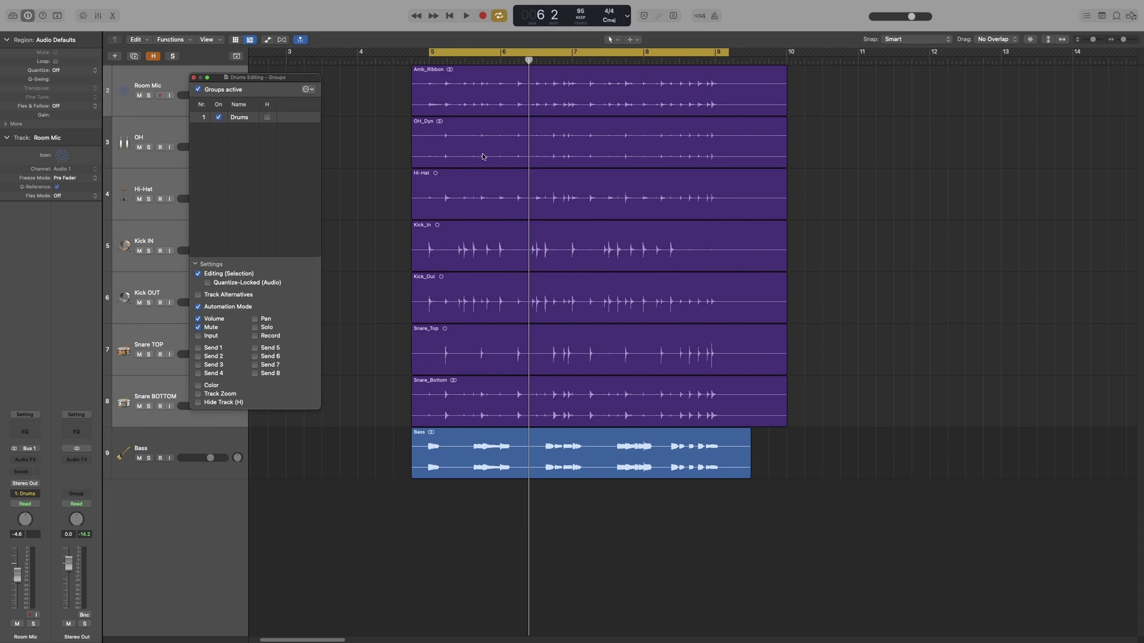
- Move the grouped drum regions to about bar 8, then undo the move
{"action": "left_click", "coordinate": [463, 102]}
{"action": "left_click_drag", "start_coordinate": [451, 101], "coordinate": [665, 99]}
{"action": "key", "text": "super+z"}
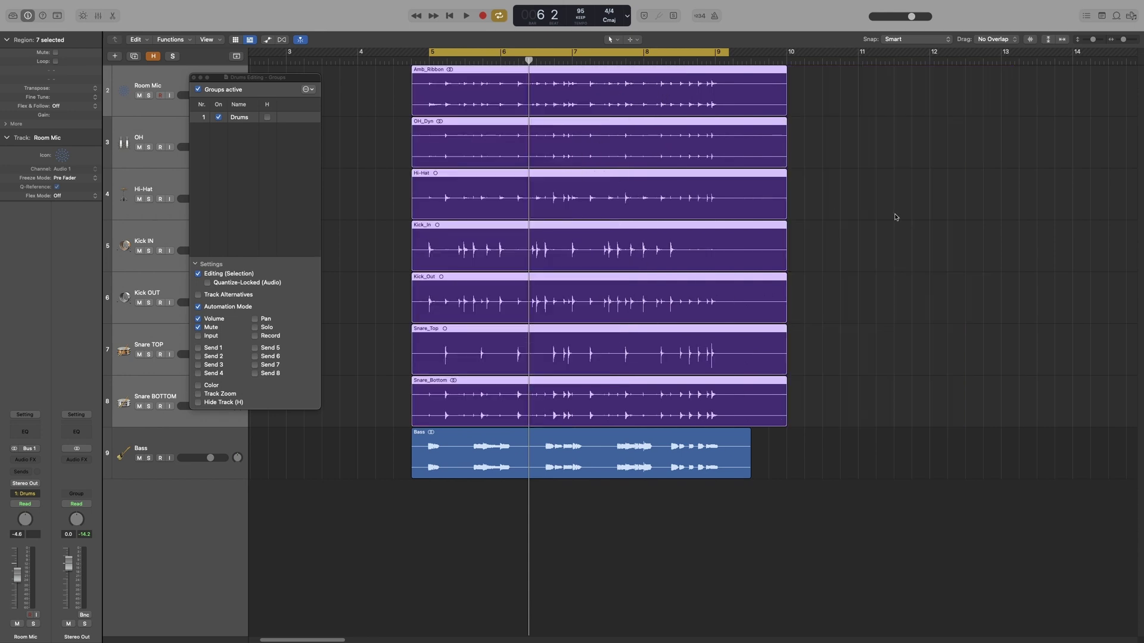
- Split all seven drum regions with the Scissors, undo, then enable Quantize-Locked (Audio)
{"action": "left_click", "coordinate": [893, 217]}
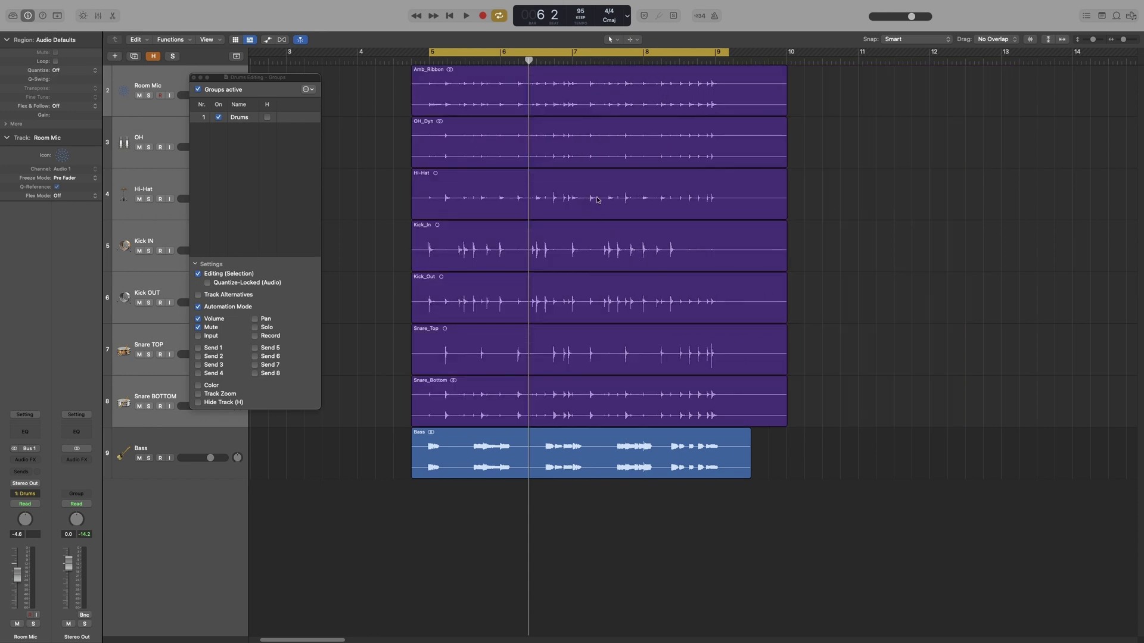
{"action": "left_click", "coordinate": [456, 192]}
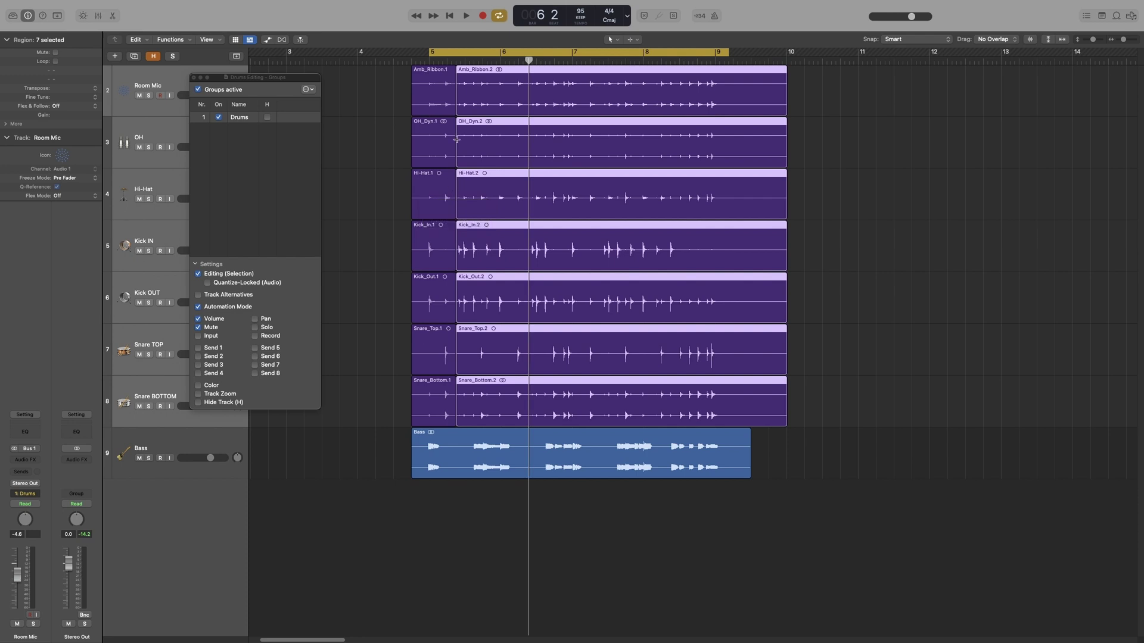
{"action": "key", "text": "super+z"}
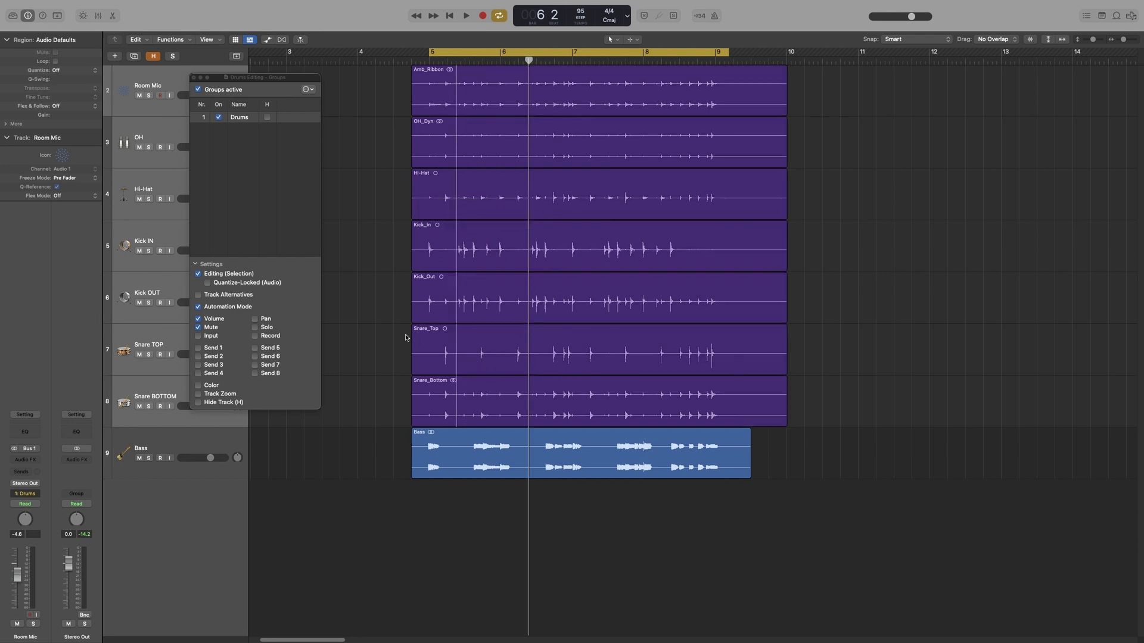
{"action": "left_click", "coordinate": [208, 283]}
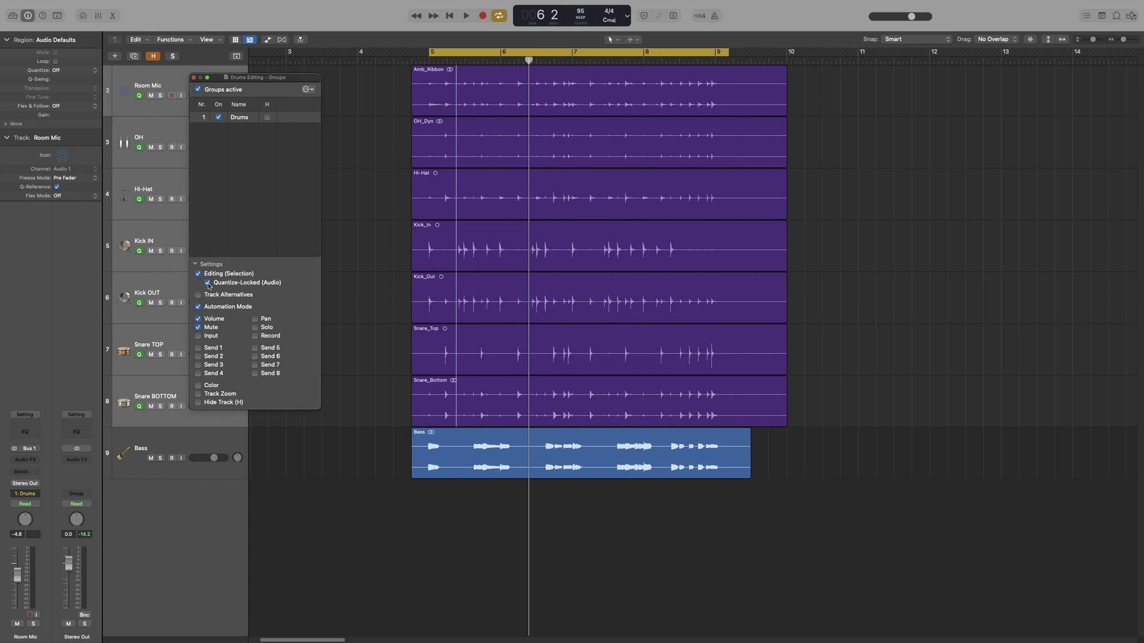
{"action": "left_click", "coordinate": [198, 319]}
{"action": "left_click", "coordinate": [198, 327]}
{"action": "left_click", "coordinate": [193, 78]}
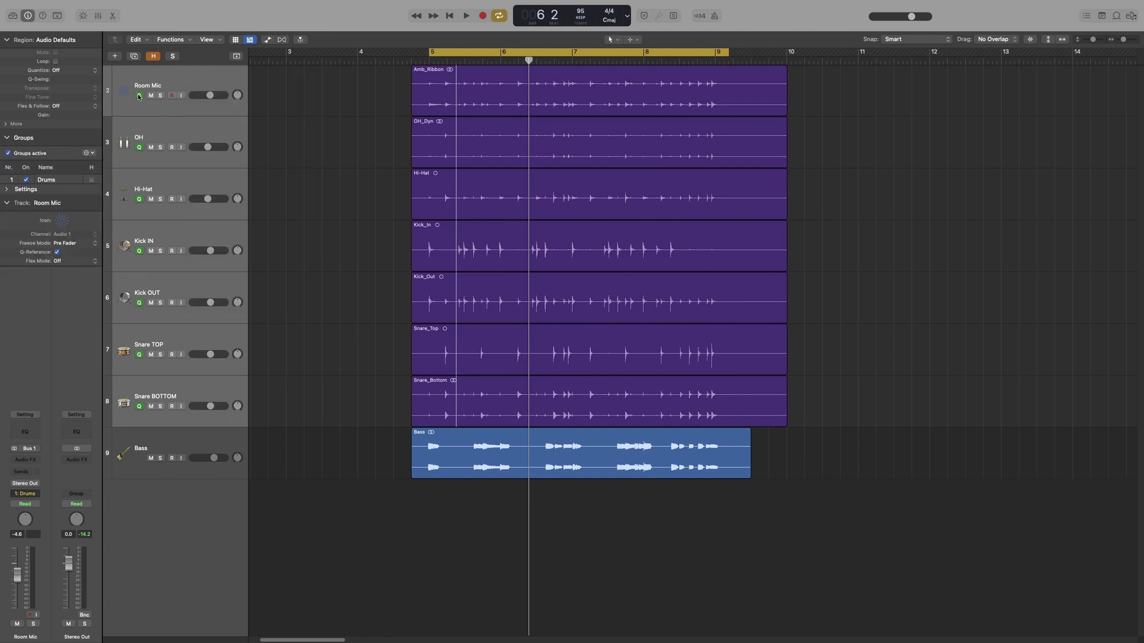
{"action": "left_click", "coordinate": [145, 343]}
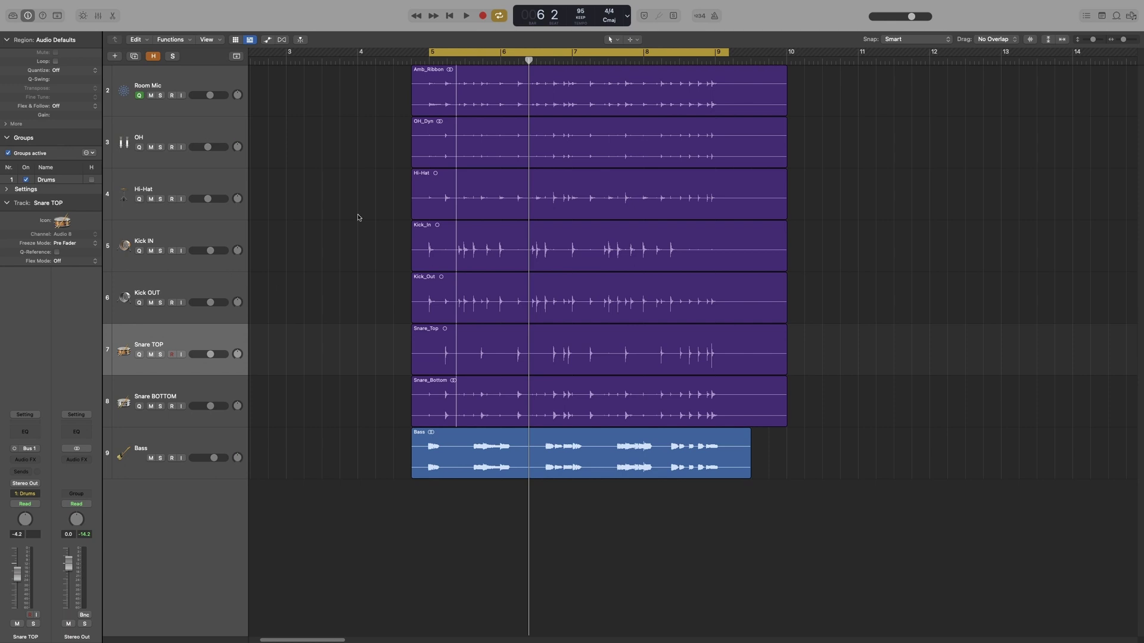
- Enable Slicing flex mode on the grouped drum tracks and zoom in on bars 5–8 with taller waveforms
{"action": "key", "text": "super+f"}
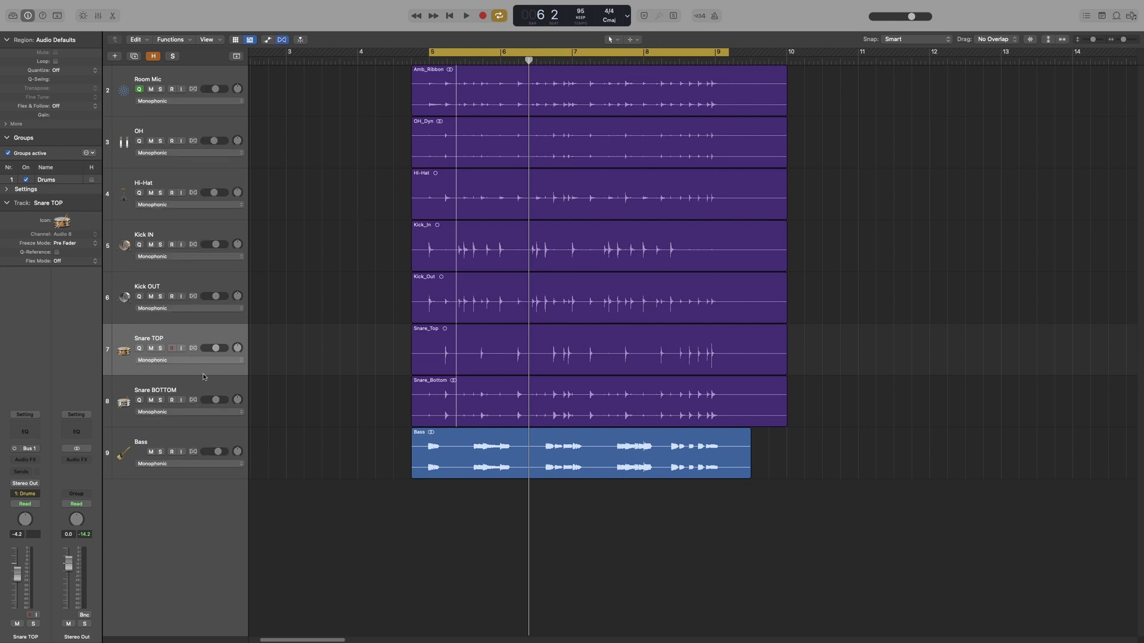
{"action": "left_click", "coordinate": [194, 348]}
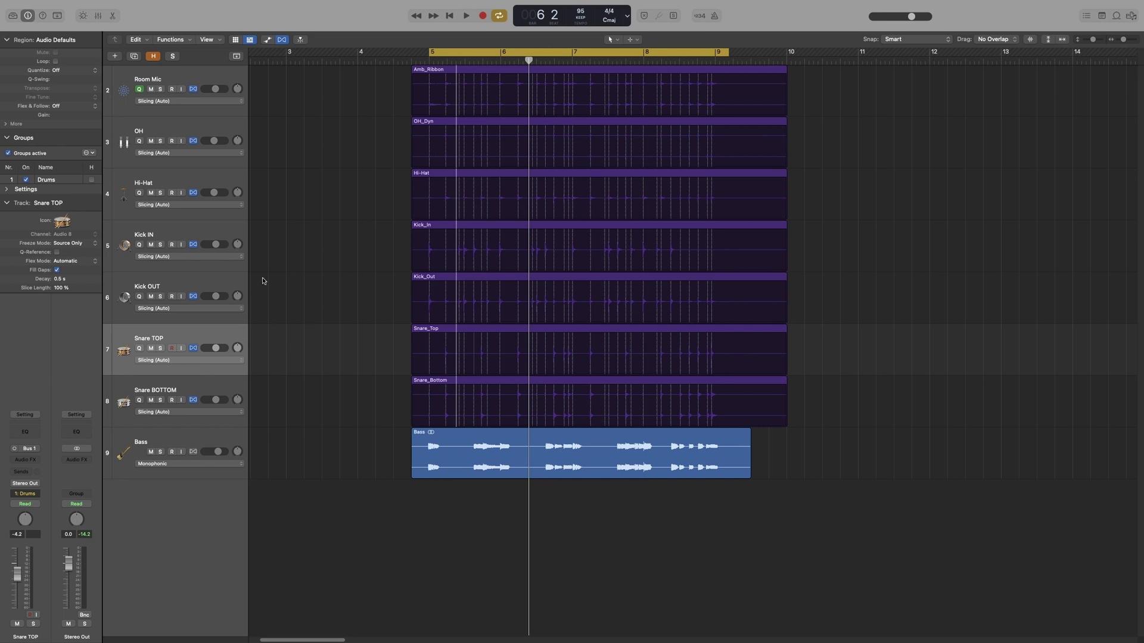
{"action": "key", "text": "super+Right"}
{"action": "key", "text": "super+Right"}
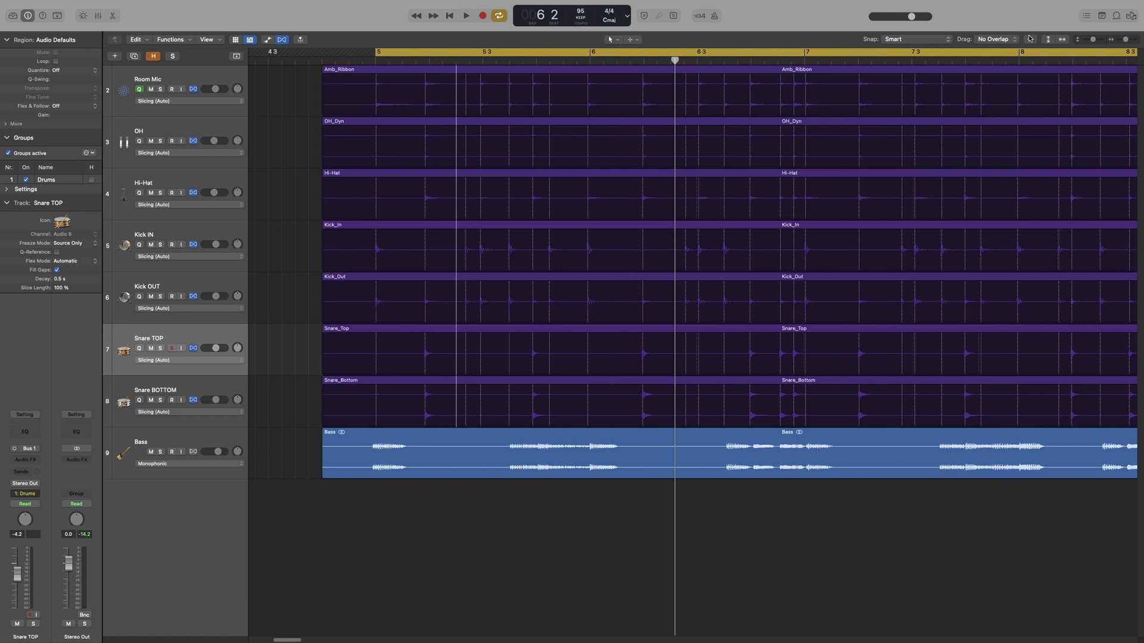
{"action": "left_click_drag", "start_coordinate": [1031, 41], "coordinate": [1031, 23]}
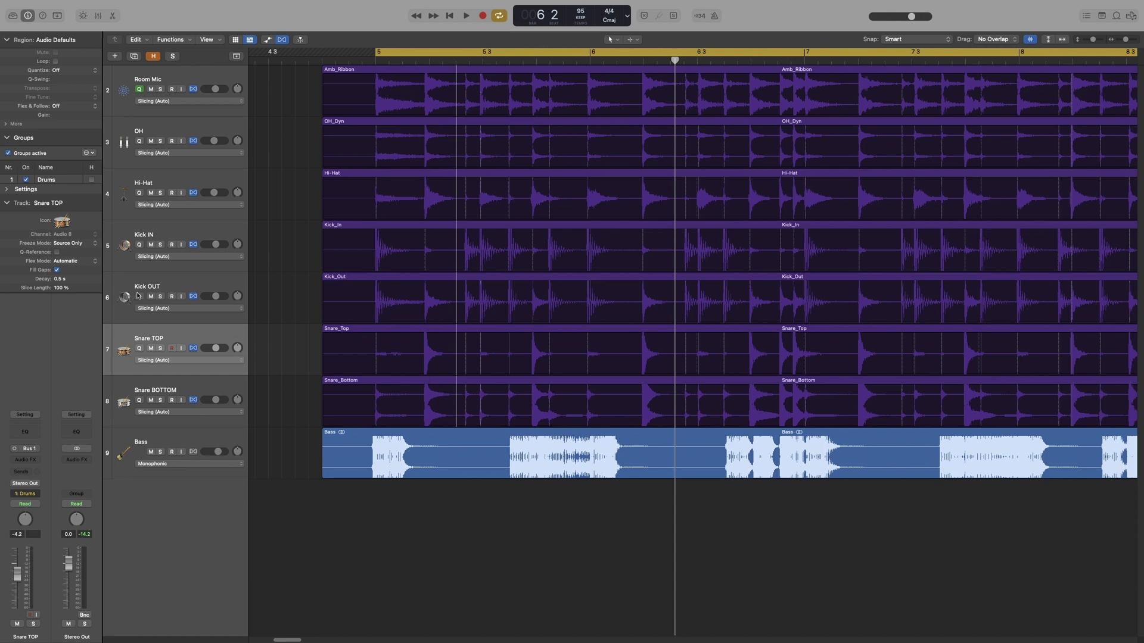
- Enable Q-Reference on Kick OUT, then reselect the Snare TOP track
{"action": "left_click", "coordinate": [198, 286]}
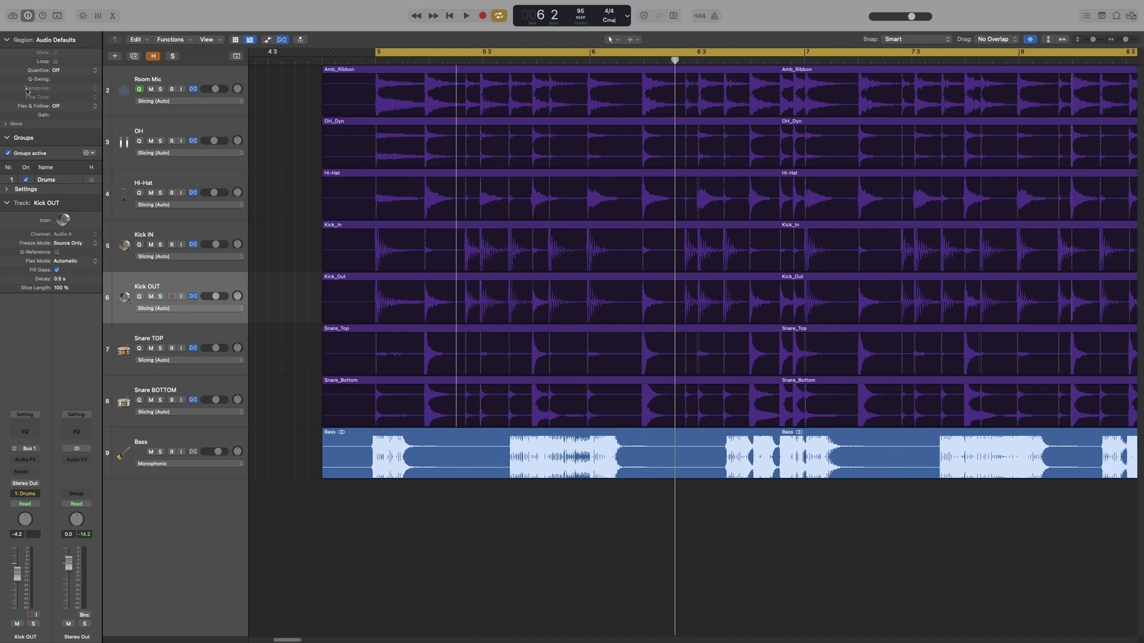
{"action": "left_click", "coordinate": [139, 297]}
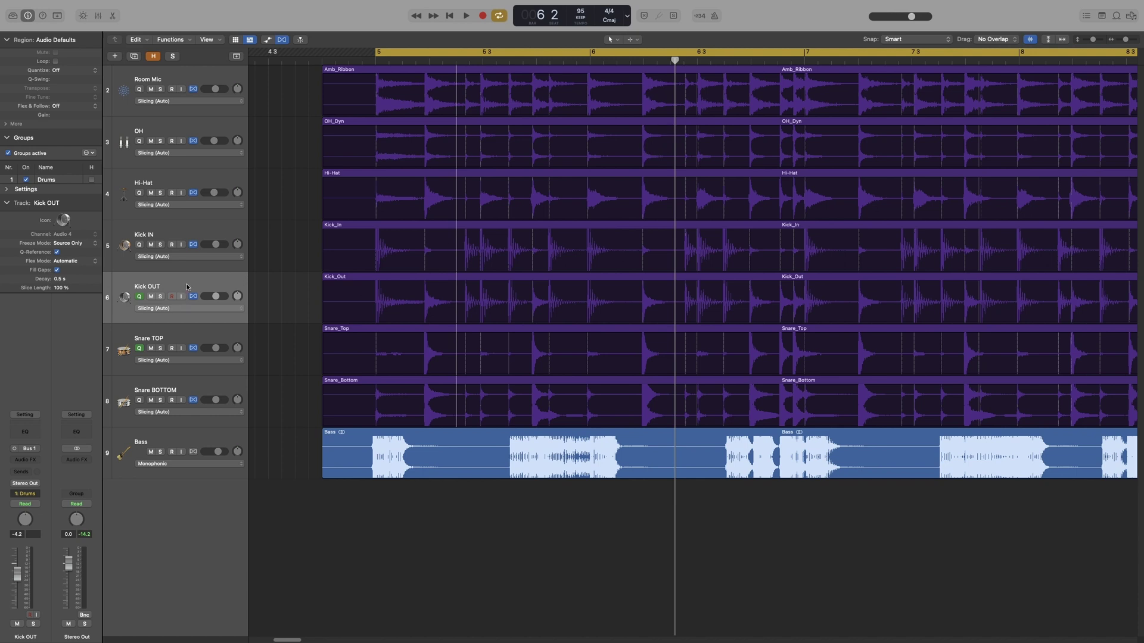
{"action": "left_click", "coordinate": [187, 337]}
{"action": "scroll", "coordinate": [274, 316], "scroll_direction": "right", "scroll_amount": 3}
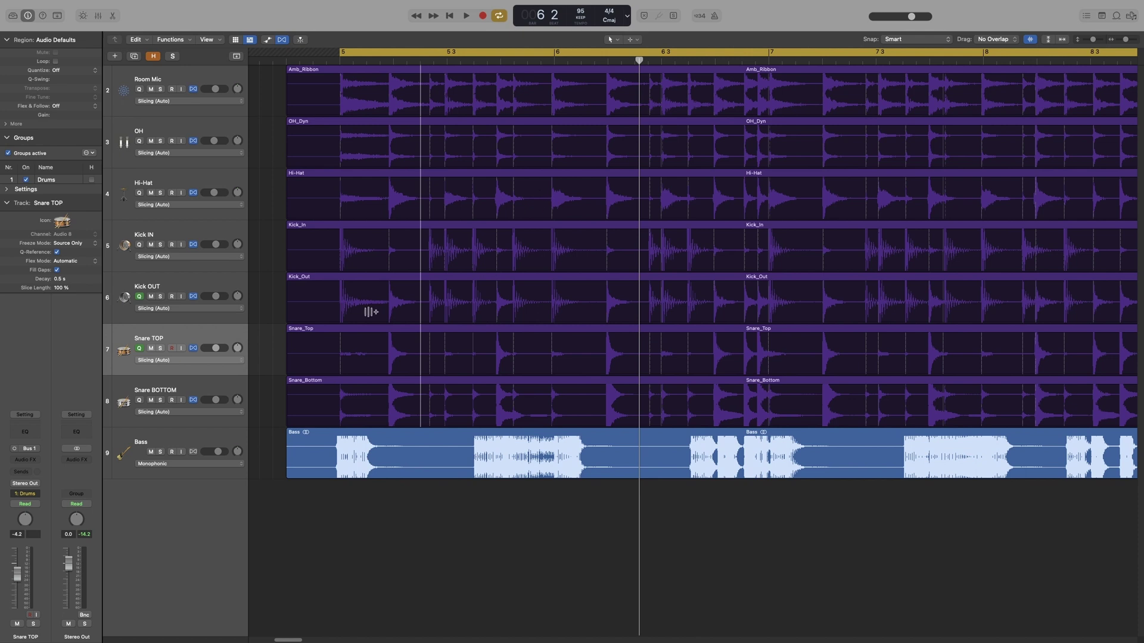
- Zoom in on bars 5–6, turn on the metronome, and audition the drums several times
{"action": "key", "text": "super+Right"}
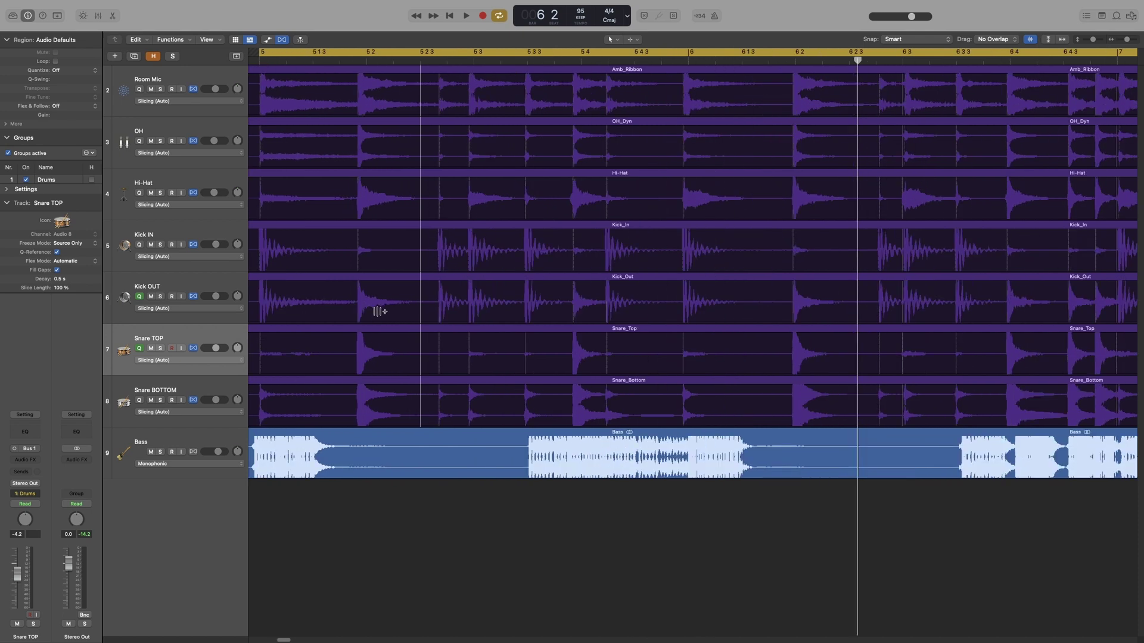
{"action": "key", "text": "k"}
{"action": "key", "text": "space"}
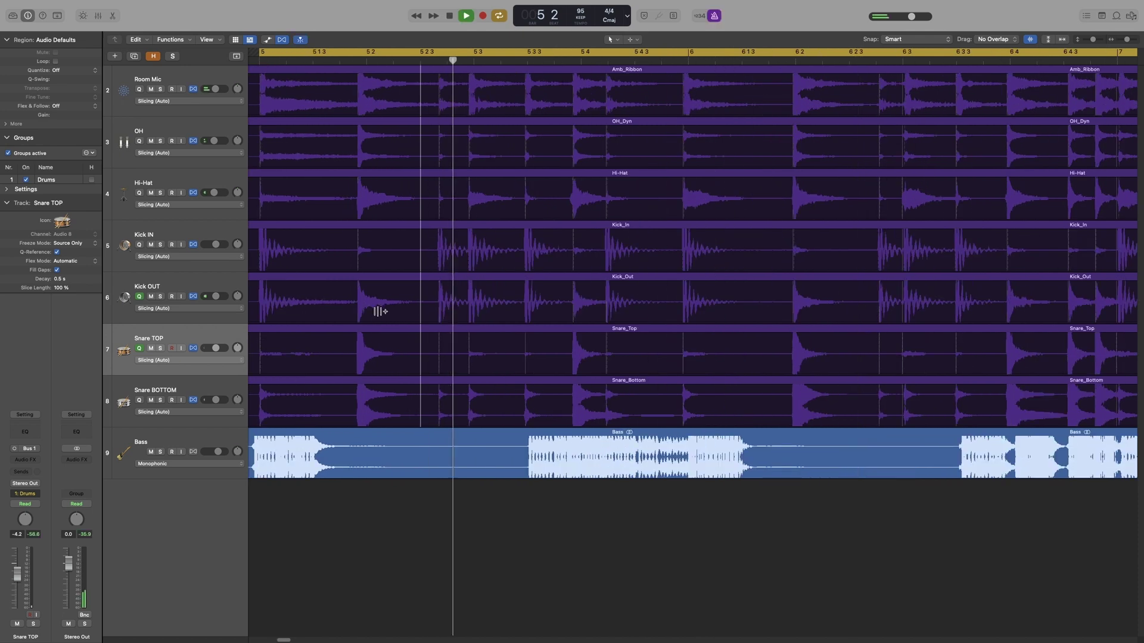
{"action": "key", "text": "space"}
{"action": "key", "text": "space"}
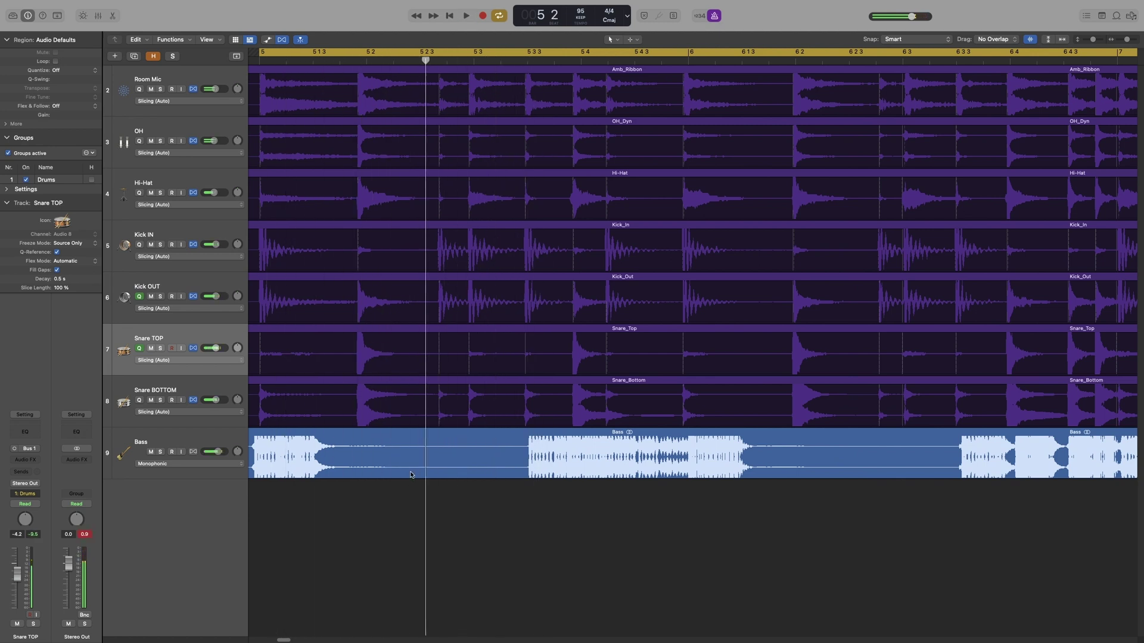
{"action": "key", "text": "space"}
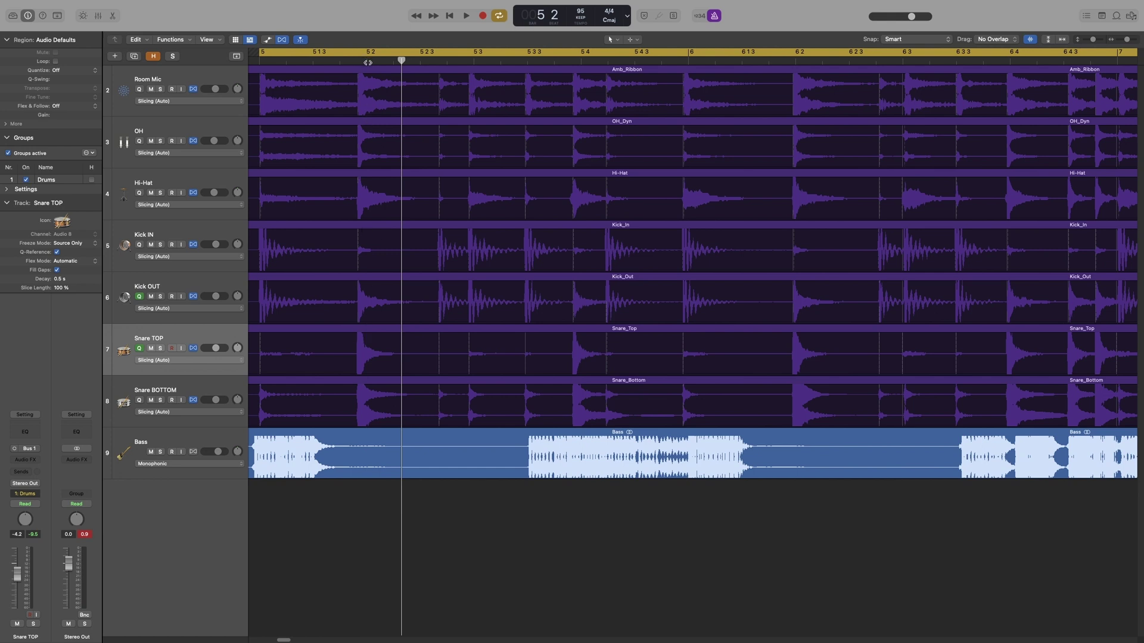
{"action": "key", "text": "space"}
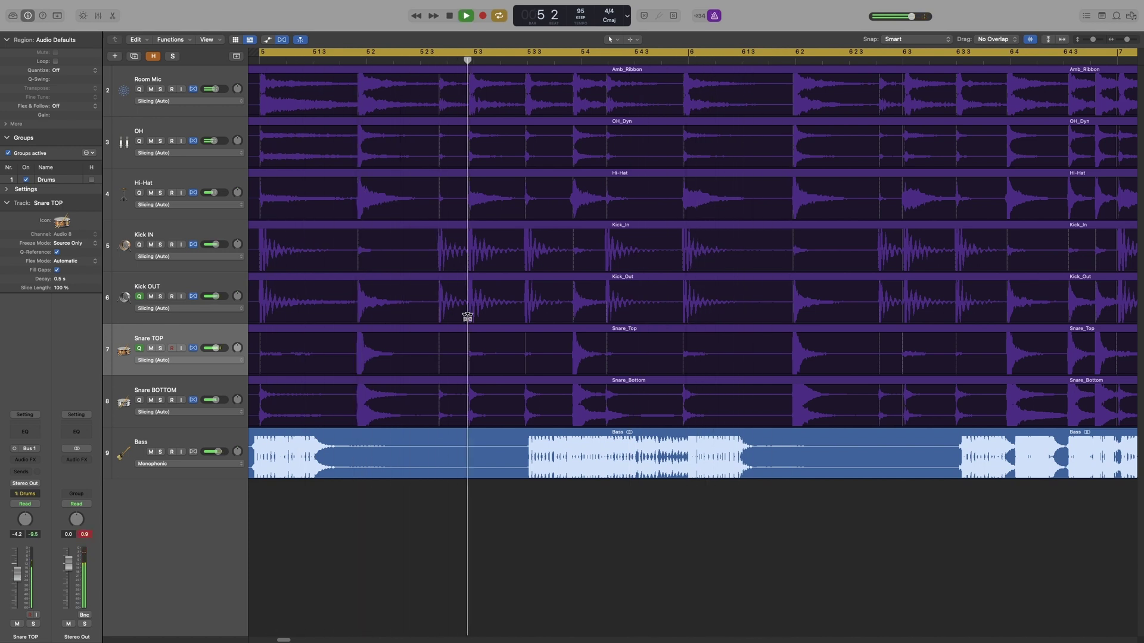
{"action": "key", "text": "space"}
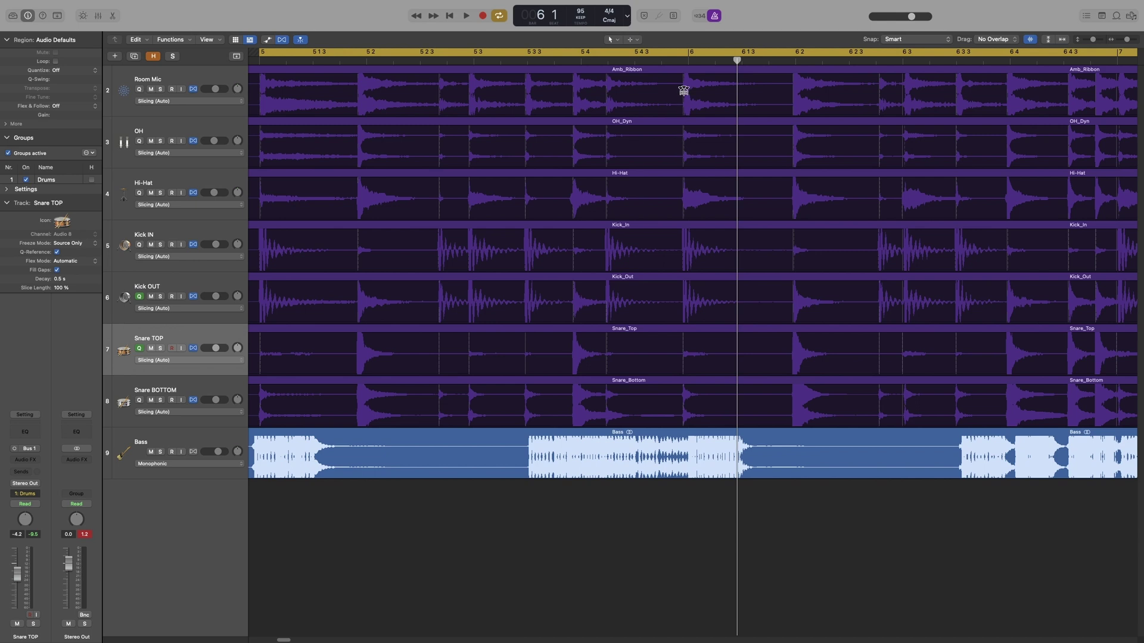
{"action": "key", "text": "space"}
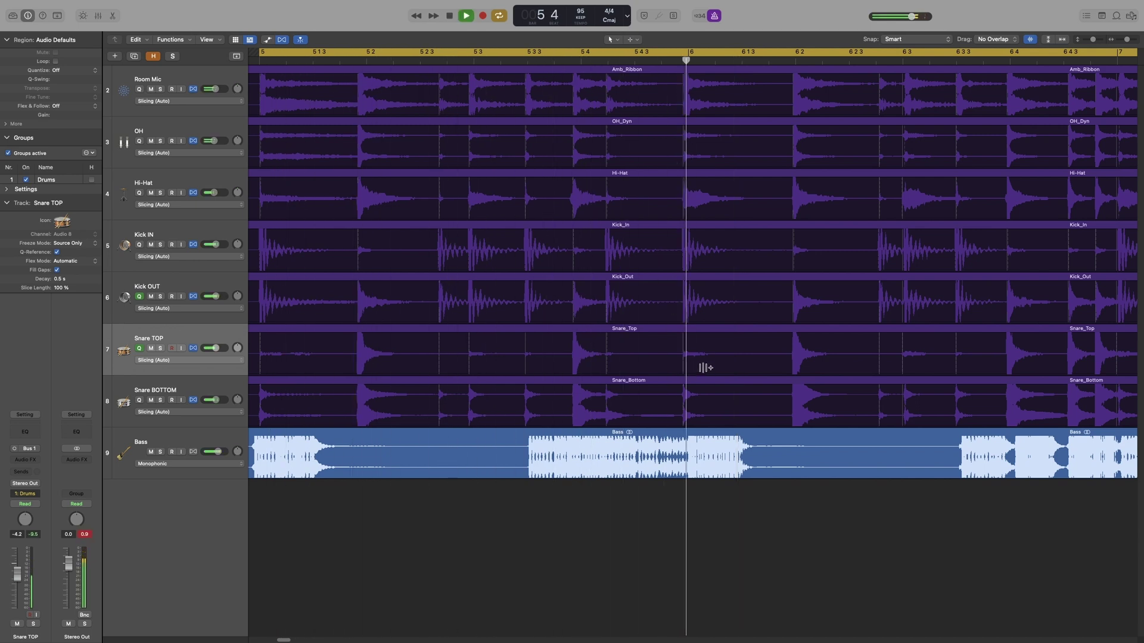
- Drag the drum group's transient after bar 5 4 3 later on all seven tracks and audition
{"action": "key", "text": "space"}
{"action": "left_click", "coordinate": [683, 314]}
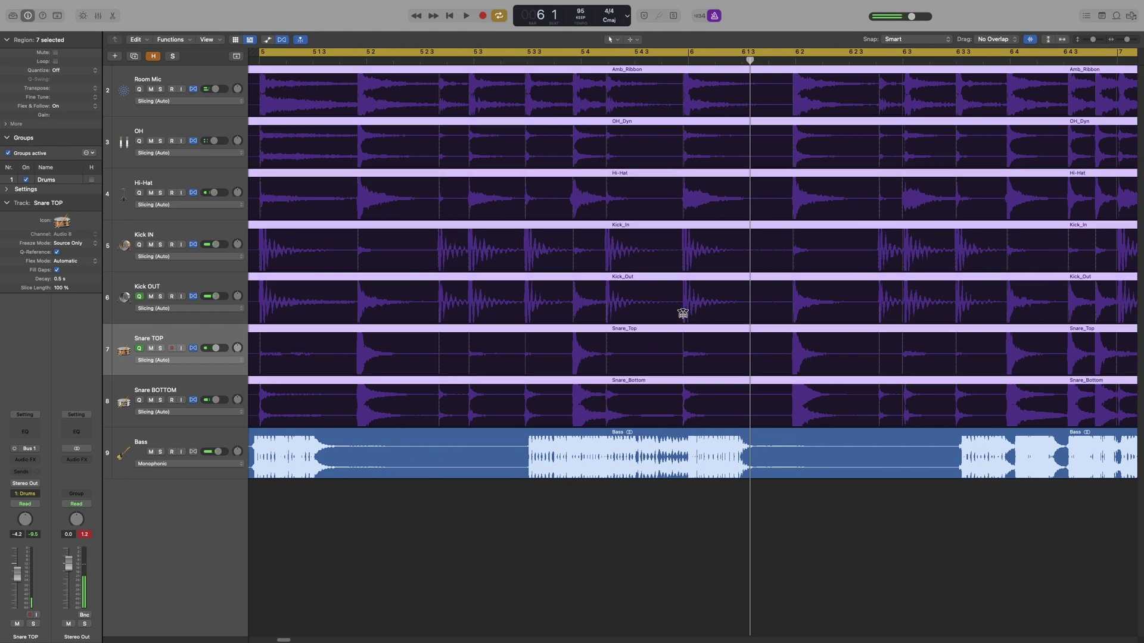
{"action": "left_click_drag", "start_coordinate": [683, 280], "coordinate": [688, 280]}
{"action": "key", "text": "space"}
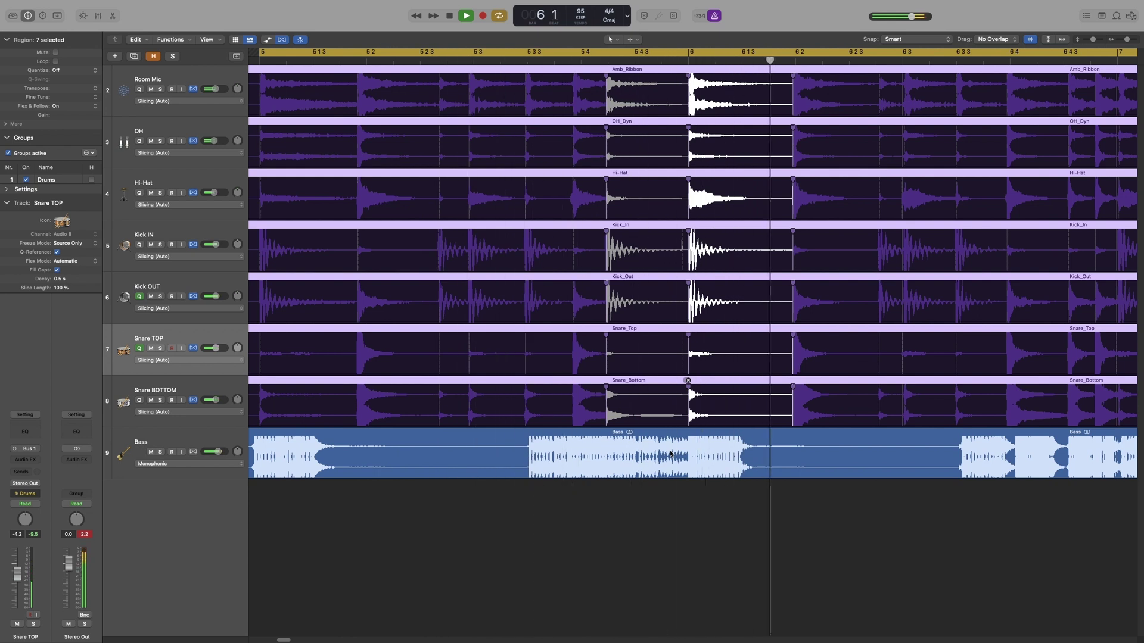
{"action": "key", "text": "space"}
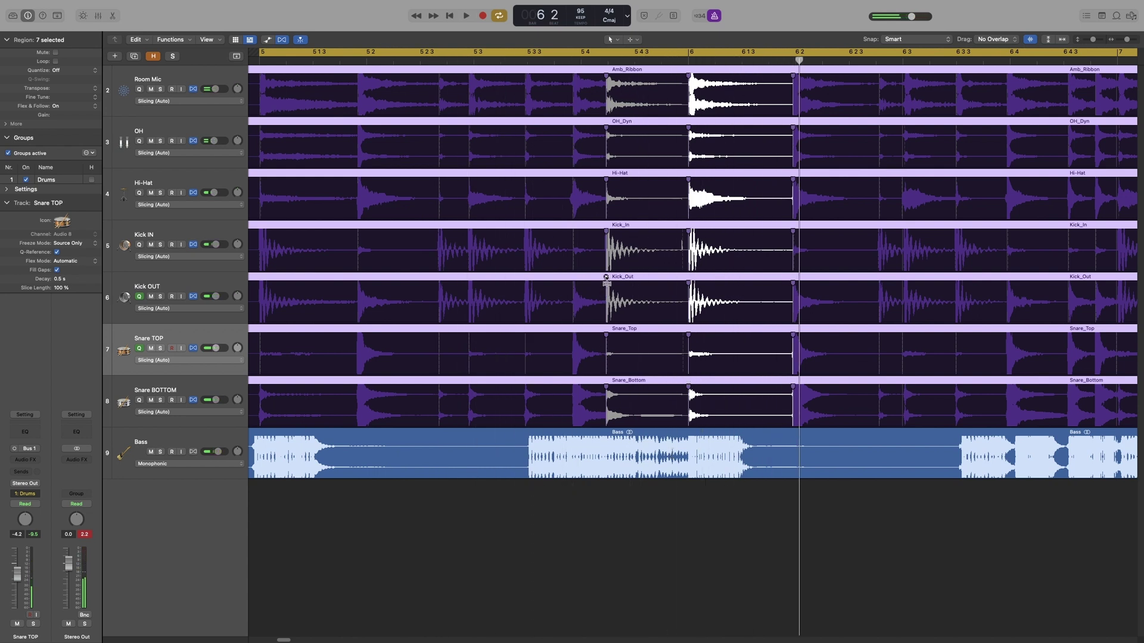
- Nudge the flex marker slightly further right and play back from bar 5
{"action": "left_click_drag", "start_coordinate": [606, 280], "coordinate": [608, 280]}
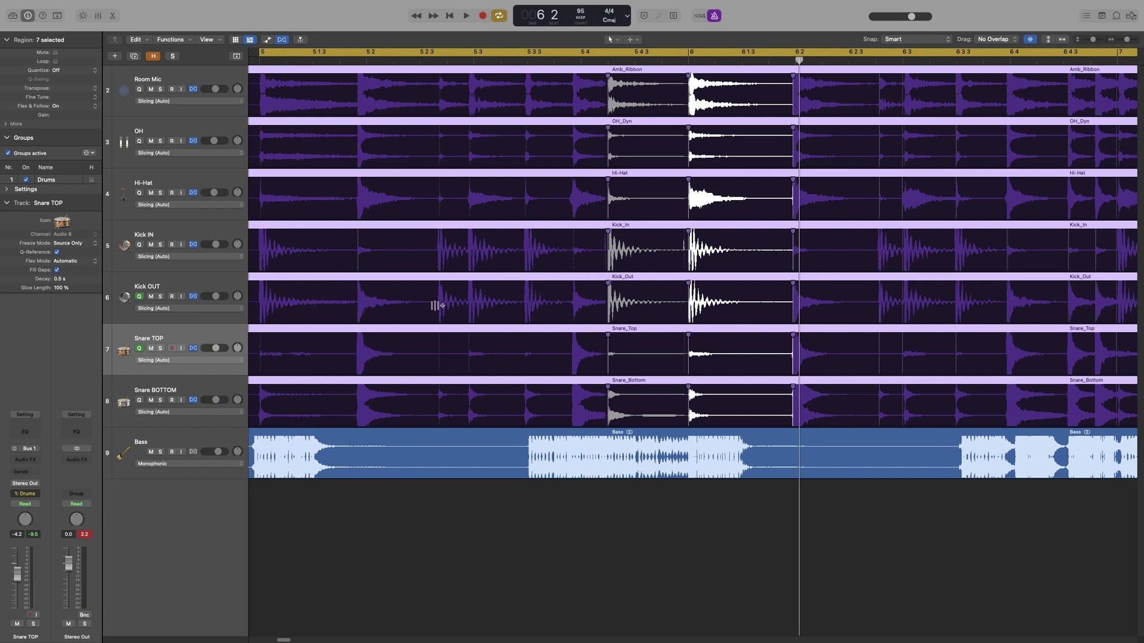
{"action": "key", "text": "space"}
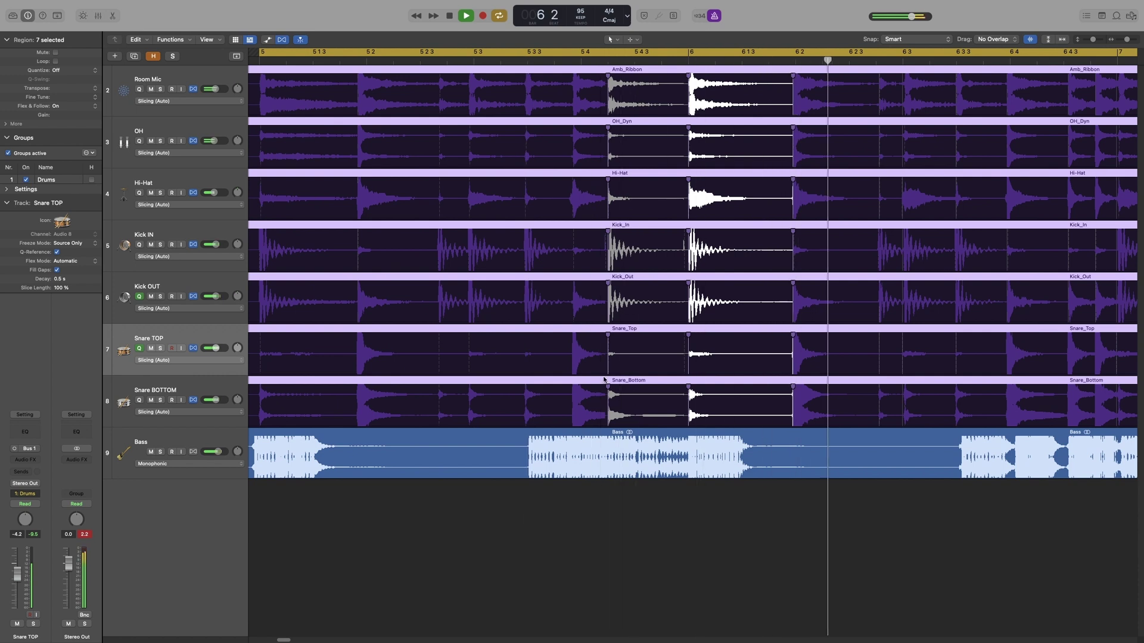
{"action": "key", "text": "space"}
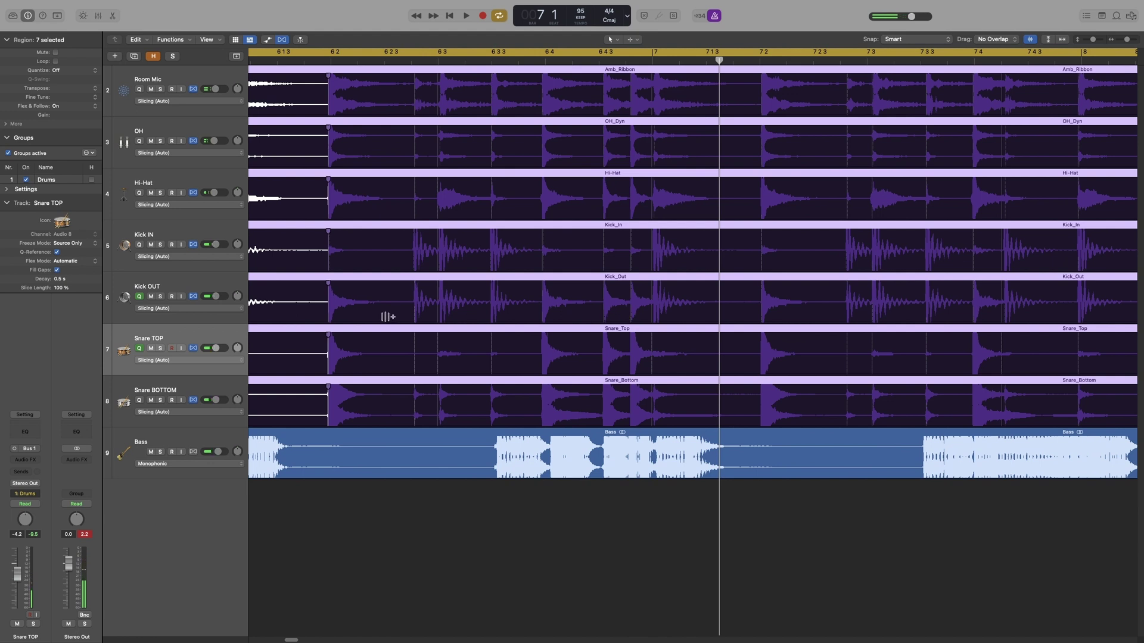
- Audition around bar 6, then select the seven drum regions and add flex markers near bar 6 4
{"action": "left_click", "coordinate": [322, 310]}
{"action": "key", "text": "space"}
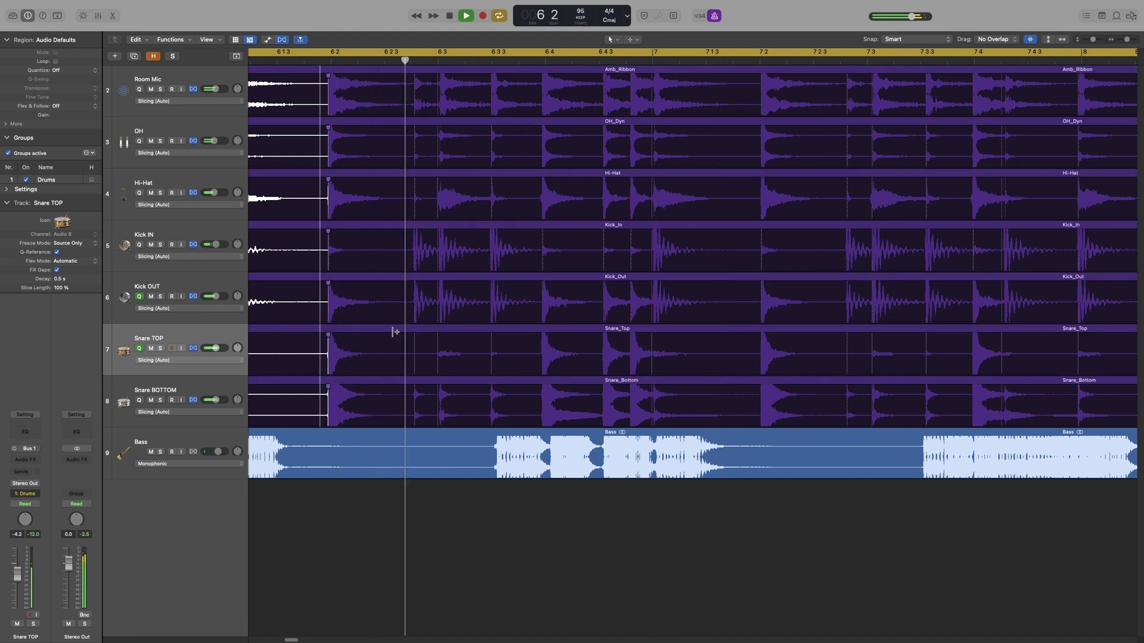
{"action": "key", "text": "space"}
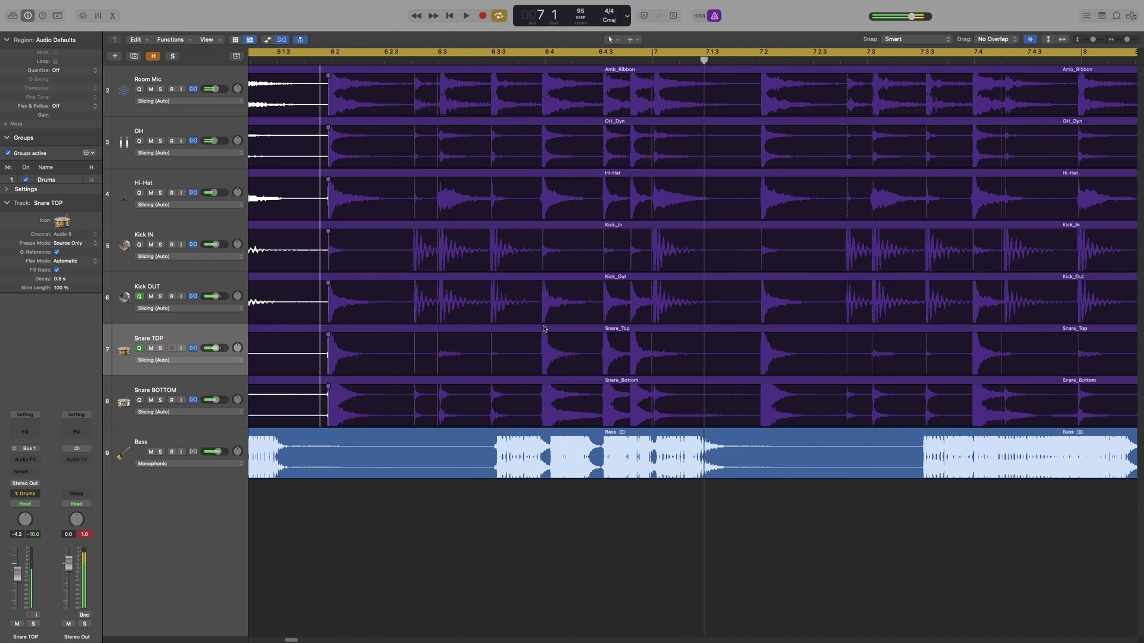
{"action": "left_click", "coordinate": [603, 368]}
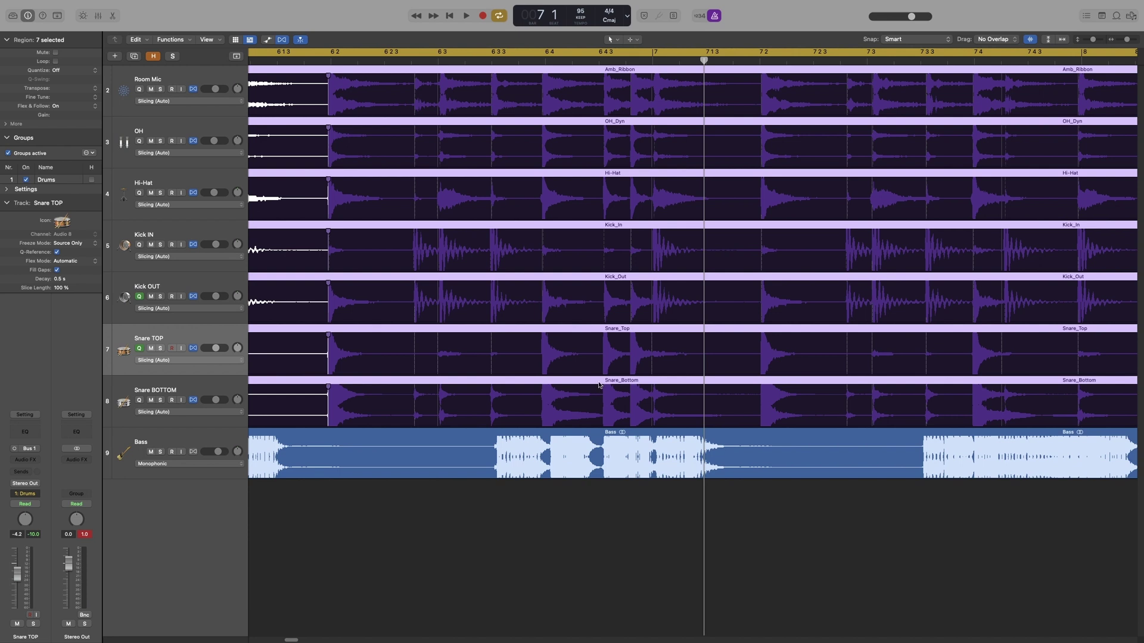
{"action": "left_click", "coordinate": [603, 364]}
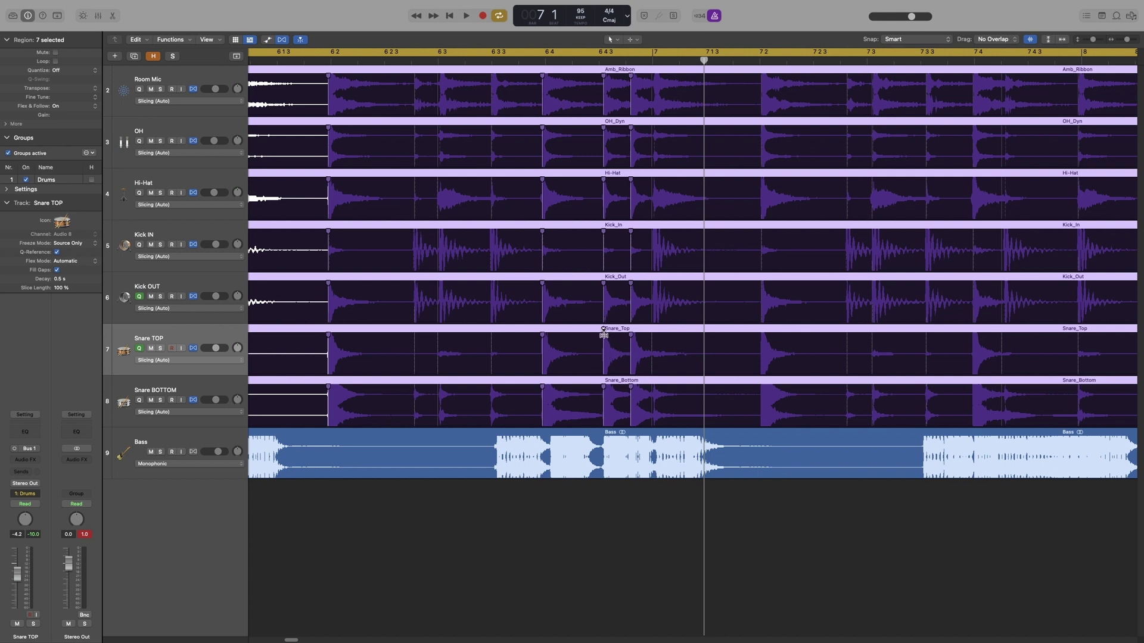
- Pull one drum transient slightly earlier and delete three stray flex markers from the grouped drums
{"action": "left_click_drag", "start_coordinate": [603, 333], "coordinate": [599, 333]}
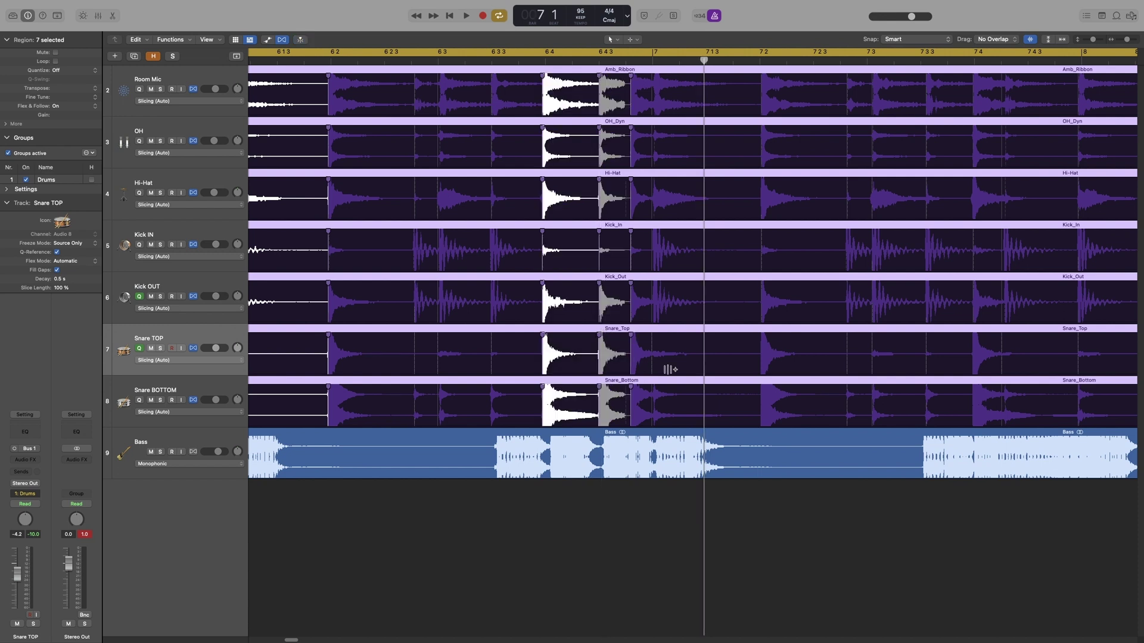
{"action": "left_click", "coordinate": [759, 352]}
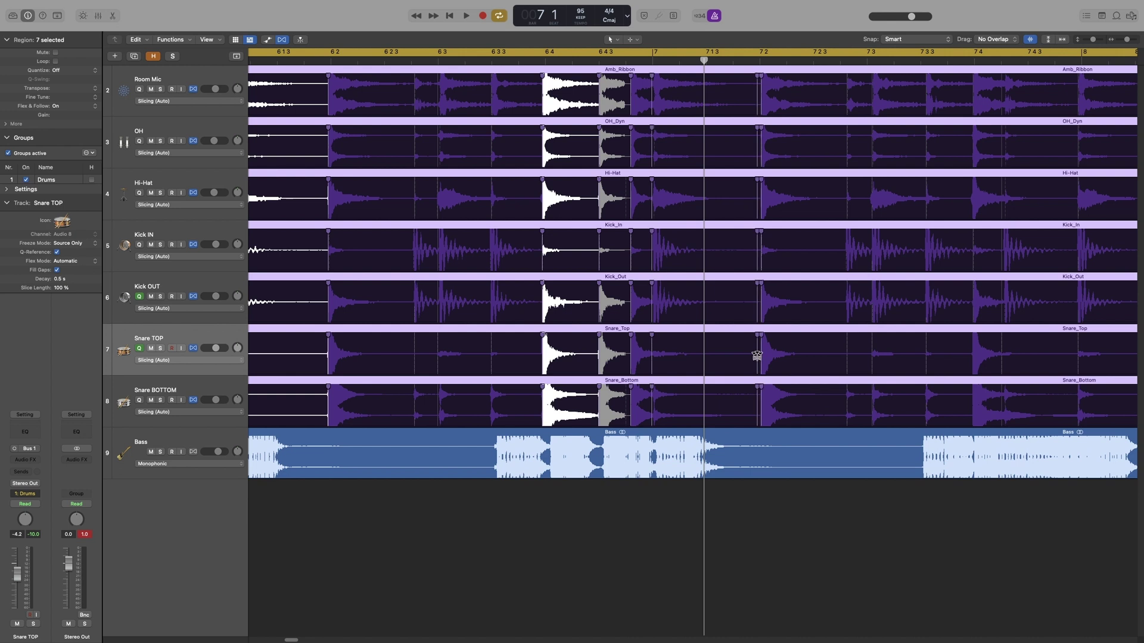
{"action": "left_click", "coordinate": [630, 328]}
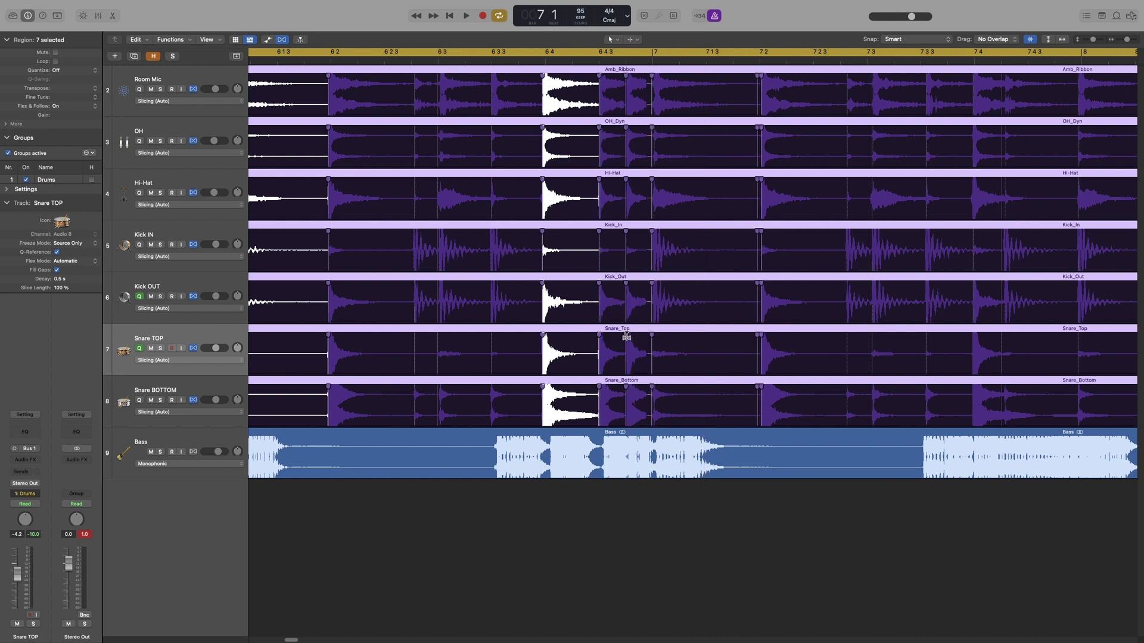
{"action": "left_click", "coordinate": [652, 329]}
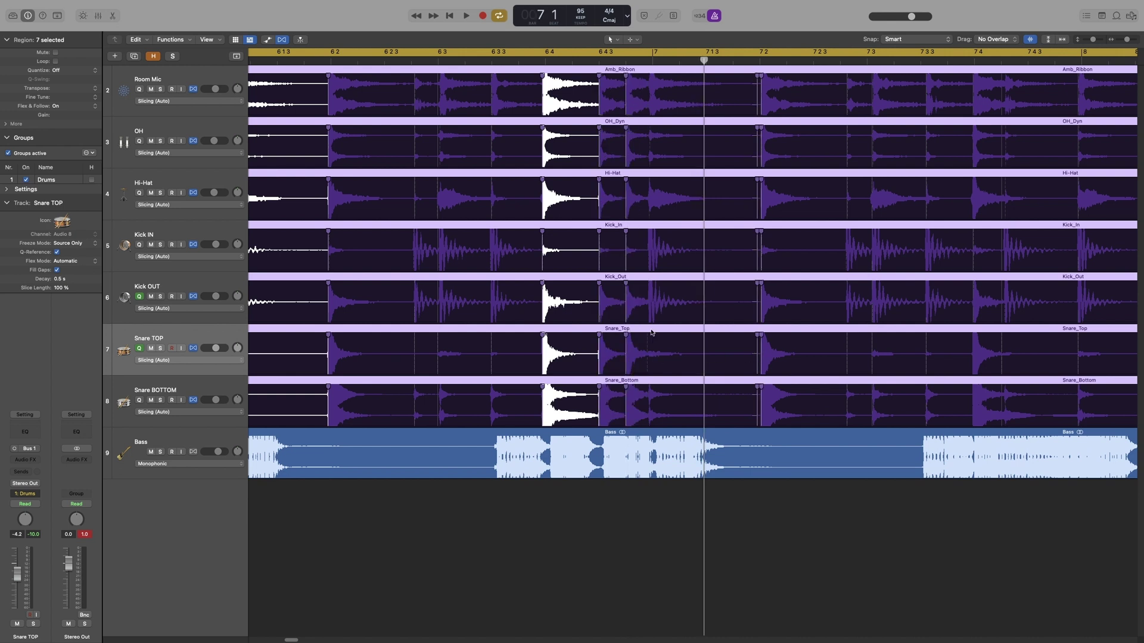
{"action": "left_click", "coordinate": [757, 329]}
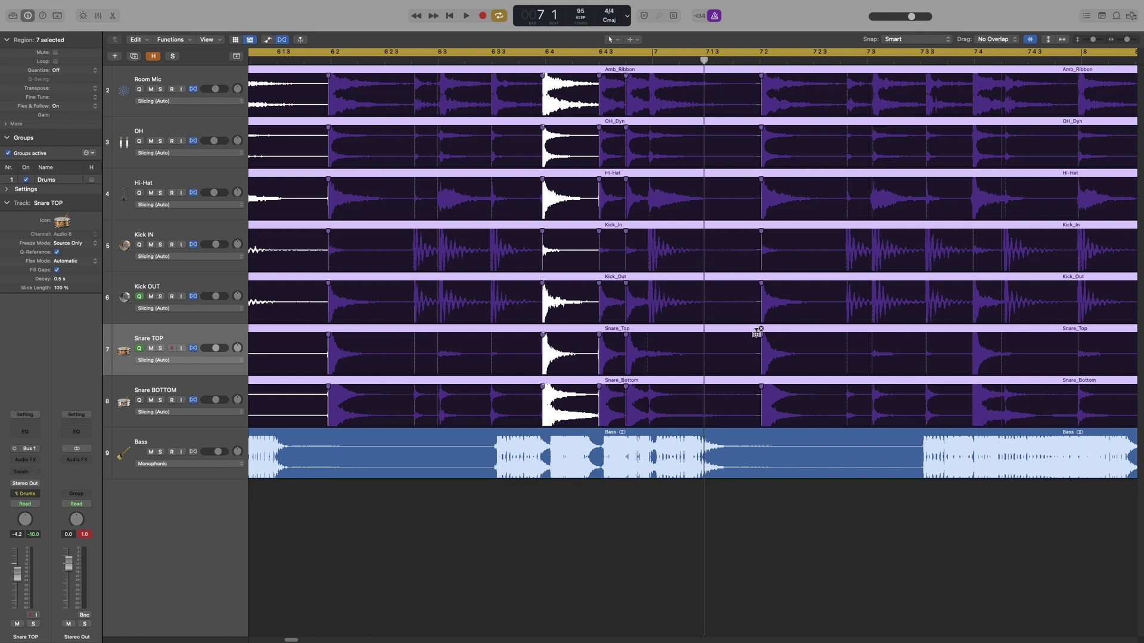
{"action": "left_click", "coordinate": [355, 357]}
- Audition the drums, then flex a drum hit just before bar 7 slightly later and replay it
{"action": "key", "text": "space"}
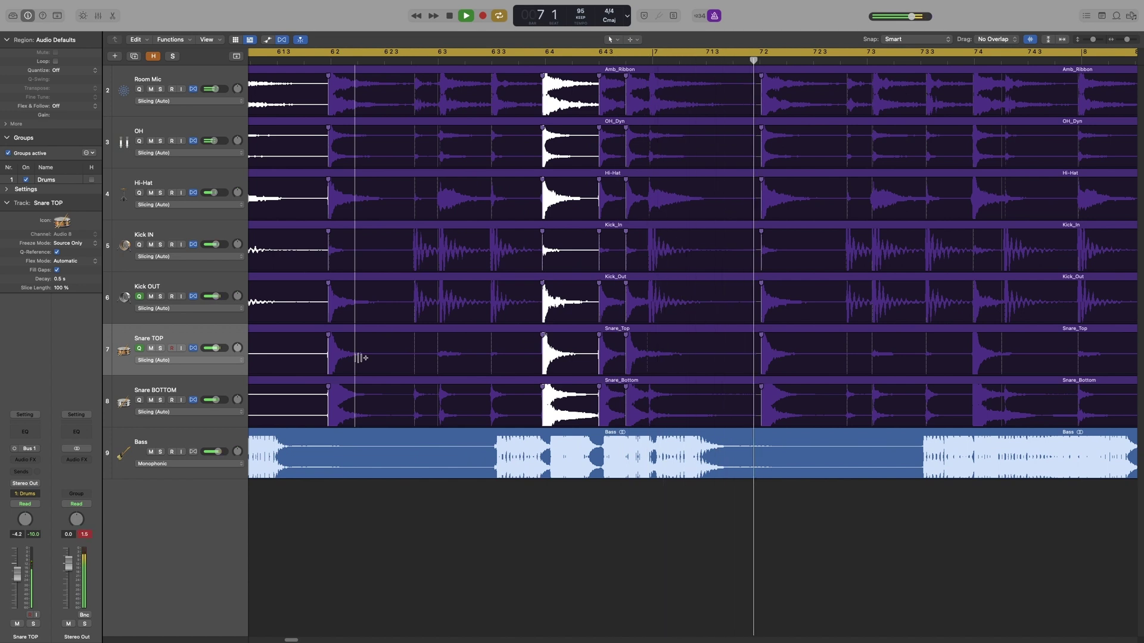
{"action": "key", "text": "space"}
{"action": "key", "text": "space"}
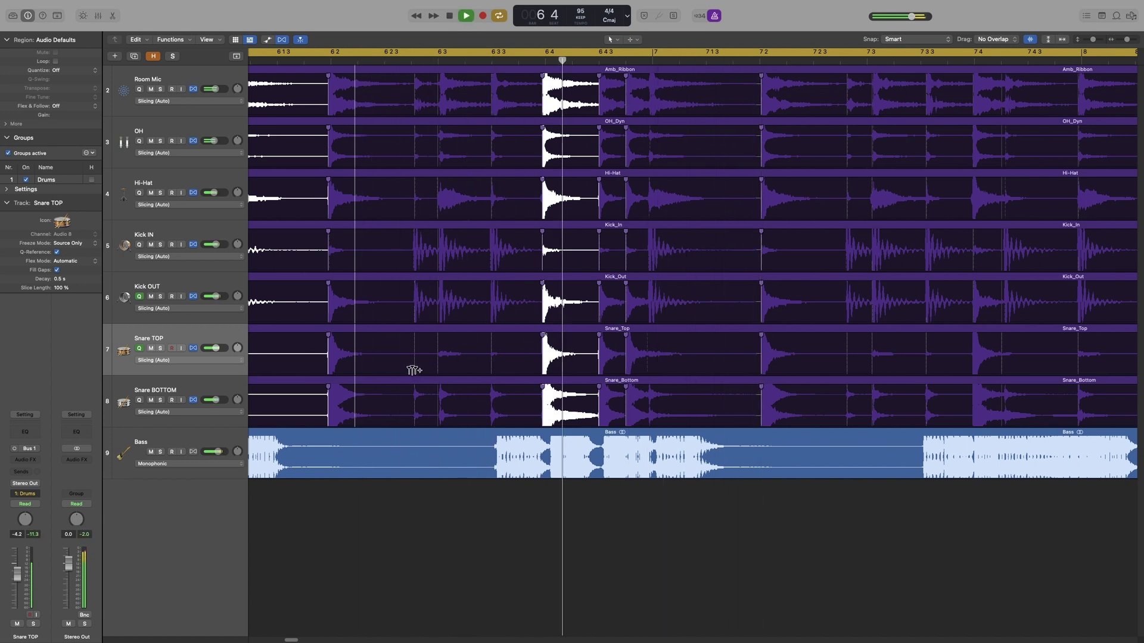
{"action": "key", "text": "space"}
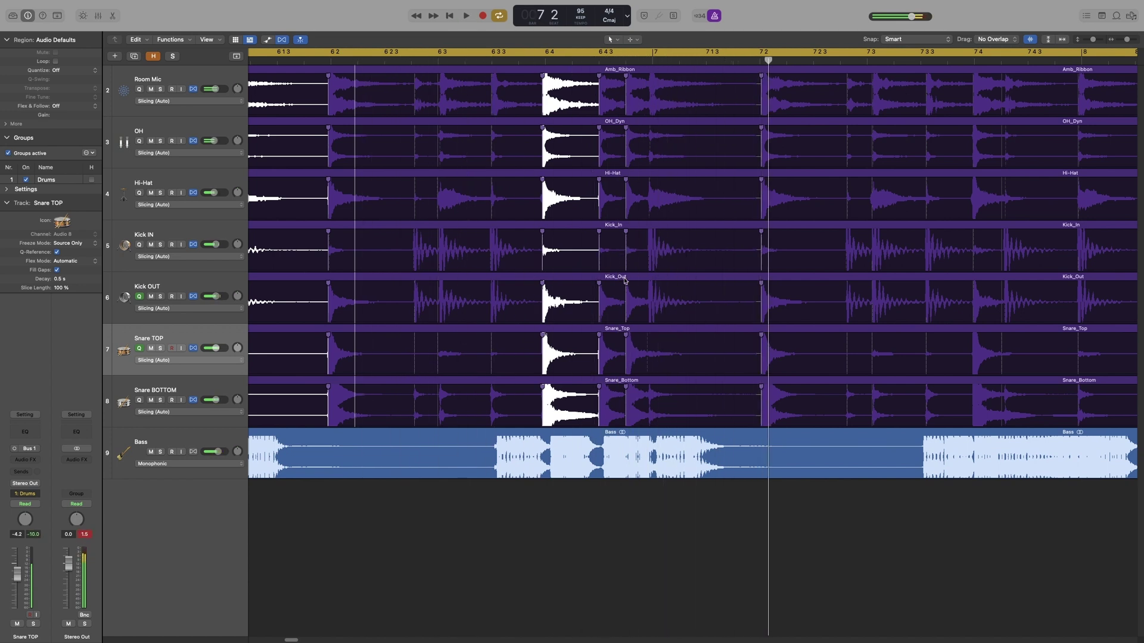
{"action": "left_click", "coordinate": [649, 301]}
{"action": "left_click_drag", "start_coordinate": [649, 282], "coordinate": [653, 283]}
{"action": "left_click", "coordinate": [439, 342]}
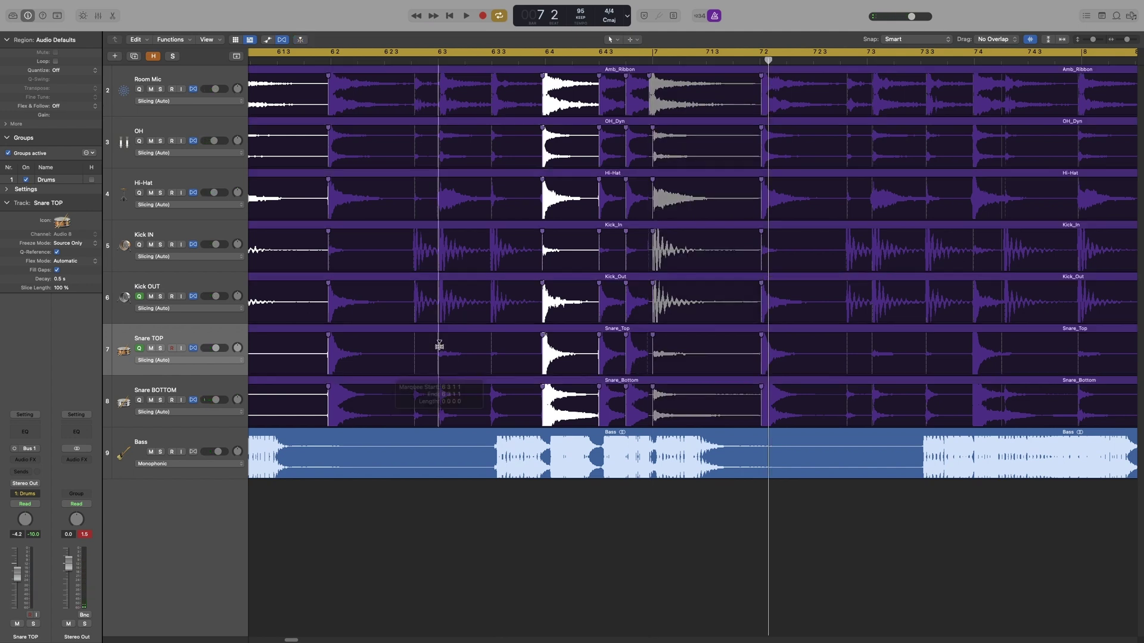
{"action": "key", "text": "space"}
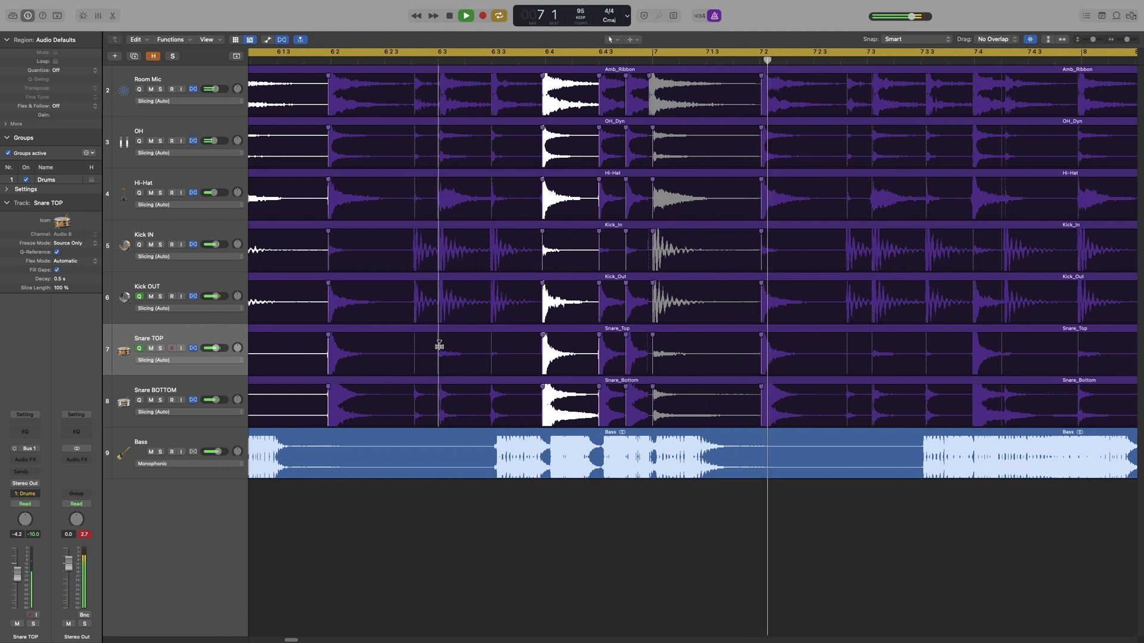
{"action": "key", "text": "space"}
{"action": "left_click", "coordinate": [477, 545]}
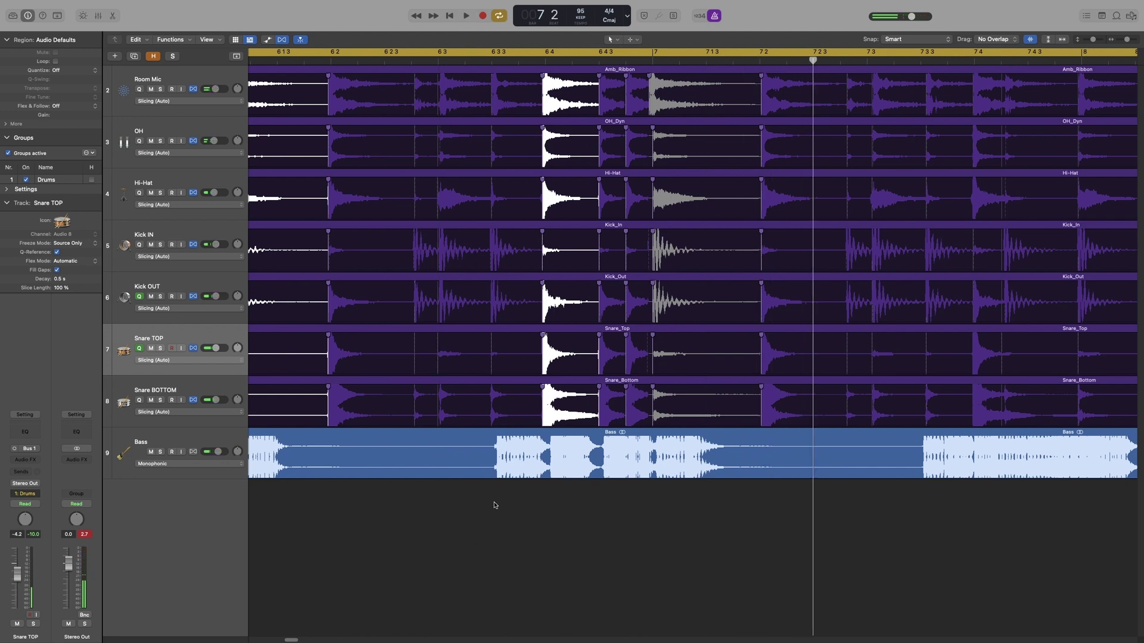
{"action": "key", "text": "space"}
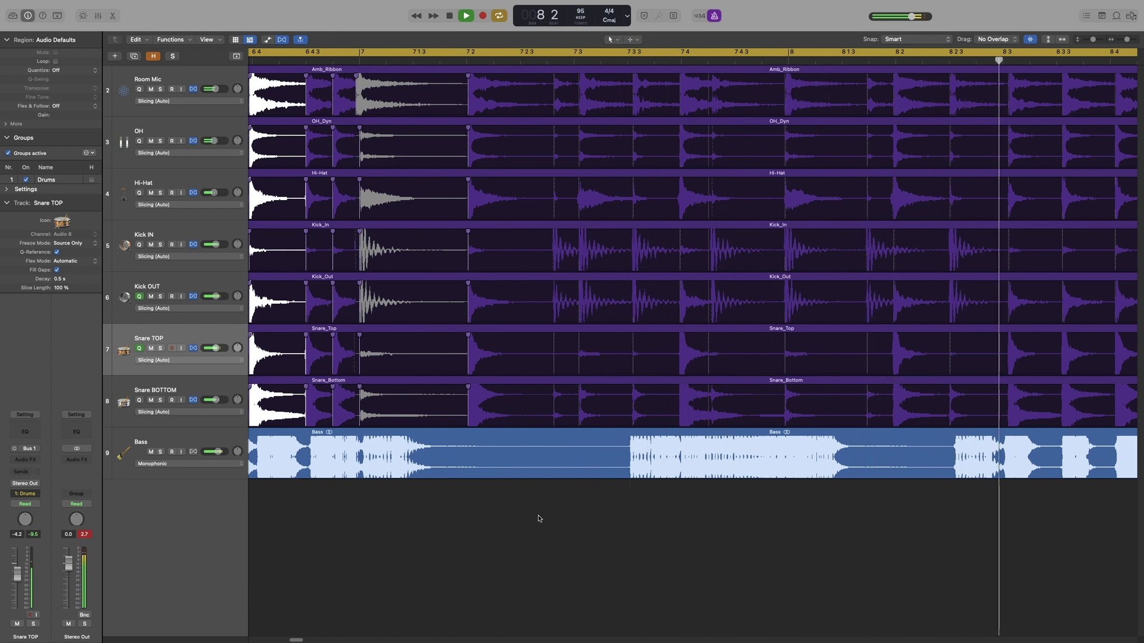
{"action": "key", "text": "space"}
{"action": "scroll", "coordinate": [537, 542], "scroll_direction": "left", "scroll_amount": 10}
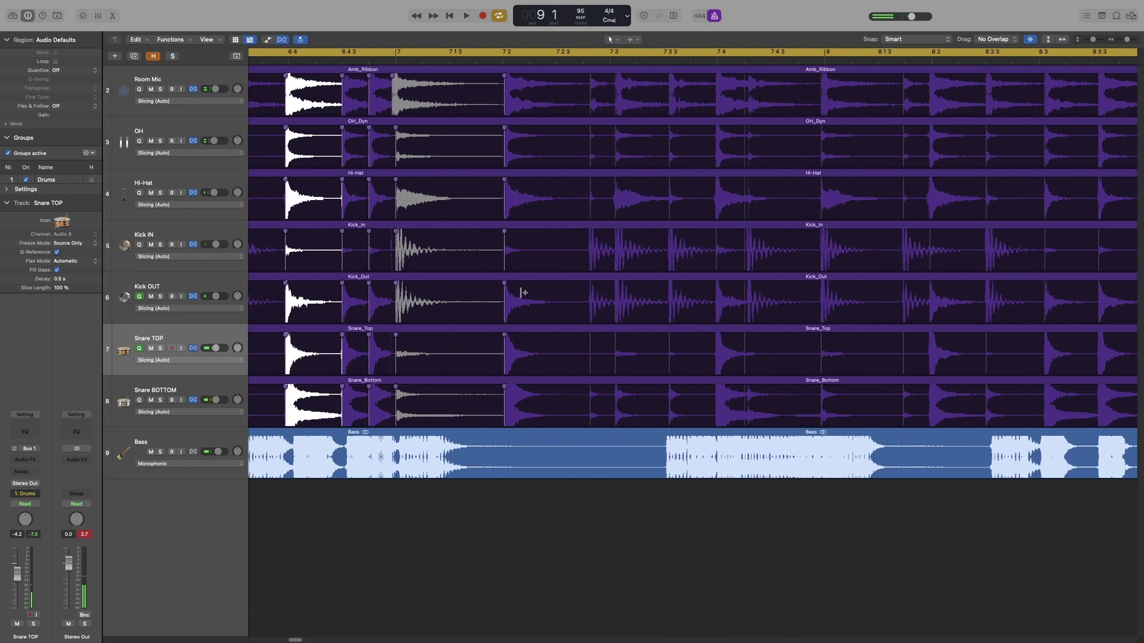
{"action": "left_click", "coordinate": [452, 311]}
{"action": "key", "text": "space"}
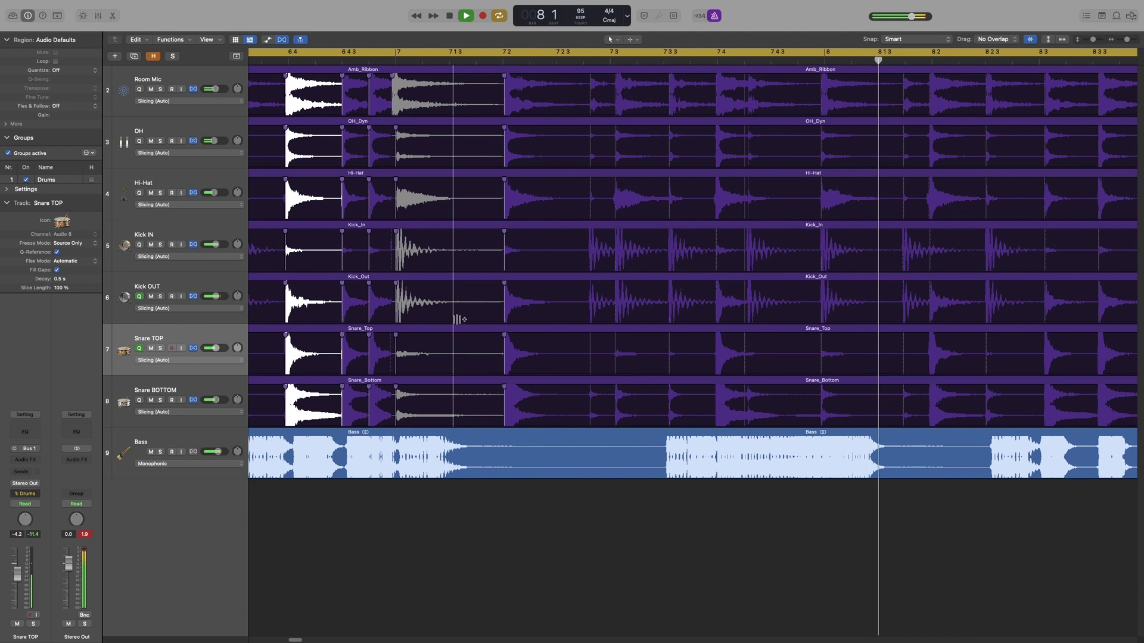
{"action": "key", "text": "z"}
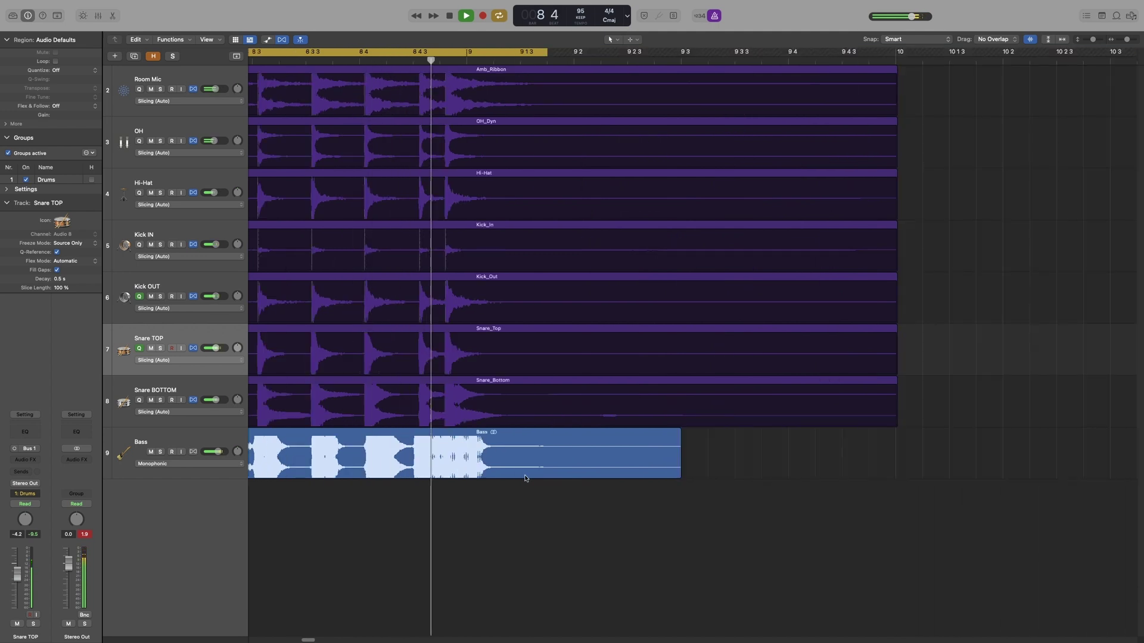
{"action": "key", "text": "space"}
{"action": "key", "text": "z"}
{"action": "scroll", "coordinate": [454, 511], "scroll_direction": "left", "scroll_amount": 5}
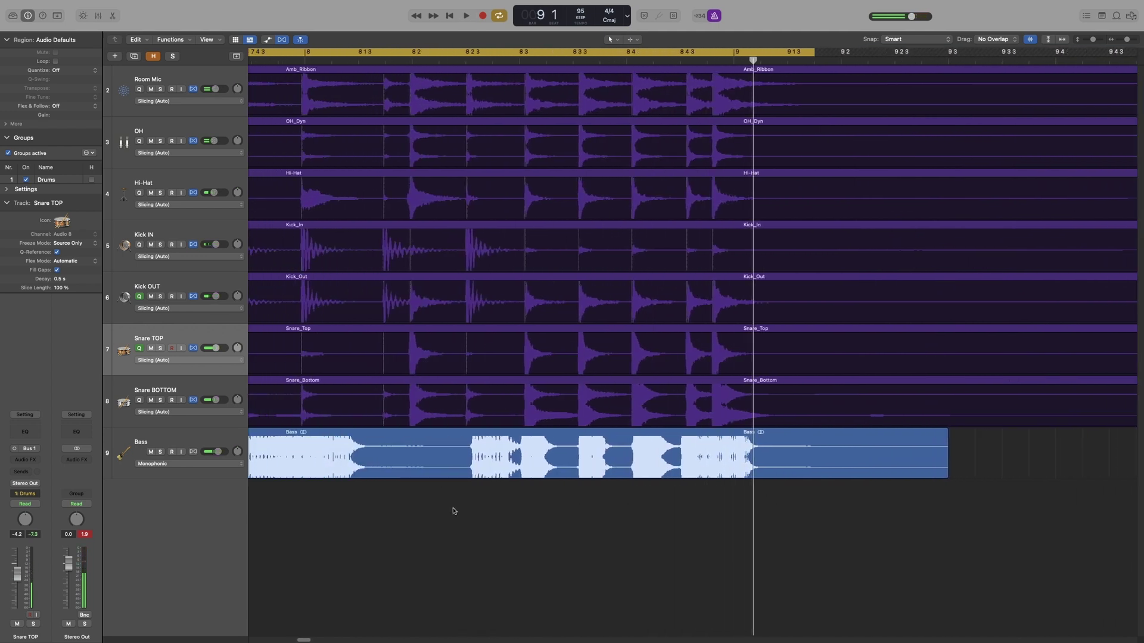
- Zoom in with taller lanes, place the playhead at bar 8 2, and briefly play the bass
{"action": "key", "text": "super+Right"}
{"action": "key", "text": "super+Down"}
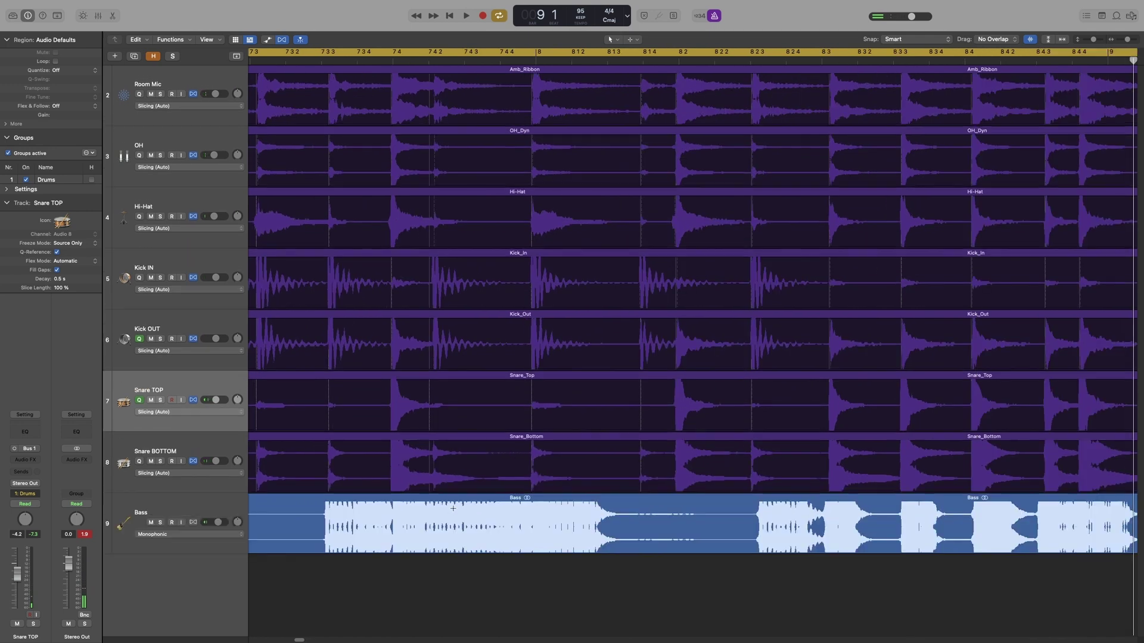
{"action": "scroll", "coordinate": [448, 513], "scroll_direction": "left", "scroll_amount": 3}
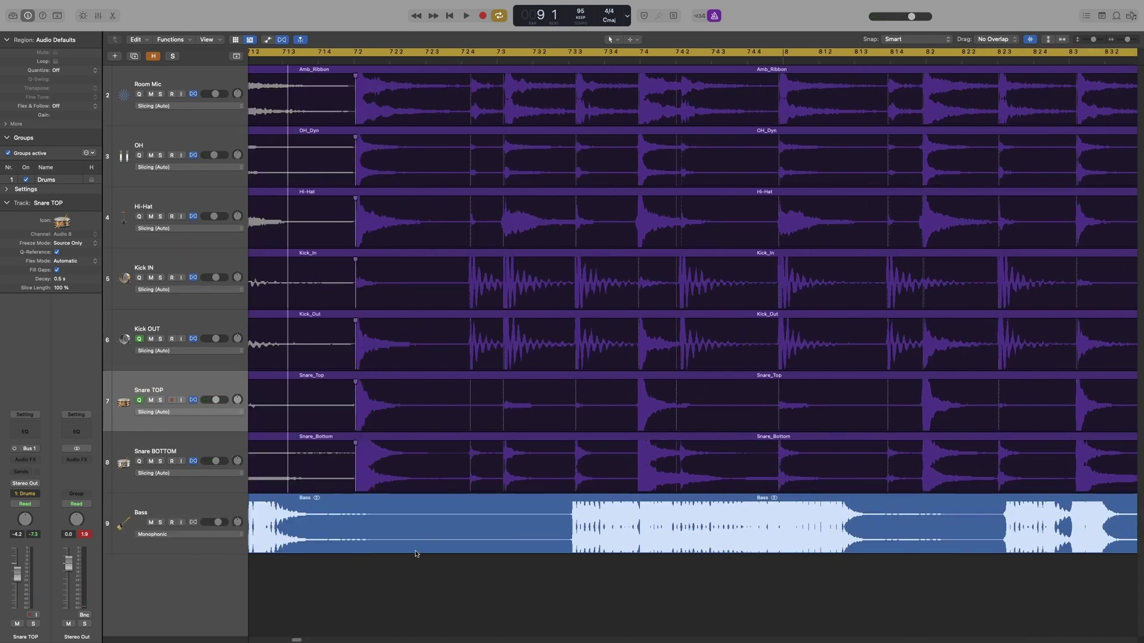
{"action": "scroll", "coordinate": [413, 559], "scroll_direction": "right", "scroll_amount": 5}
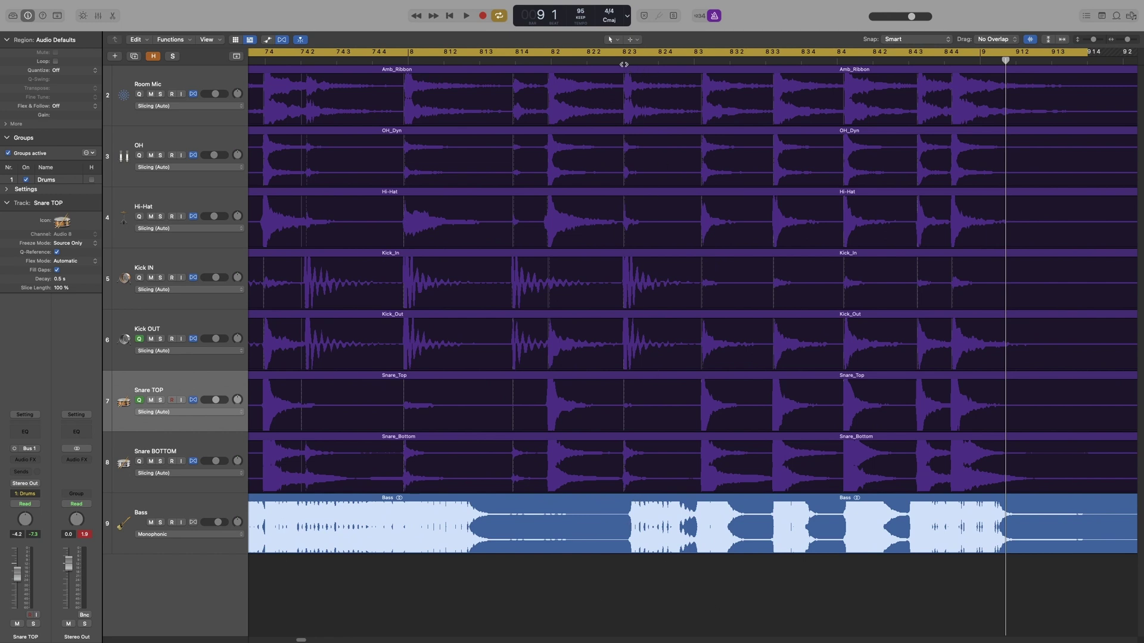
{"action": "left_click", "coordinate": [623, 60]}
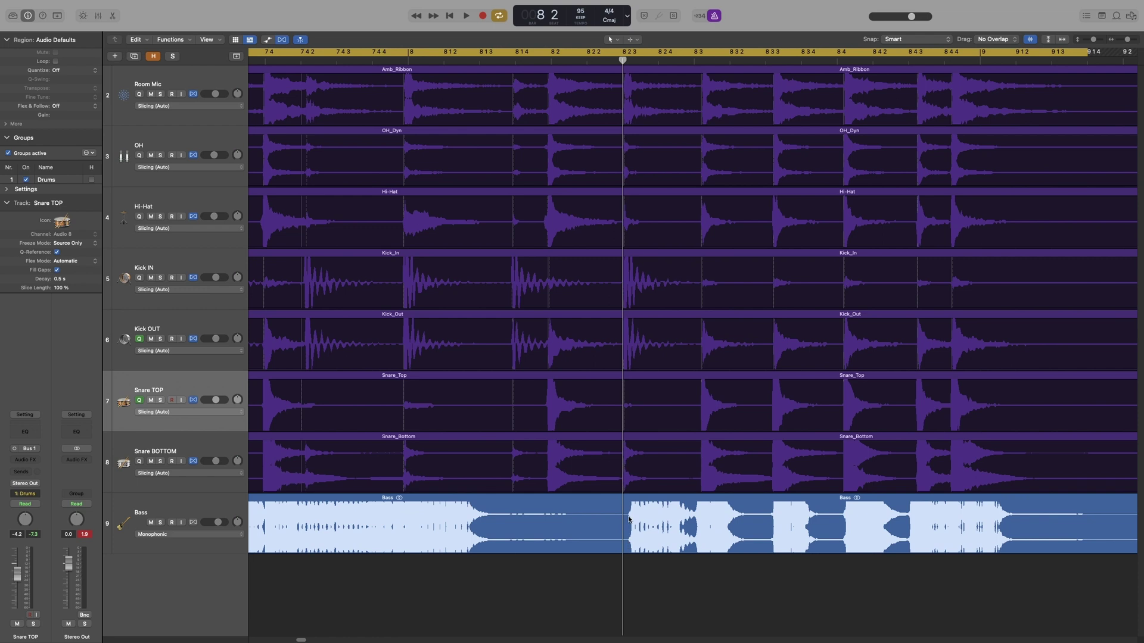
{"action": "key", "text": "space"}
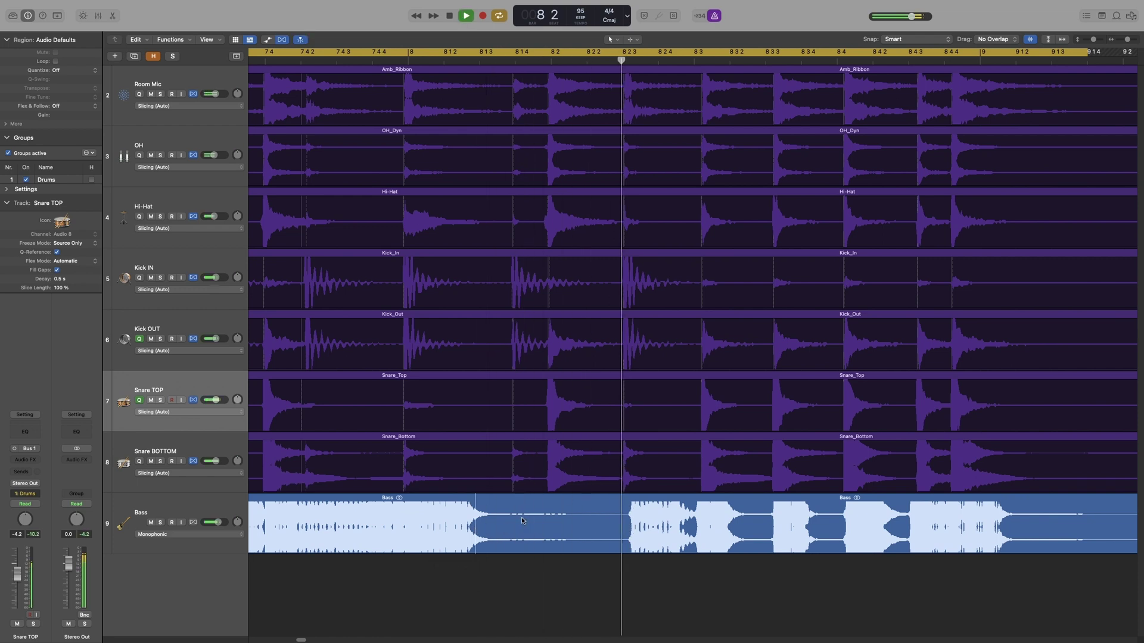
{"action": "key", "text": "space"}
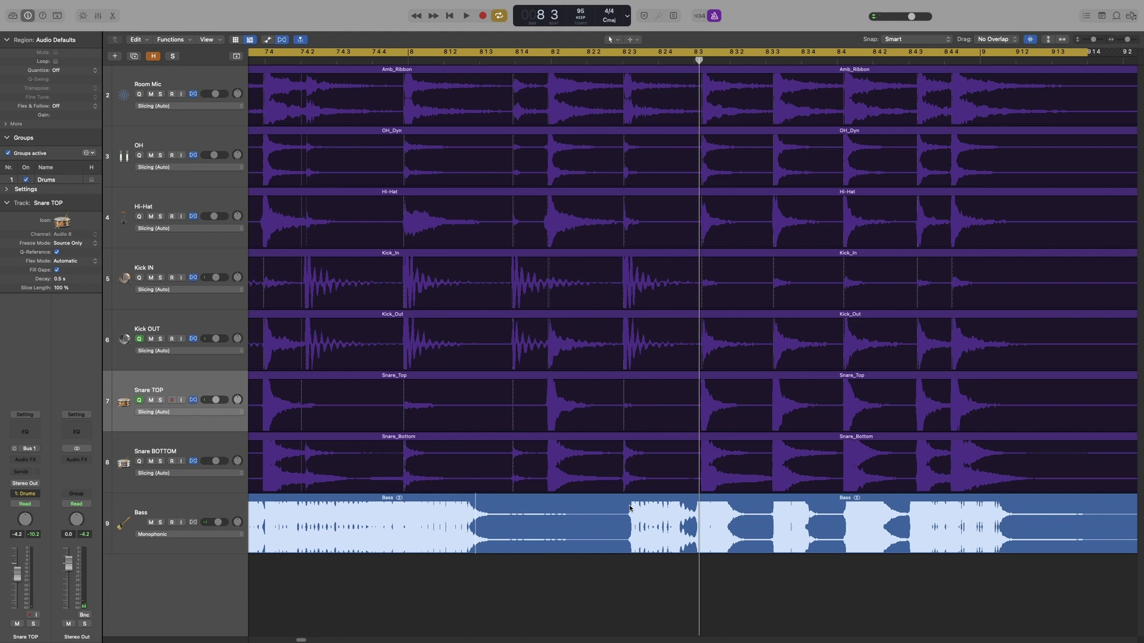
- Enable flex on the Bass track and set its flex mode to Monophonic
{"action": "left_click", "coordinate": [194, 522]}
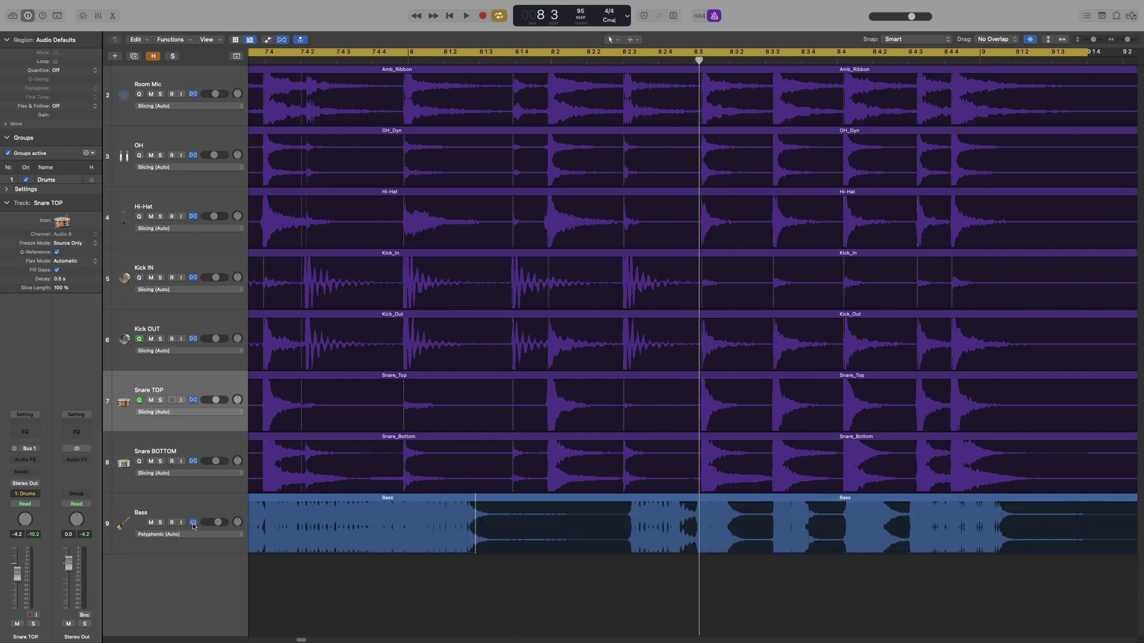
{"action": "left_click", "coordinate": [194, 535]}
{"action": "key", "text": "Escape"}
- Add a flex marker on the bass note near 8 2 3, pull it slightly earlier, and play
{"action": "left_click", "coordinate": [628, 508]}
{"action": "left_click_drag", "start_coordinate": [628, 509], "coordinate": [622, 508]}
{"action": "left_click", "coordinate": [498, 530]}
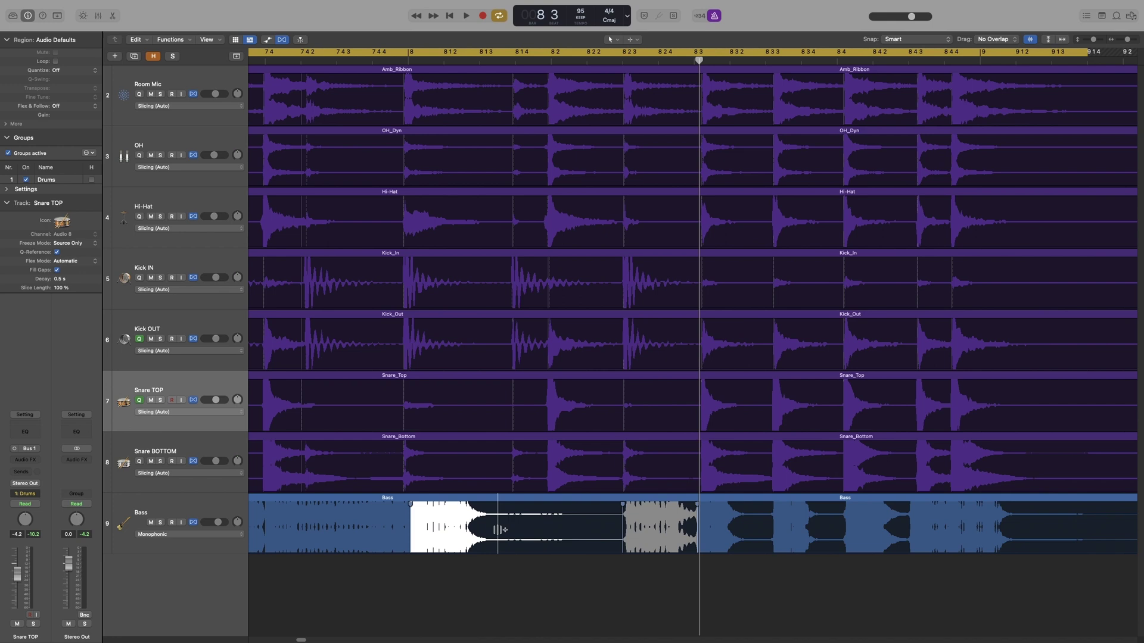
{"action": "key", "text": "space"}
{"action": "key", "text": "space"}
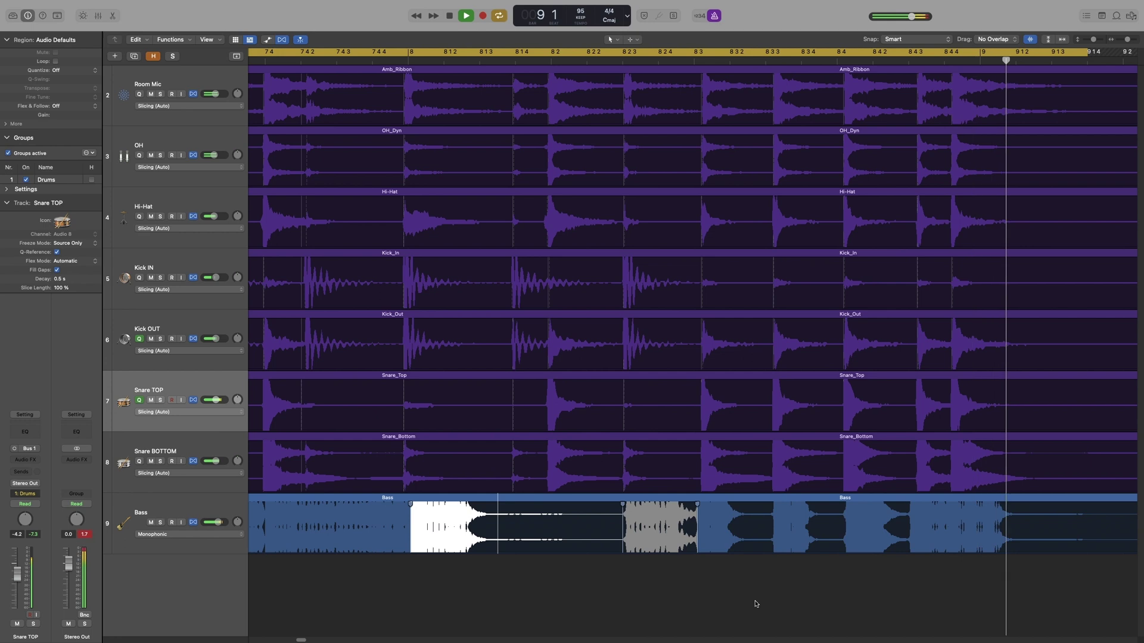
- Replay the bass edit, then zoom in around bar 8 2
{"action": "key", "text": "space"}
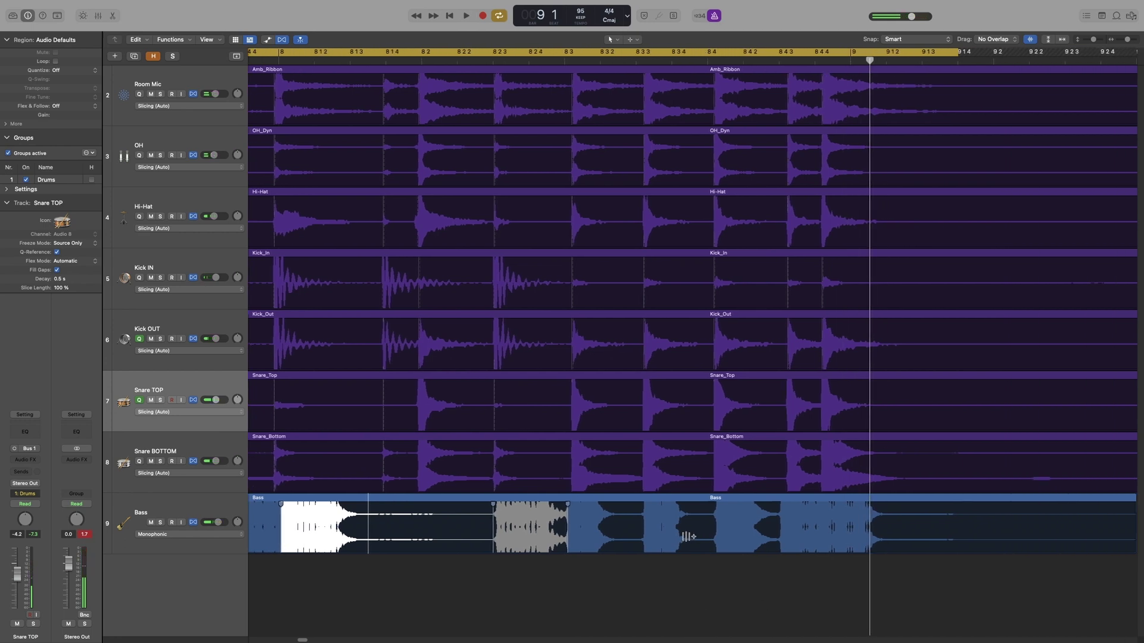
{"action": "key", "text": "space"}
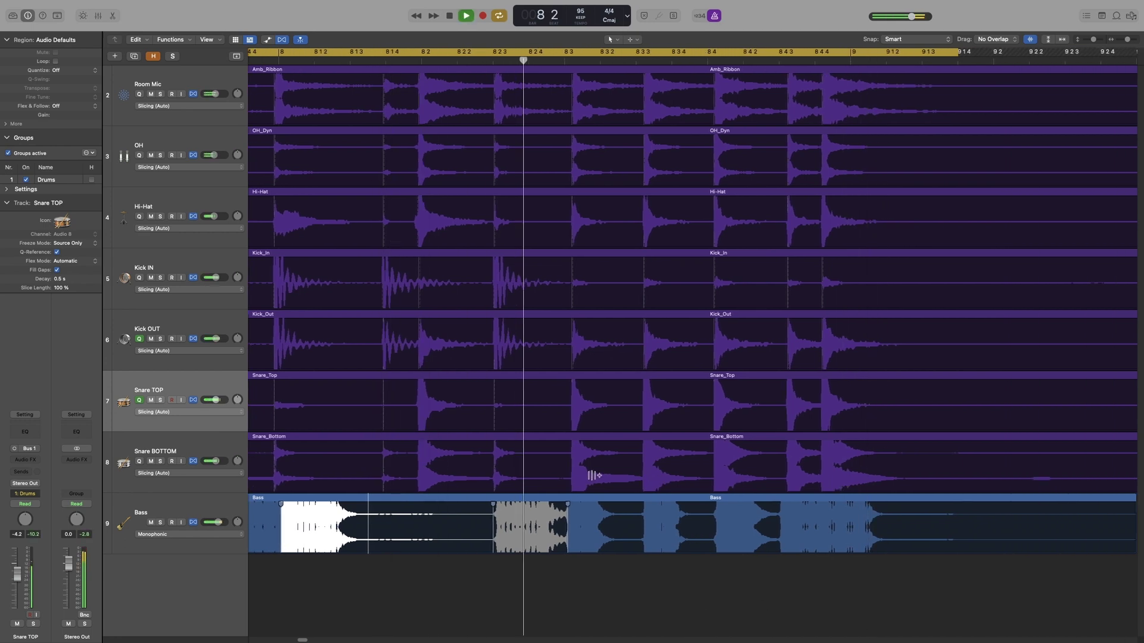
{"action": "key", "text": "space"}
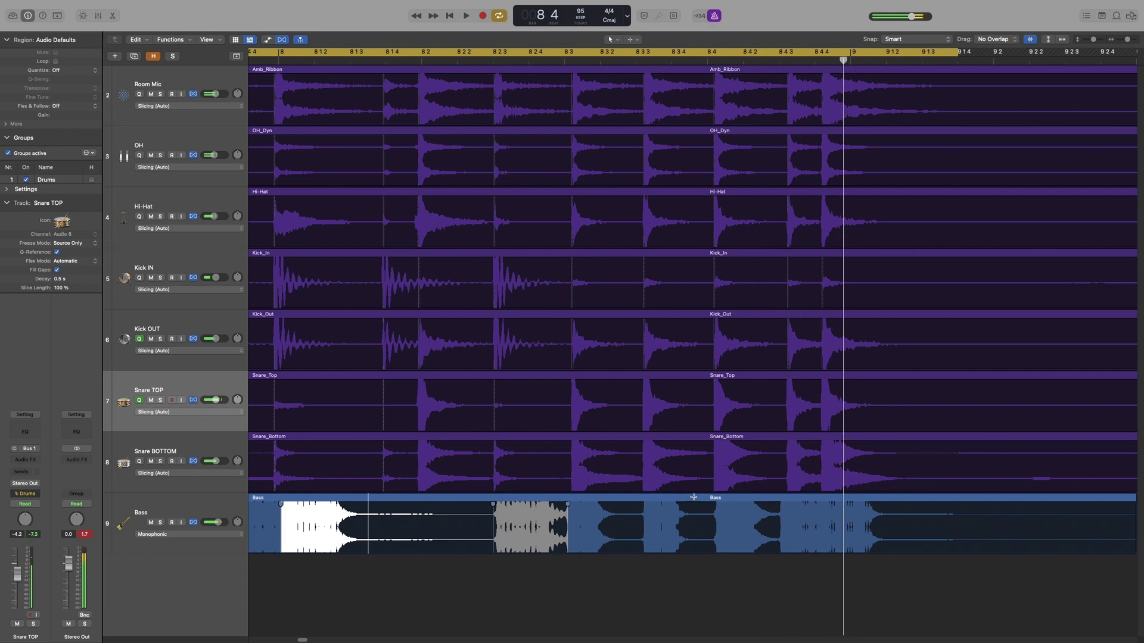
{"action": "key", "text": "super+Right"}
{"action": "scroll", "coordinate": [693, 499], "scroll_direction": "right", "scroll_amount": 3}
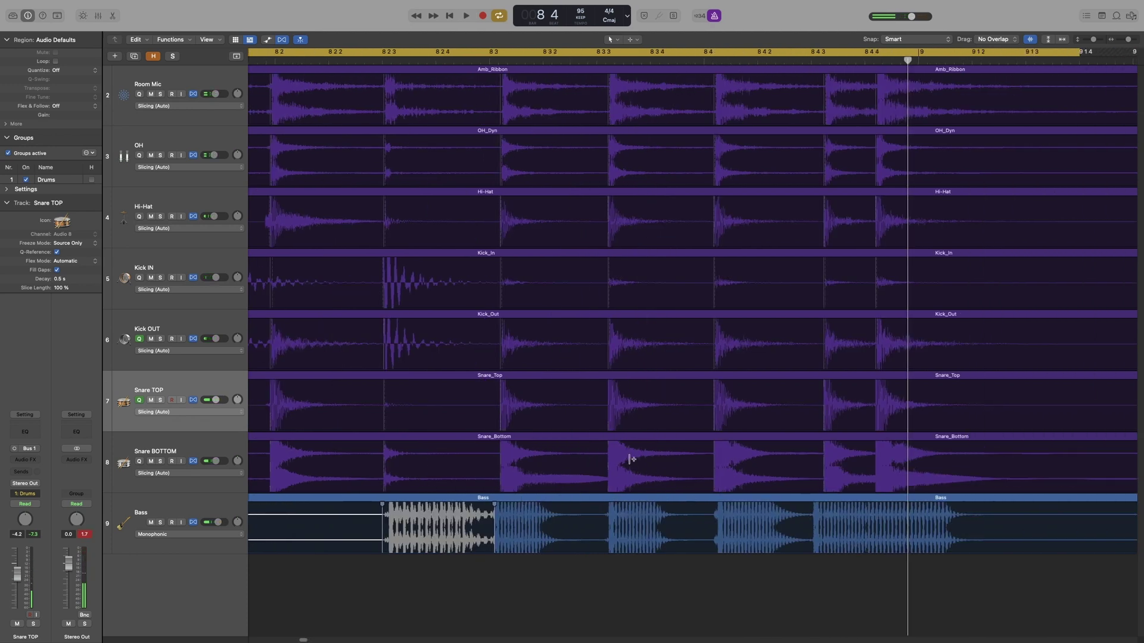
{"action": "scroll", "coordinate": [631, 459], "scroll_direction": "right", "scroll_amount": 2}
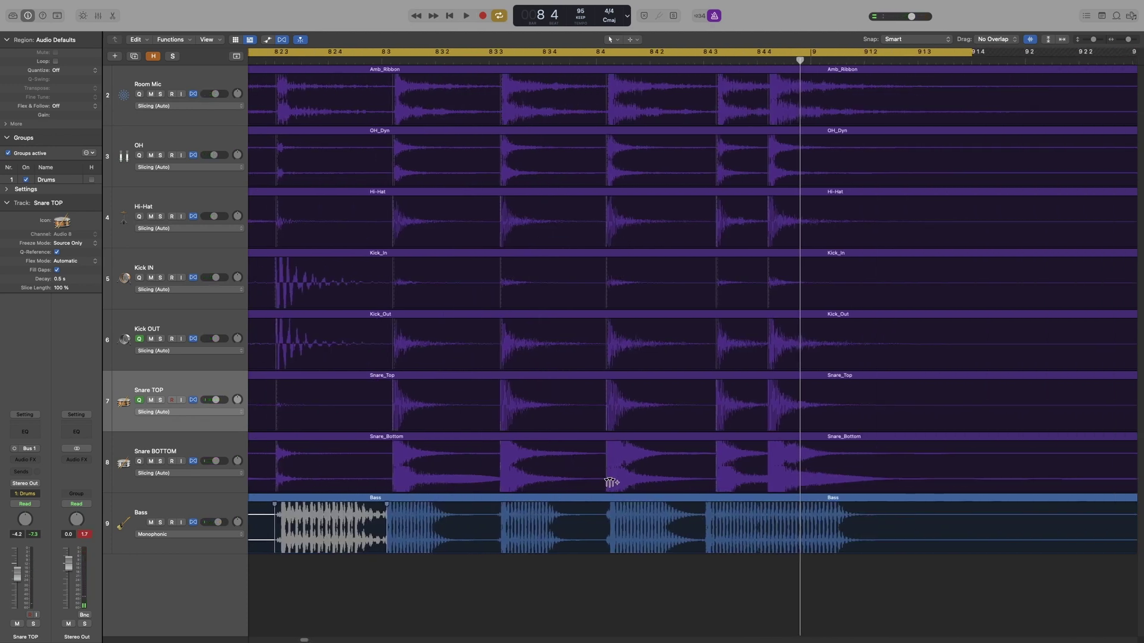
- Drag two late snare flex markers earlier onto the grid across the grouped drums, then play
{"action": "left_click", "coordinate": [607, 485]}
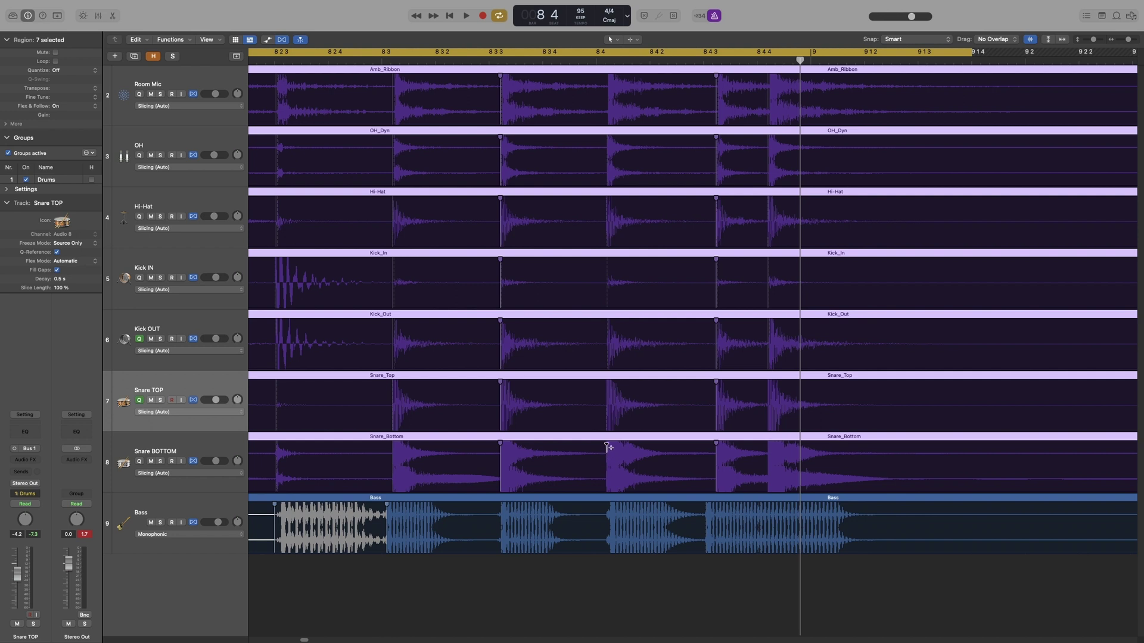
{"action": "left_click_drag", "start_coordinate": [607, 447], "coordinate": [597, 448]}
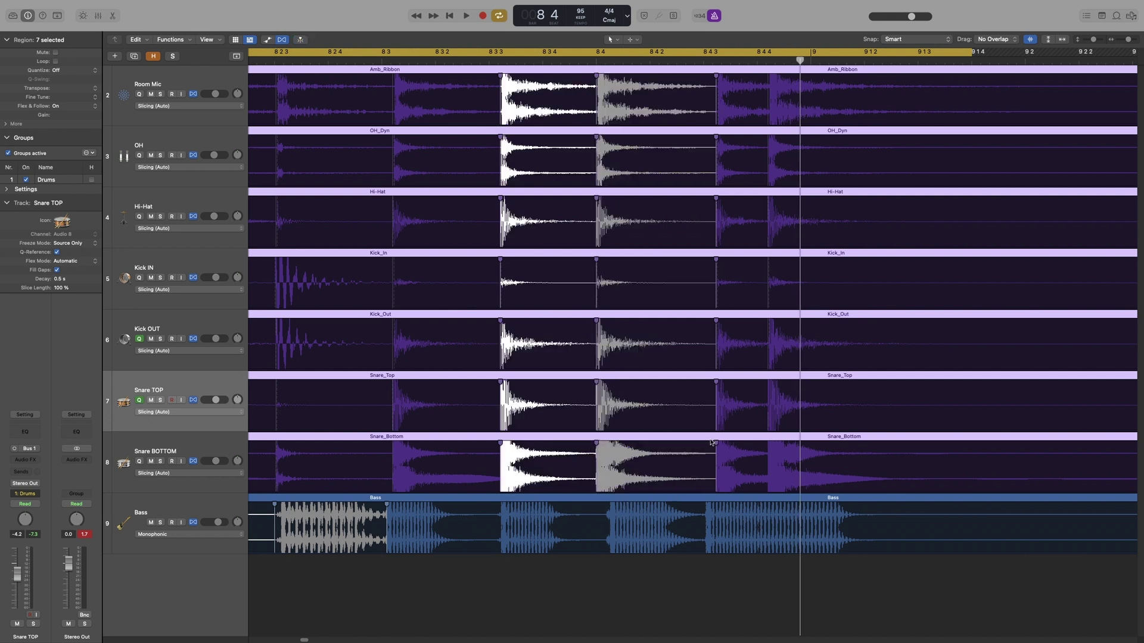
{"action": "left_click_drag", "start_coordinate": [716, 440], "coordinate": [704, 444]}
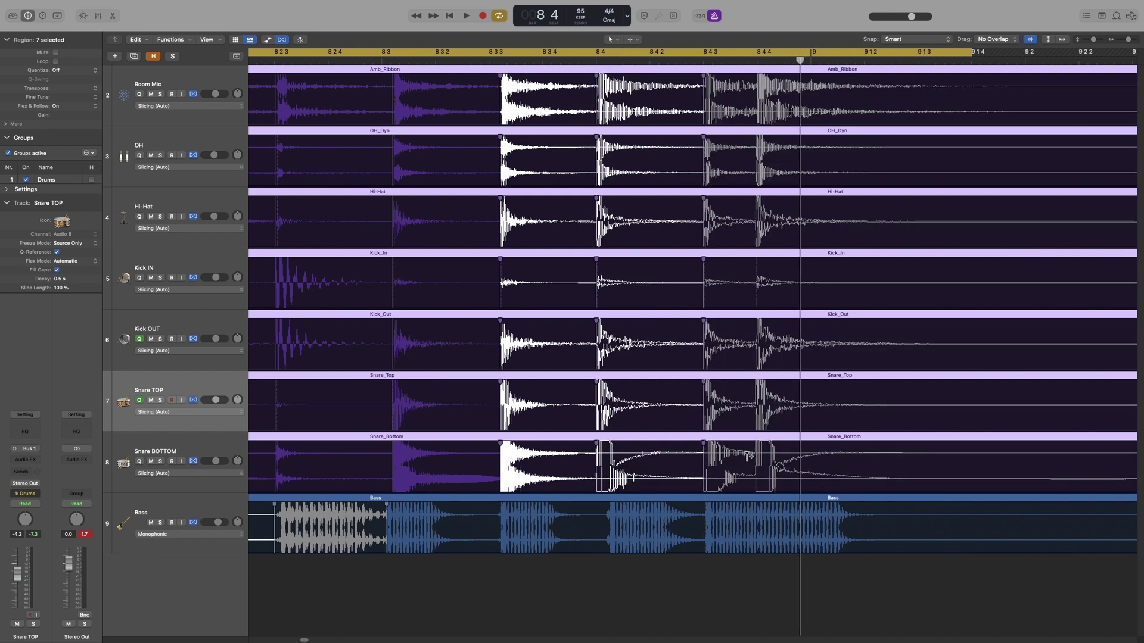
{"action": "key", "text": "super+Left"}
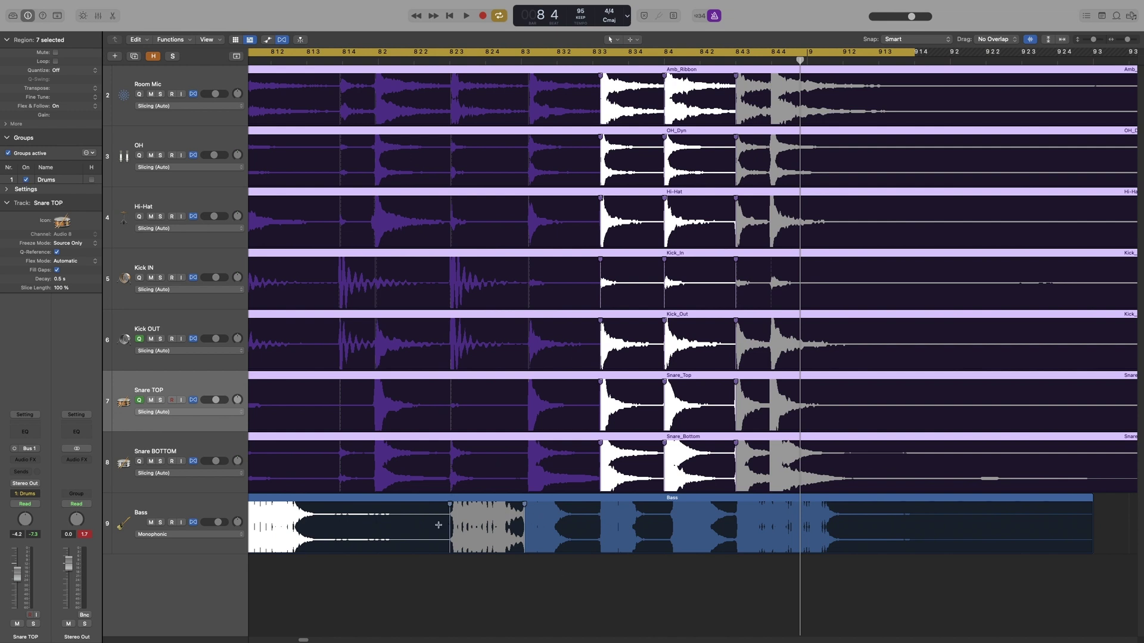
{"action": "left_click", "coordinate": [664, 574]}
{"action": "key", "text": "space"}
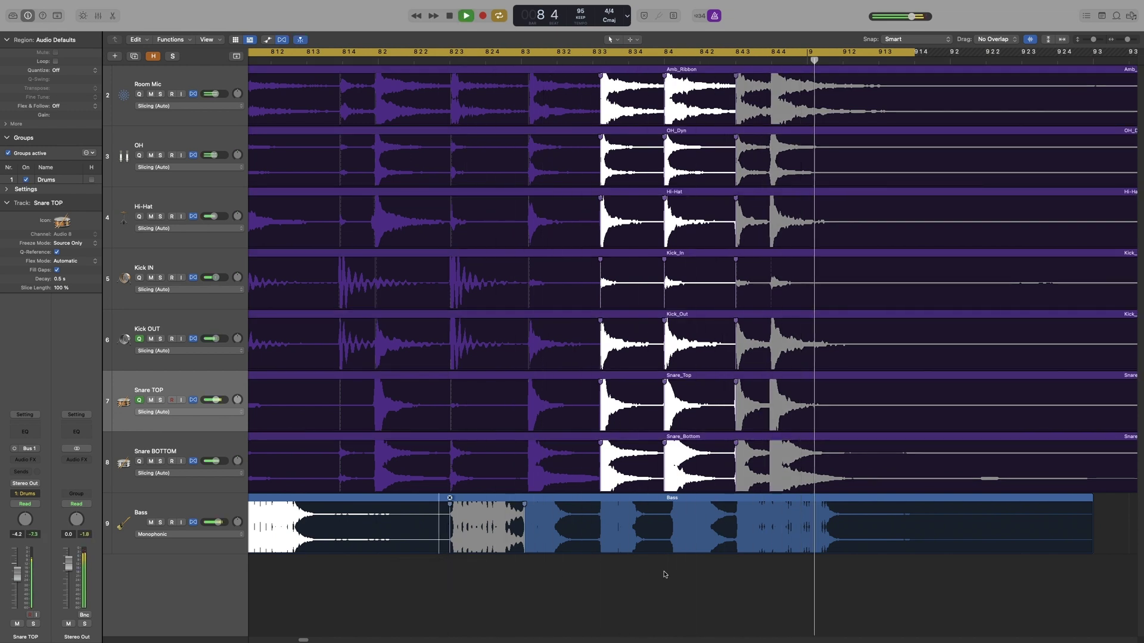
- Drag the Bass region's flex marker left so the note lands on the snare hit near 8 4
{"action": "key", "text": "space"}
{"action": "scroll", "coordinate": [695, 521], "scroll_direction": "up", "scroll_amount": 6}
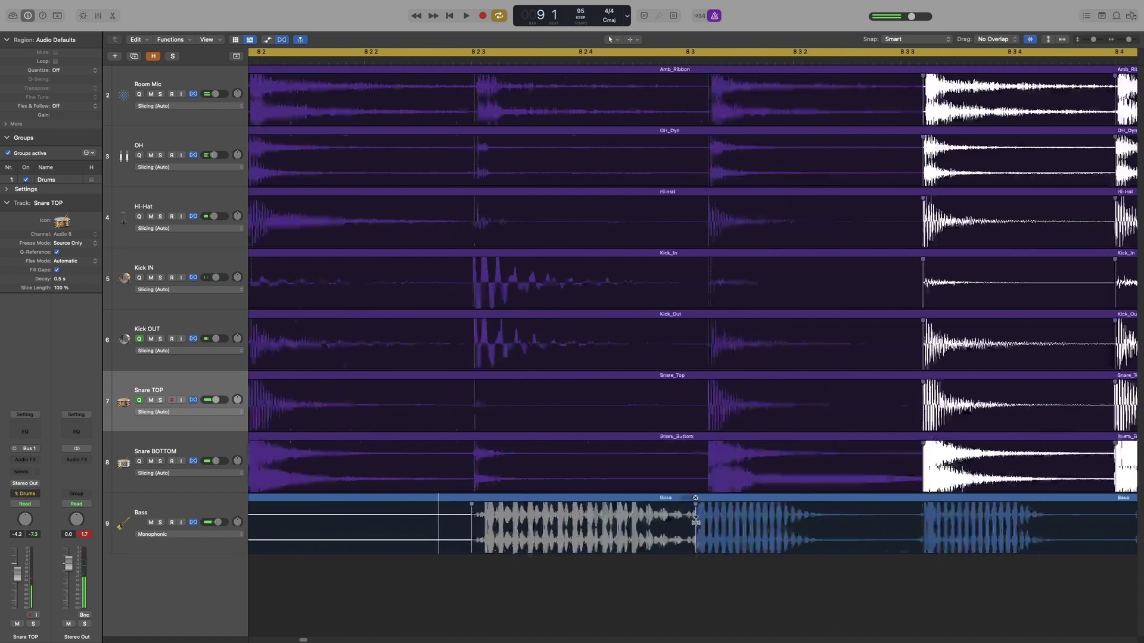
{"action": "scroll", "coordinate": [697, 529], "scroll_direction": "right", "scroll_amount": 3}
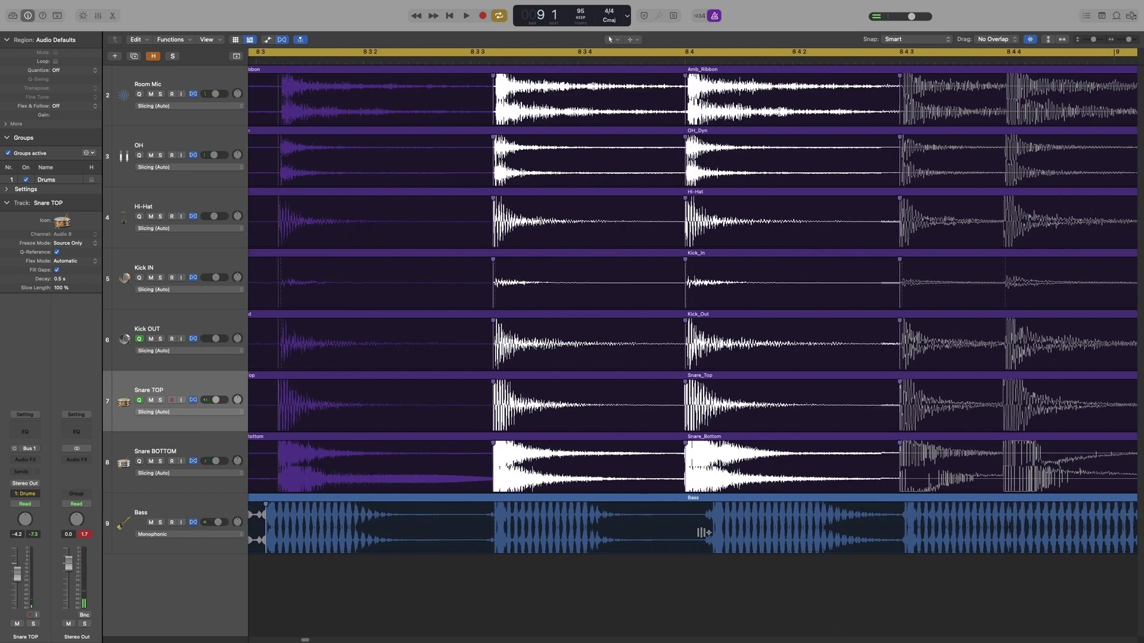
{"action": "left_click", "coordinate": [707, 535]}
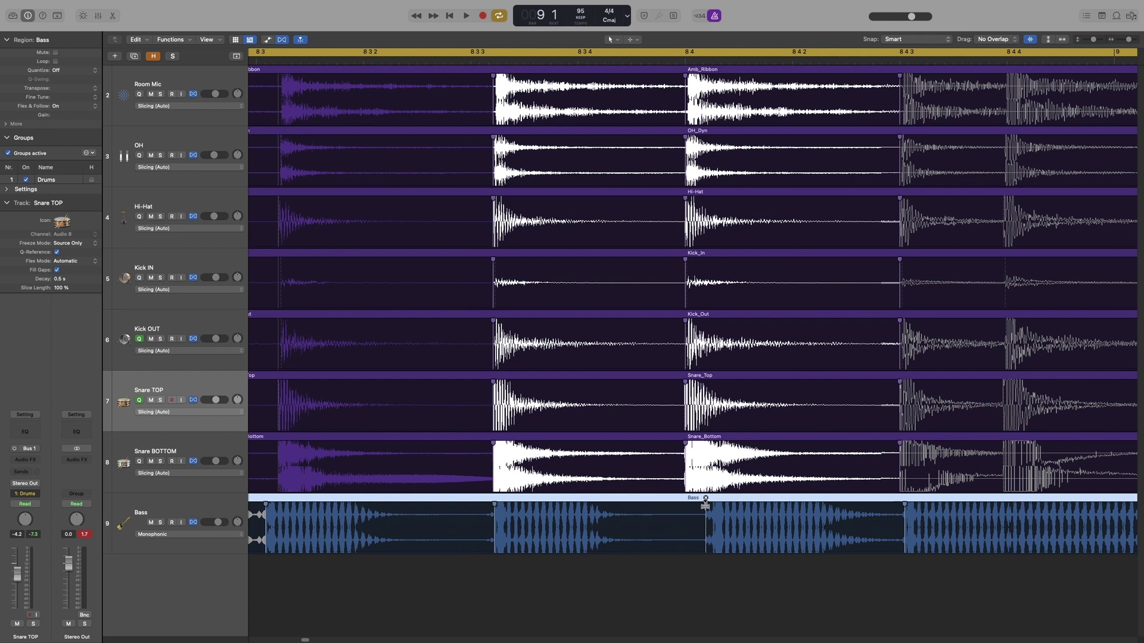
{"action": "left_click_drag", "start_coordinate": [706, 506], "coordinate": [686, 506]}
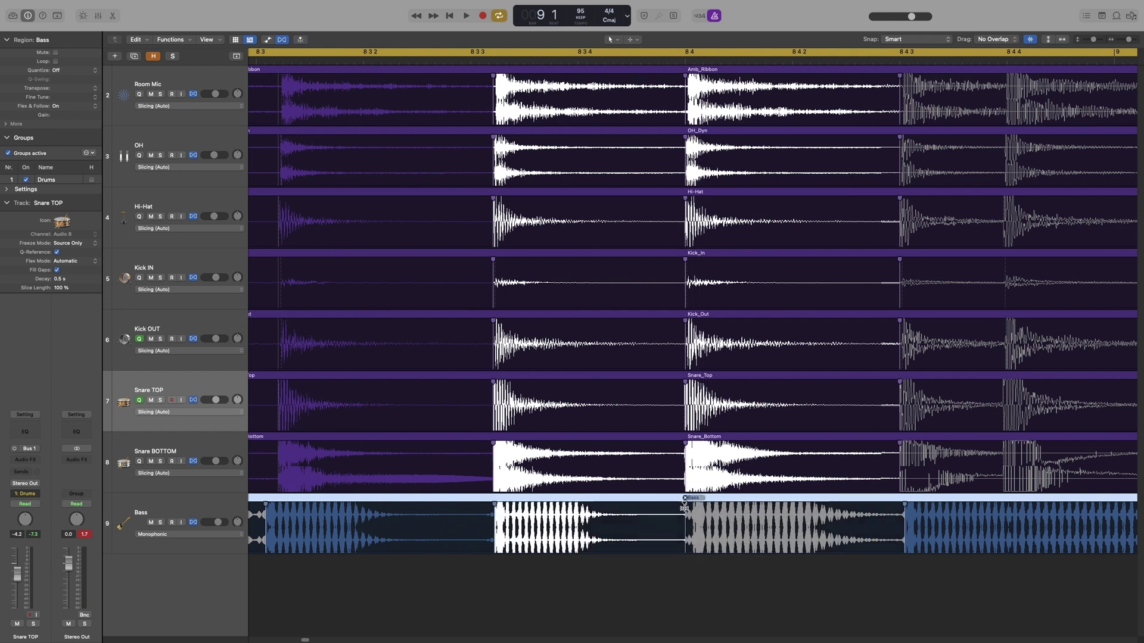
{"action": "scroll", "coordinate": [922, 541], "scroll_direction": "right", "scroll_amount": 7}
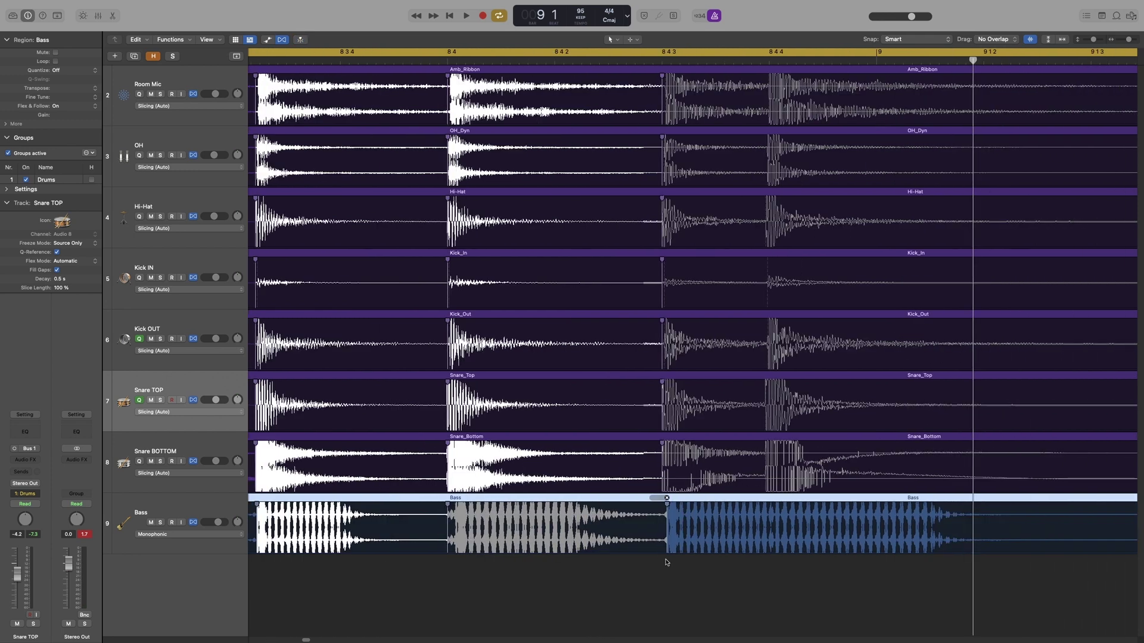
{"action": "key", "text": "super+Left"}
{"action": "key", "text": "super+Left"}
{"action": "key", "text": "super+Left"}
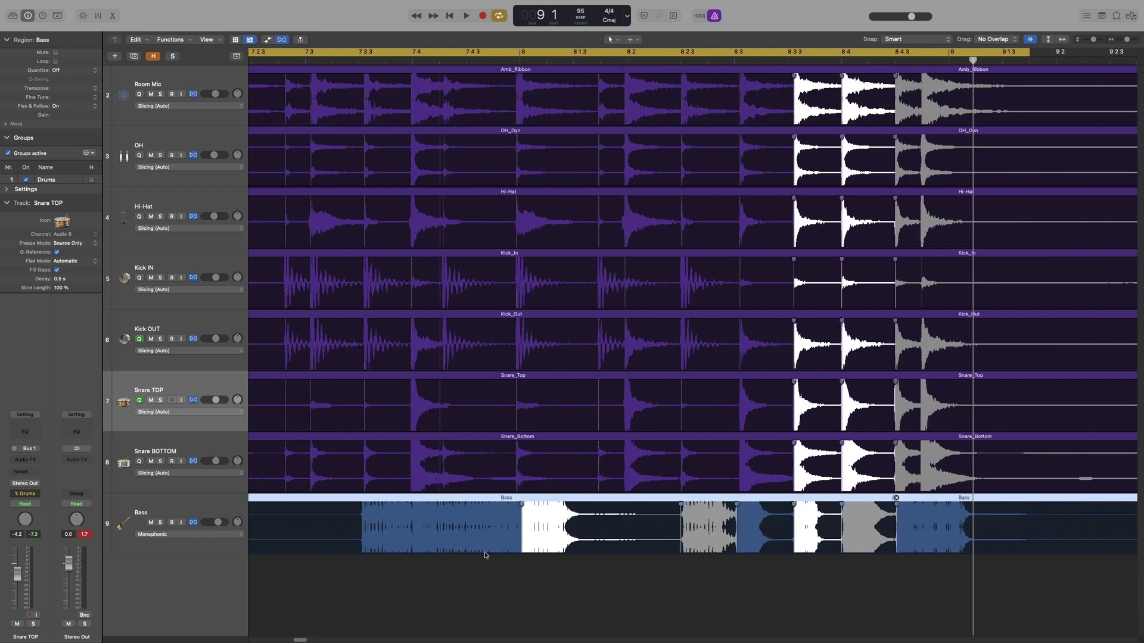
{"action": "key", "text": "space"}
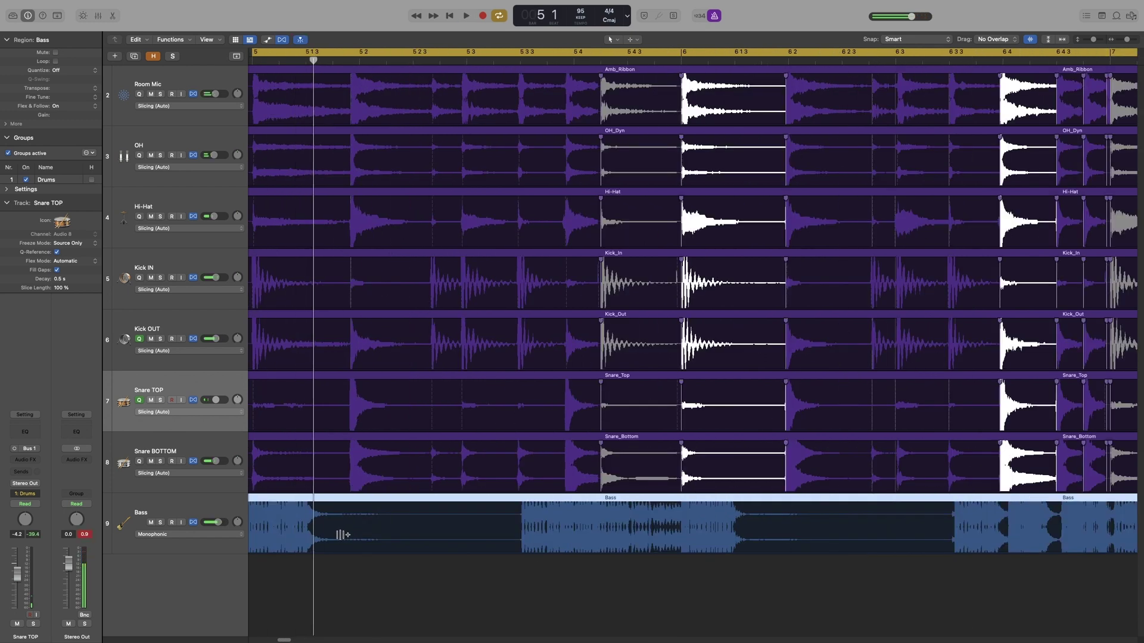
{"action": "key", "text": "space"}
{"action": "key", "text": "super+Left"}
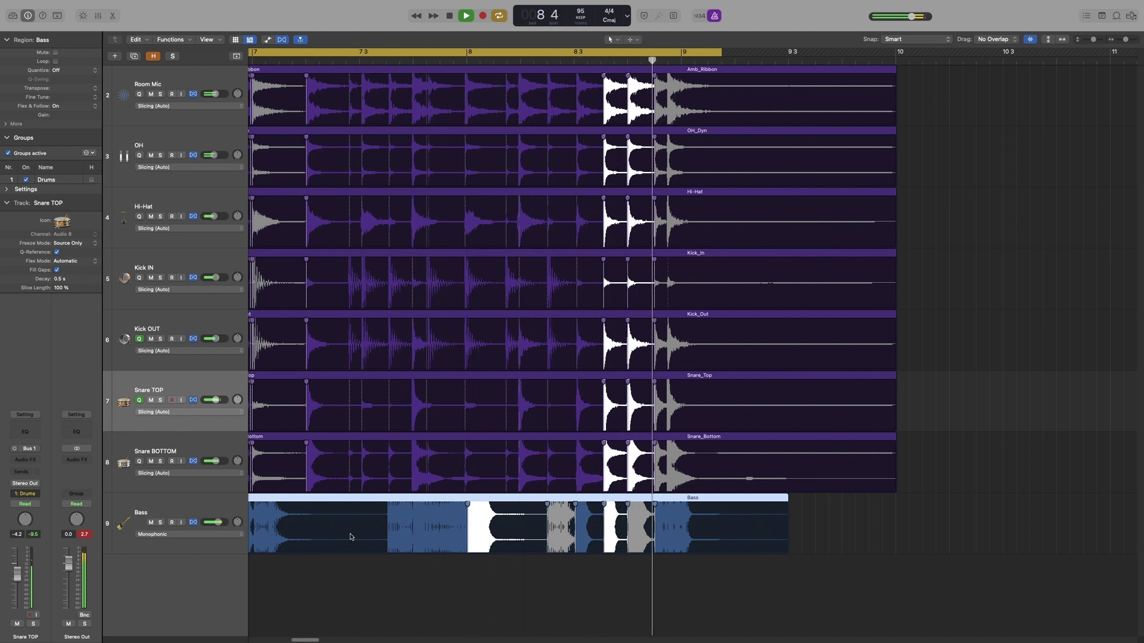
{"action": "key", "text": "space"}
{"action": "left_click", "coordinate": [325, 522]}
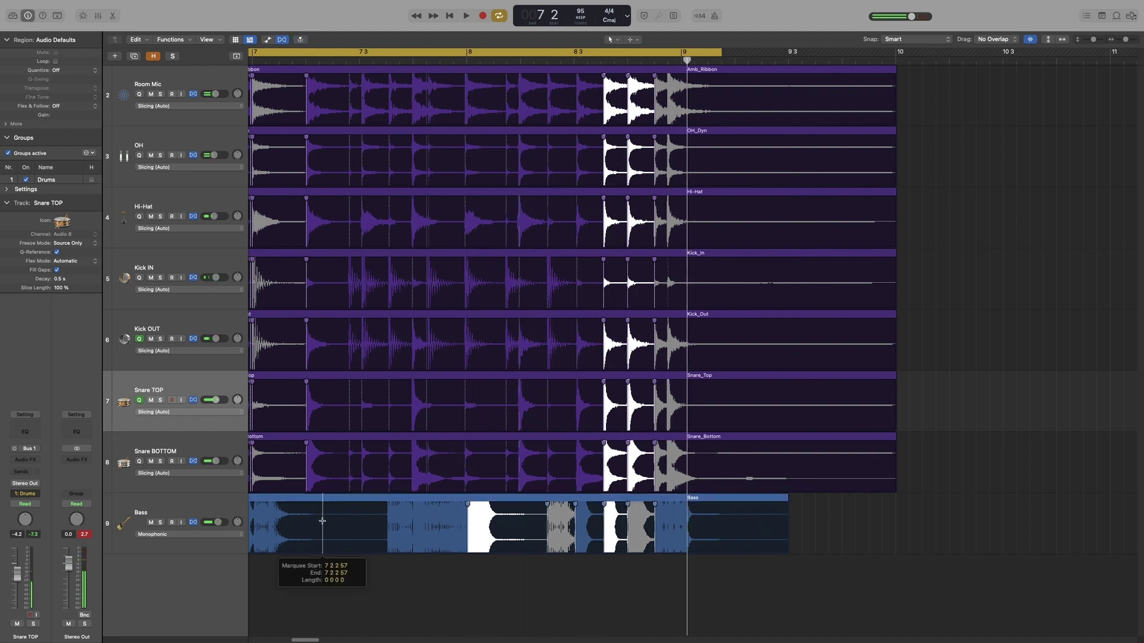
{"action": "key", "text": "space"}
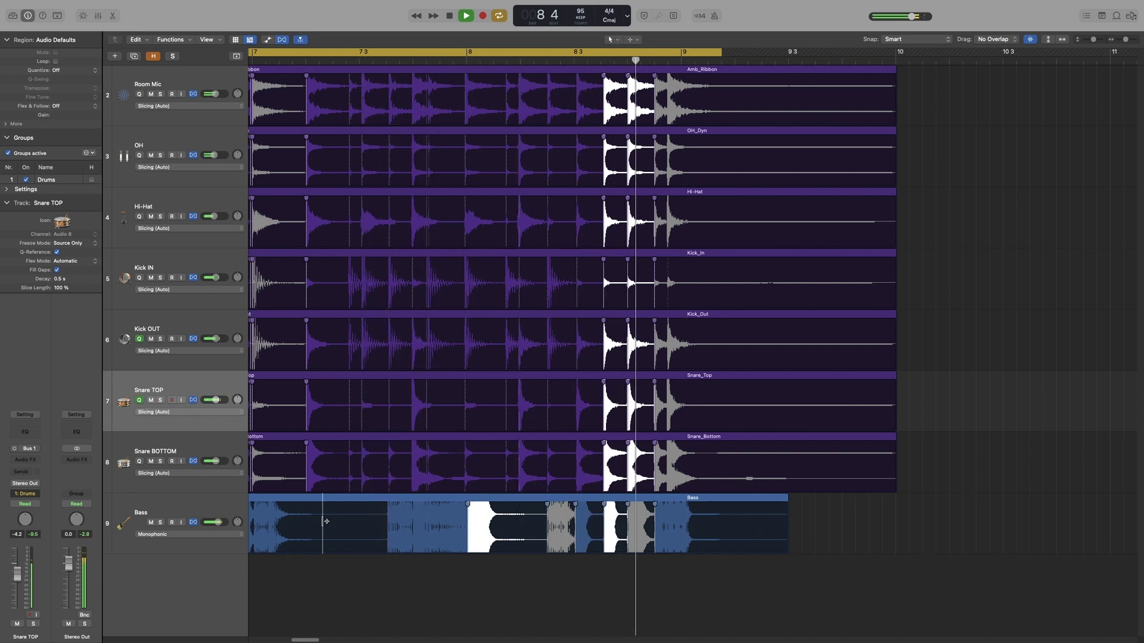
{"action": "key", "text": "space"}
{"action": "scroll", "coordinate": [353, 539], "scroll_direction": "down", "scroll_amount": 3}
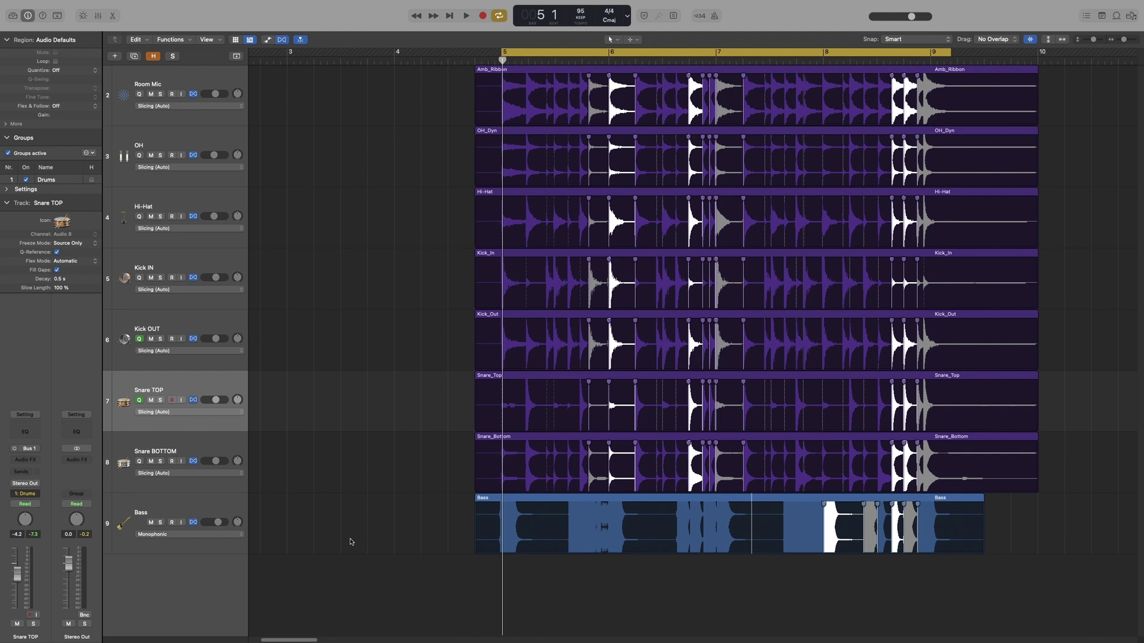
{"action": "key", "text": "space"}
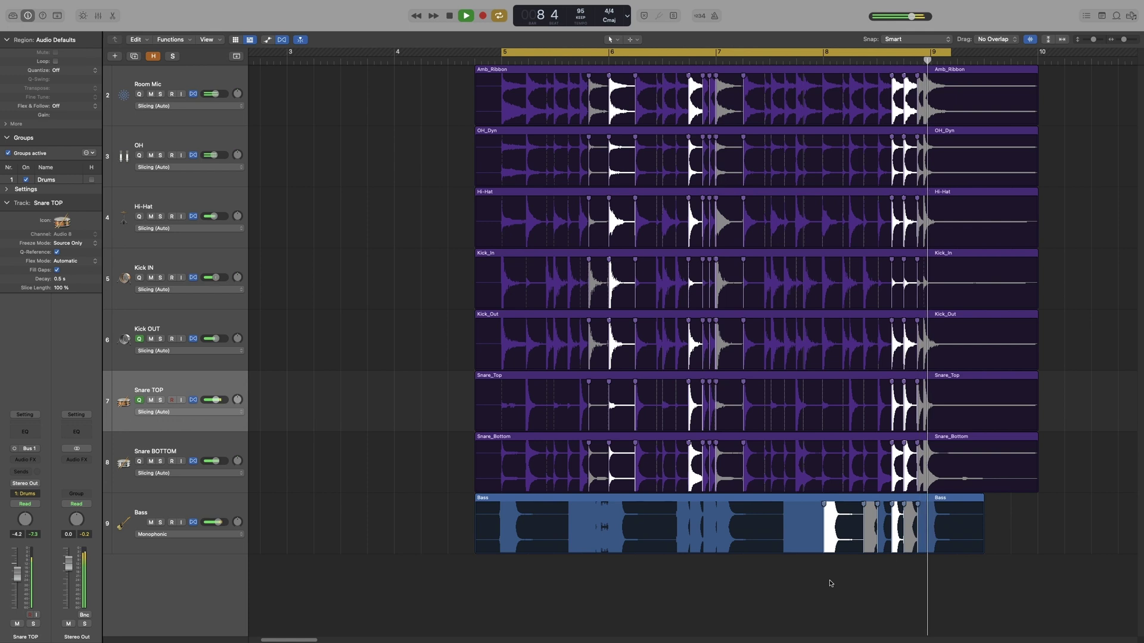
- Zoom in near bar 6 3, mute the Bass track, and audition the drums from the snare area
{"action": "key", "text": "space"}
{"action": "key", "text": "super+Right"}
{"action": "scroll", "coordinate": [511, 632], "scroll_direction": "left", "scroll_amount": 5}
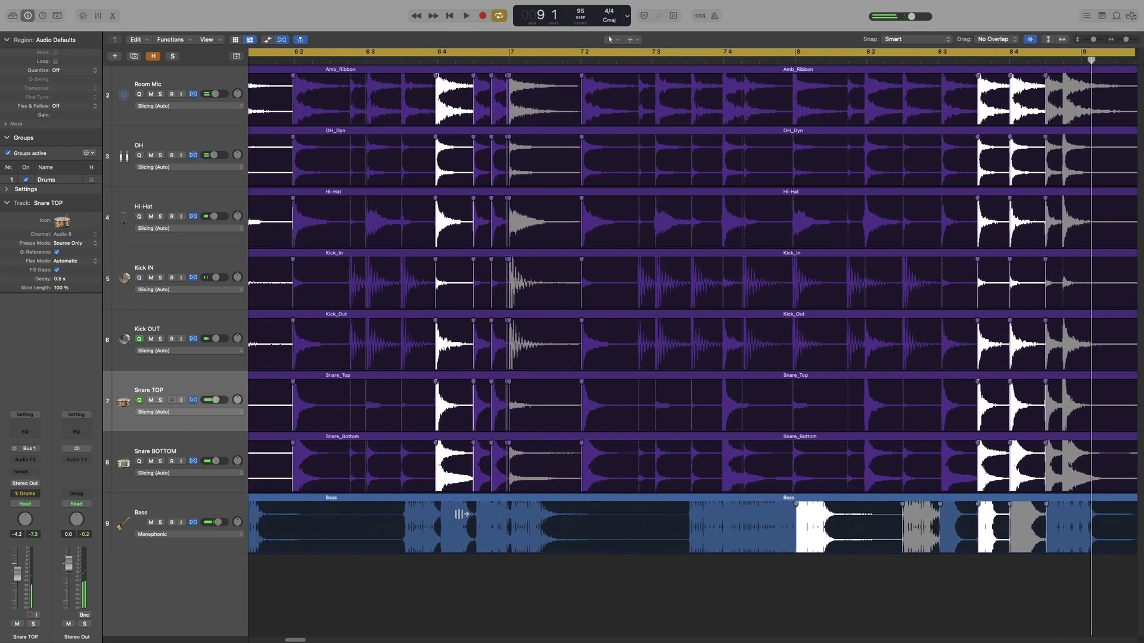
{"action": "left_click", "coordinate": [397, 461], "text": "super"}
{"action": "key", "text": "space"}
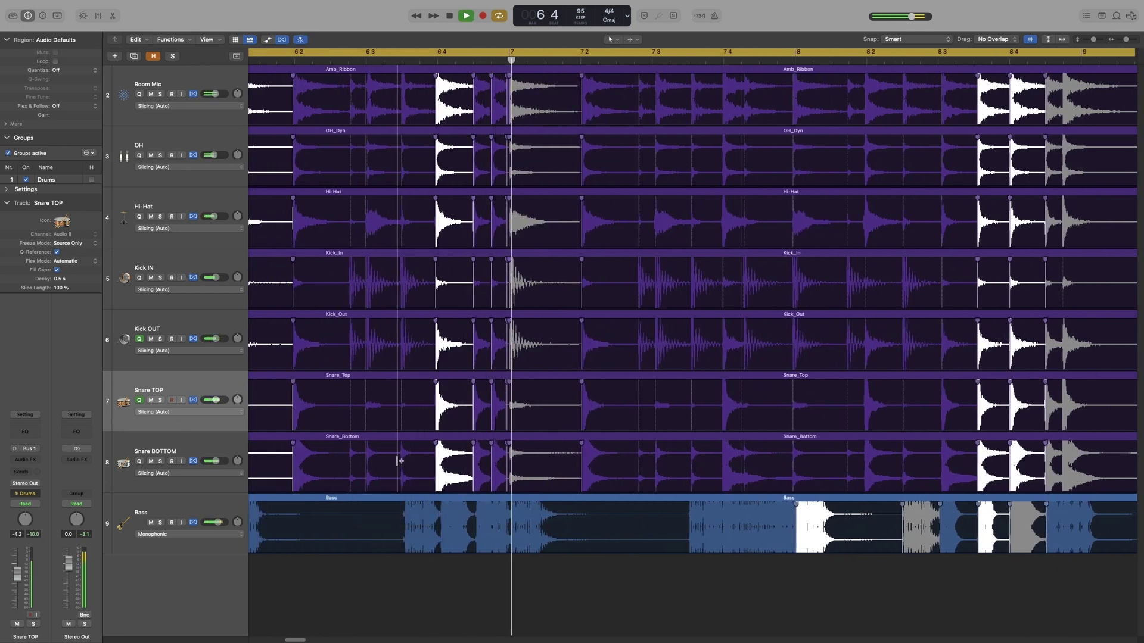
{"action": "key", "text": "space"}
{"action": "left_click", "coordinate": [151, 522]}
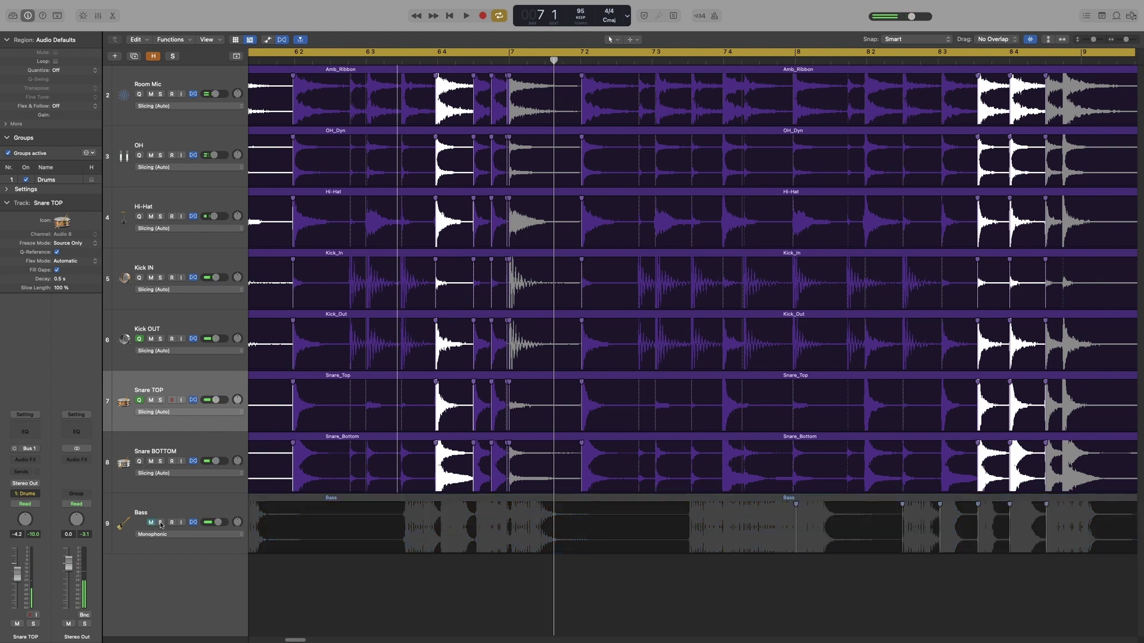
{"action": "left_click", "coordinate": [452, 460], "text": "super"}
{"action": "key", "text": "space"}
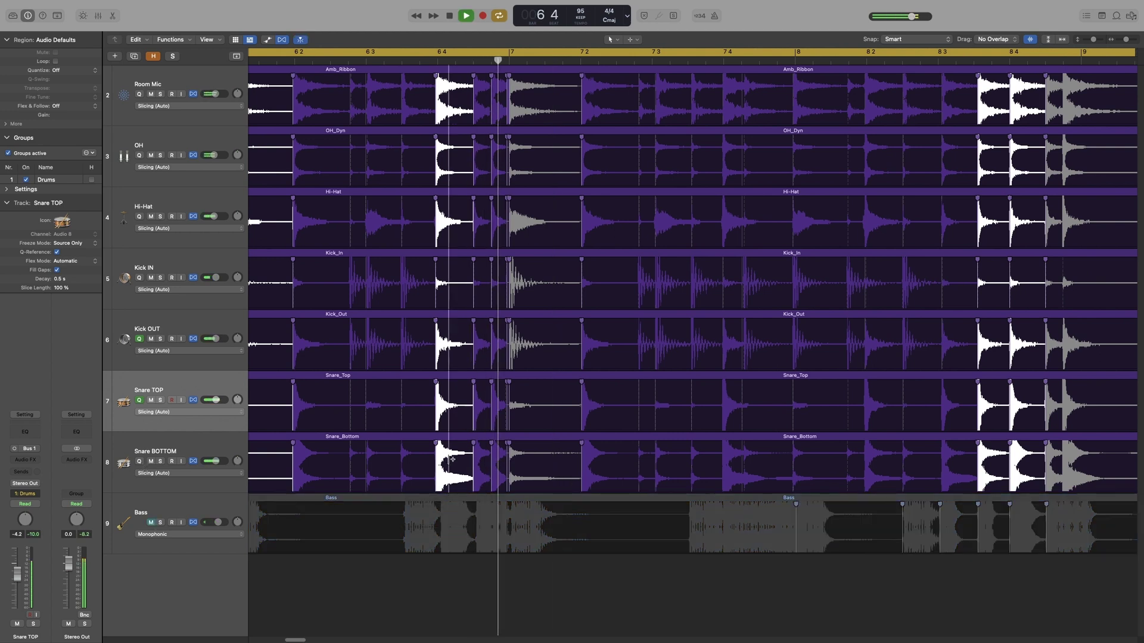
- Delete the unwanted snare flex marker, replay the drums, and zoom out to the full regions
{"action": "scroll", "coordinate": [448, 459], "scroll_direction": "up", "scroll_amount": 2}
{"action": "scroll", "coordinate": [448, 460], "scroll_direction": "up", "scroll_amount": 2}
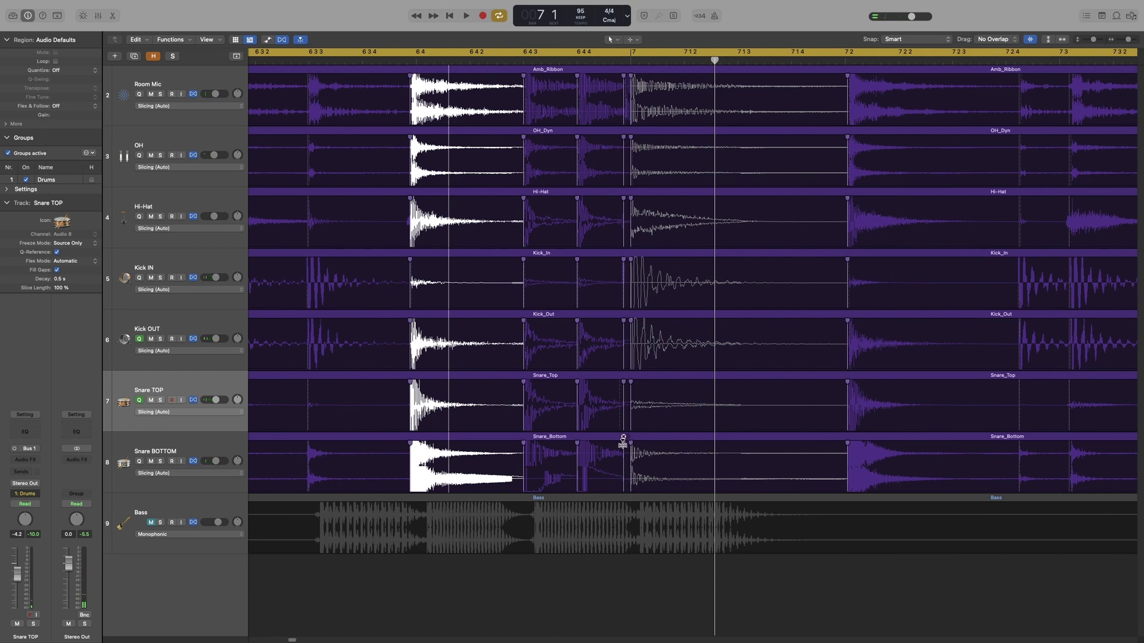
{"action": "left_click", "coordinate": [623, 377]}
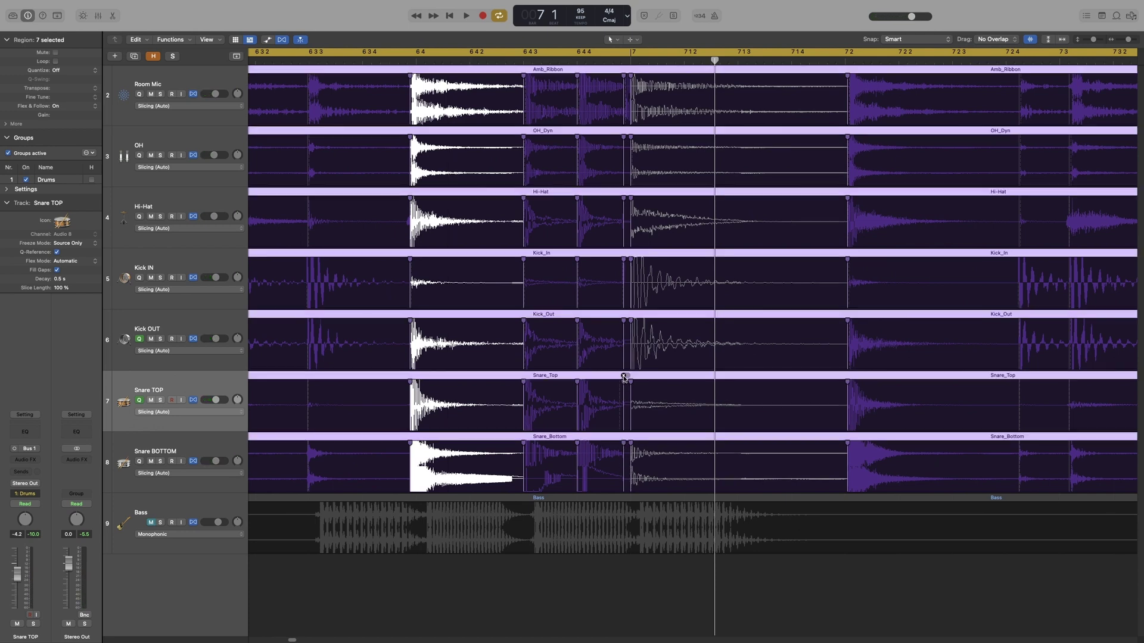
{"action": "left_click", "coordinate": [298, 458]}
{"action": "key", "text": "space"}
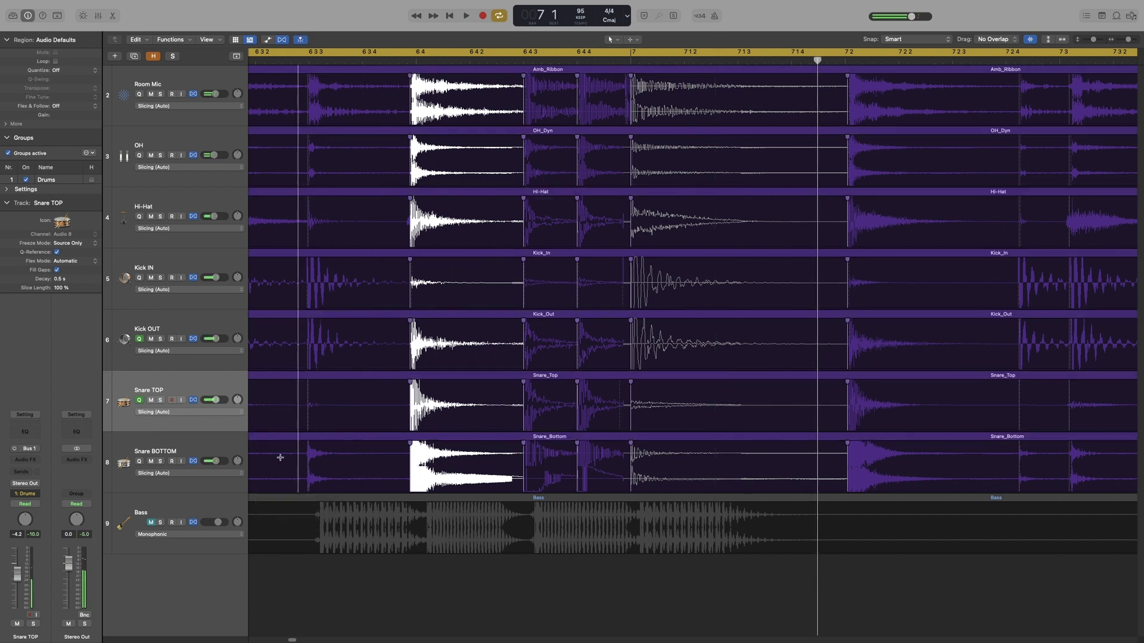
{"action": "scroll", "coordinate": [280, 458], "scroll_direction": "down", "scroll_amount": 5}
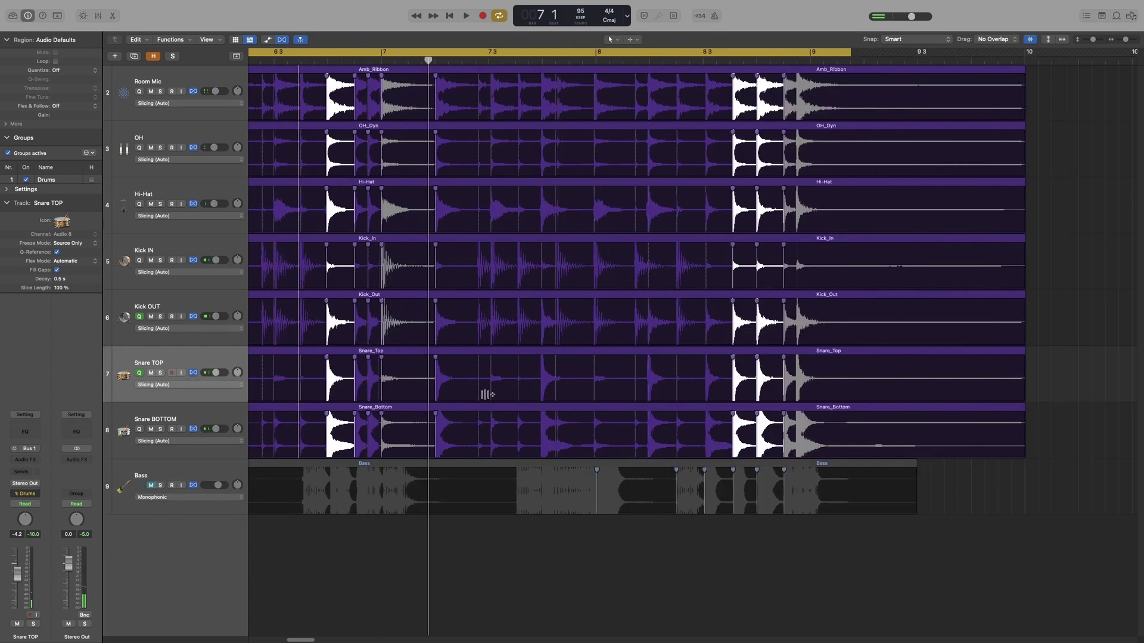
{"action": "scroll", "coordinate": [351, 429], "scroll_direction": "left", "scroll_amount": 3}
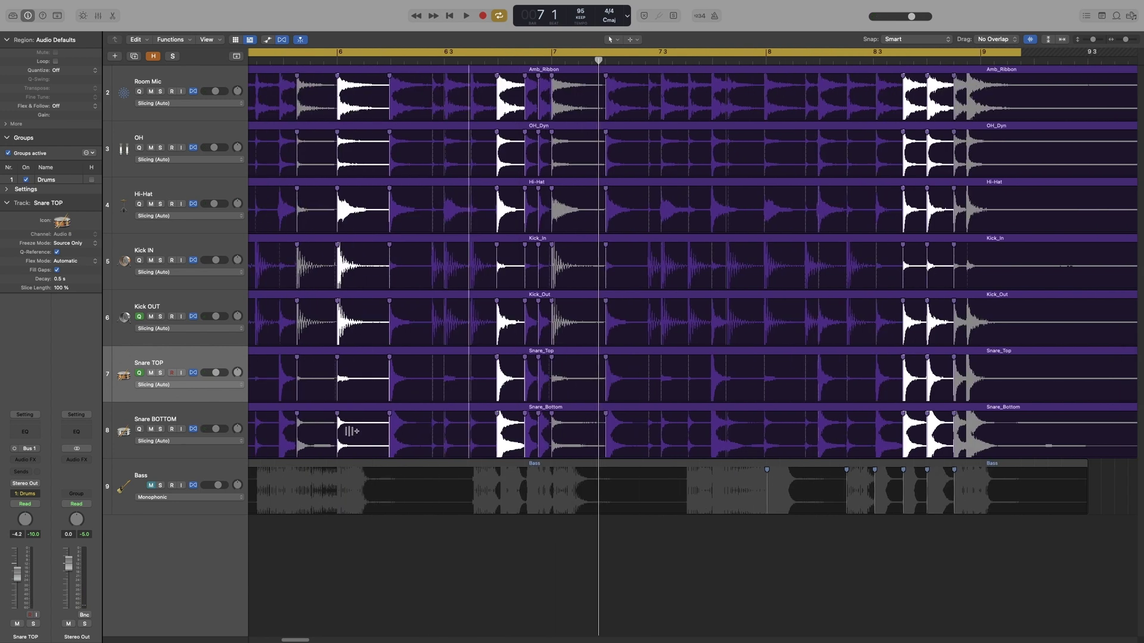
{"action": "scroll", "coordinate": [352, 429], "scroll_direction": "left", "scroll_amount": 3}
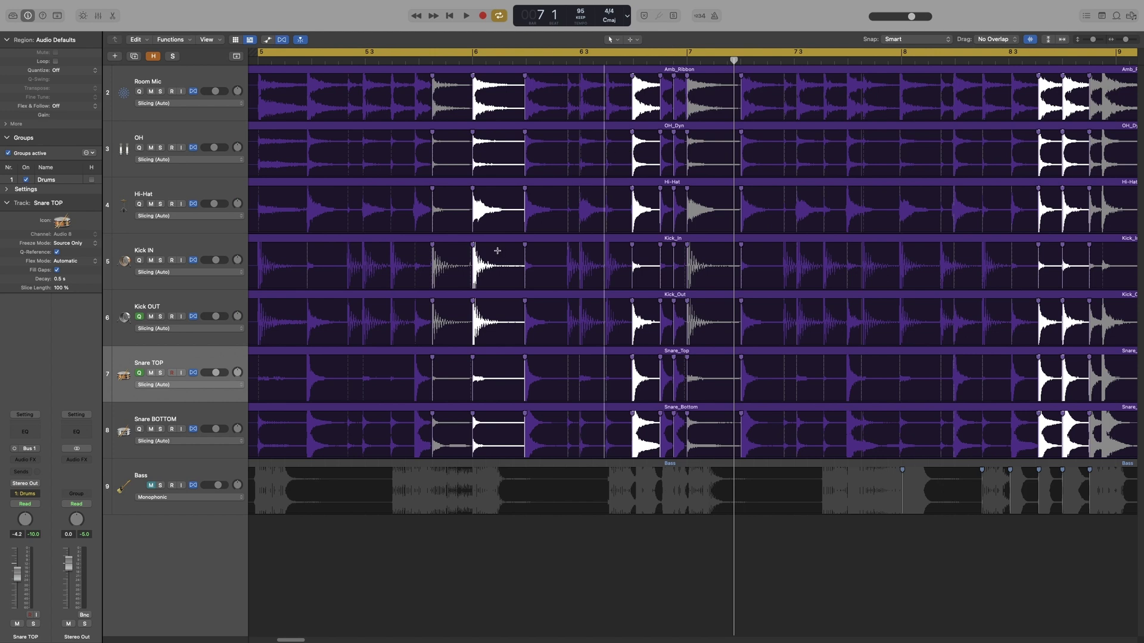
{"action": "key", "text": "super+Left"}
- Solo then unmute the Bass during playback, replaying from bar 5 and stopping at bar 9 1
{"action": "key", "text": "space"}
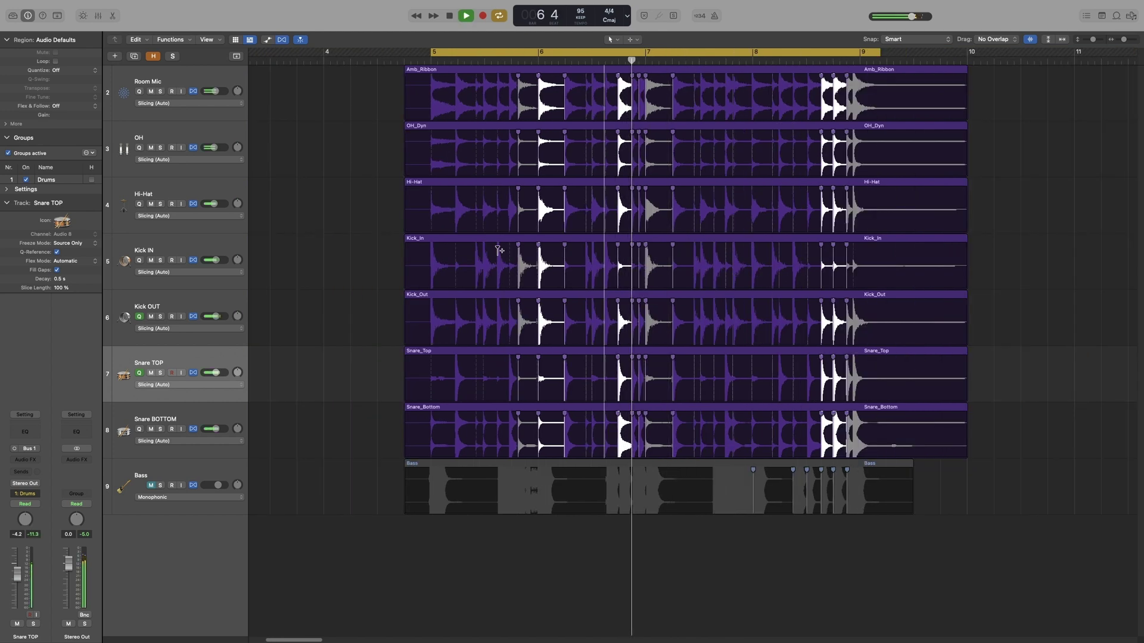
{"action": "left_click", "coordinate": [160, 485]}
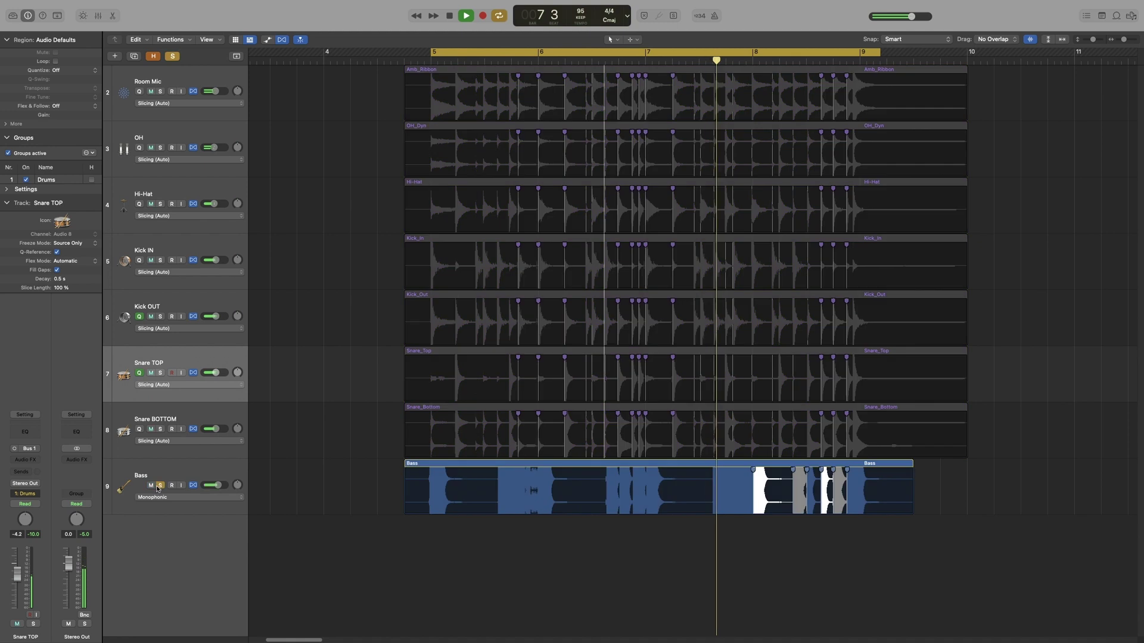
{"action": "left_click", "coordinate": [151, 485]}
{"action": "key", "text": "Return"}
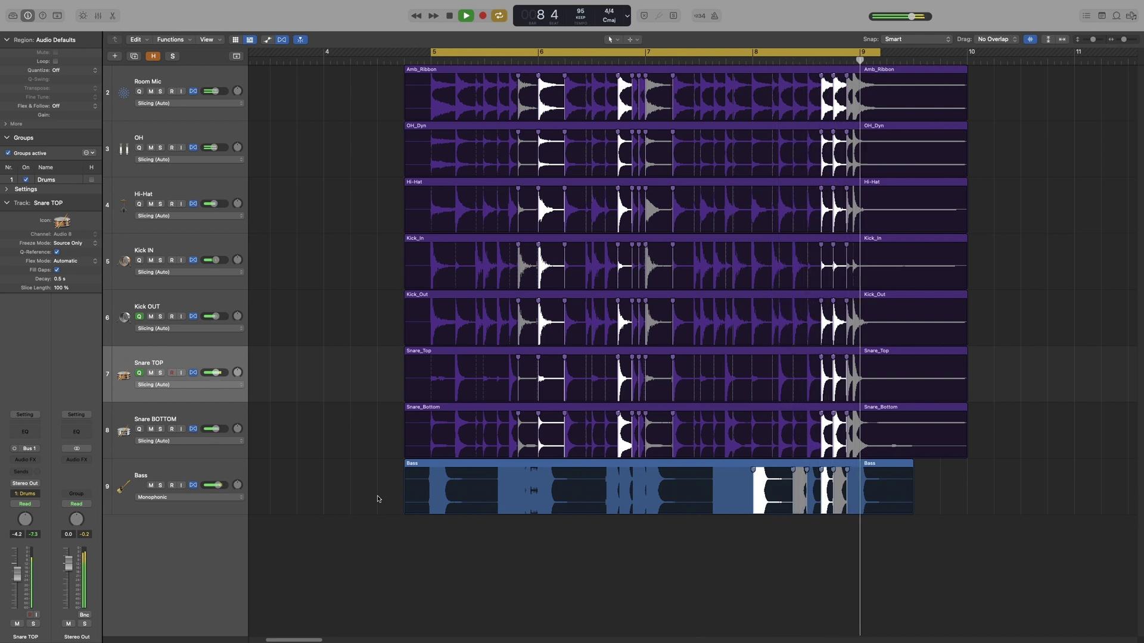
{"action": "key", "text": "space"}
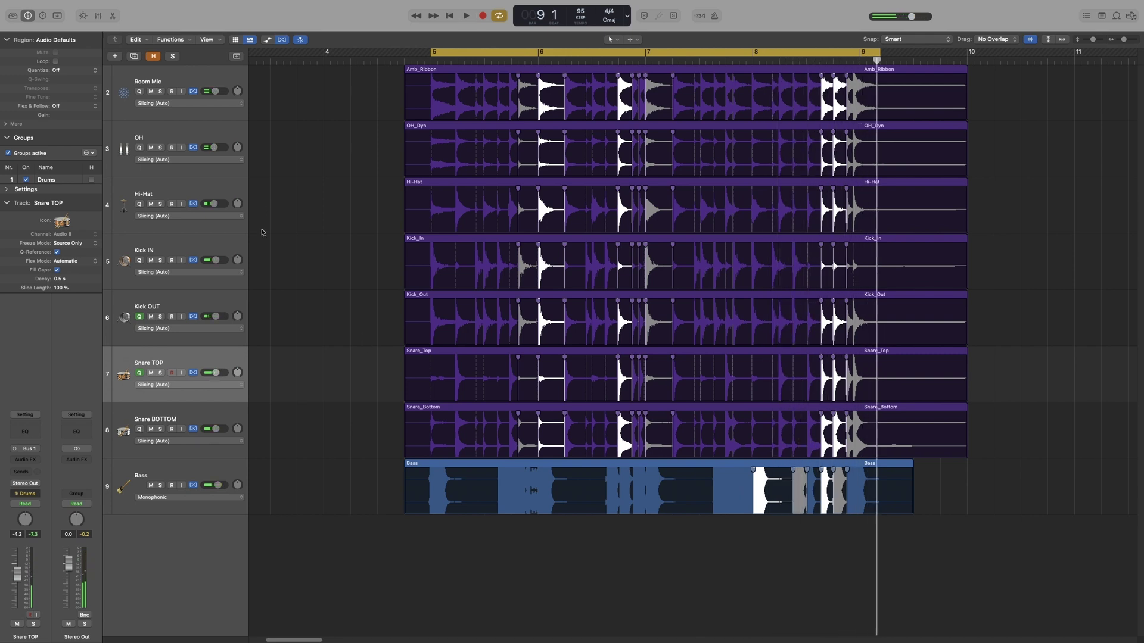
- Apply Reset All Flex Edits to the drum regions and Reset Manual Flex Edits to Amb_Ribbon
{"action": "right_click", "coordinate": [653, 73]}
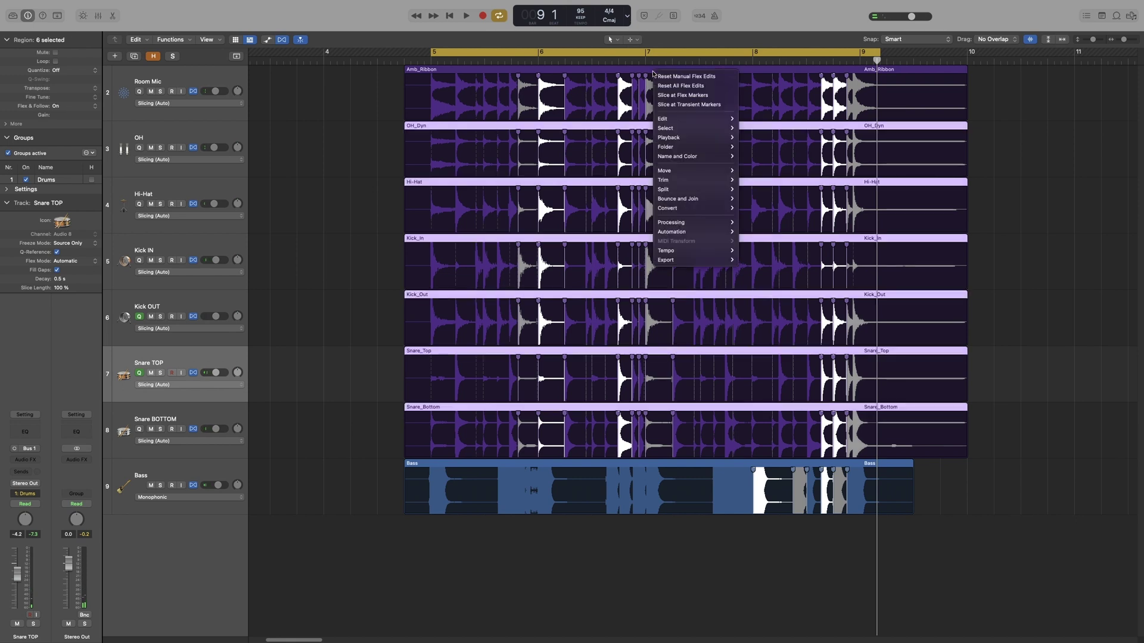
{"action": "left_click", "coordinate": [693, 87]}
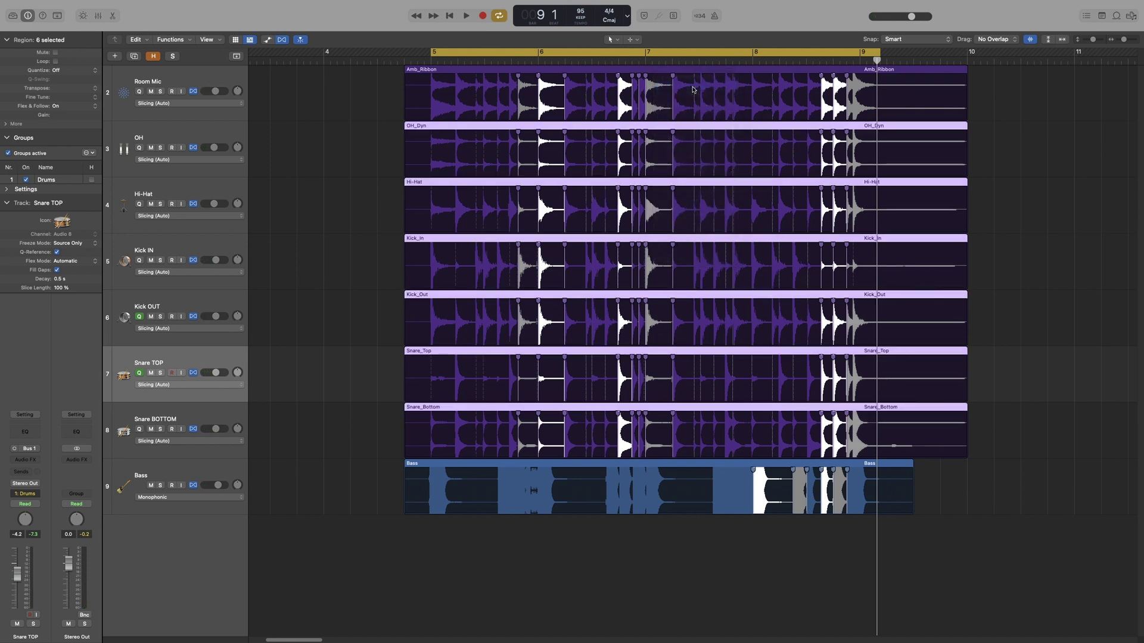
{"action": "right_click", "coordinate": [449, 72]}
{"action": "left_click", "coordinate": [477, 75]}
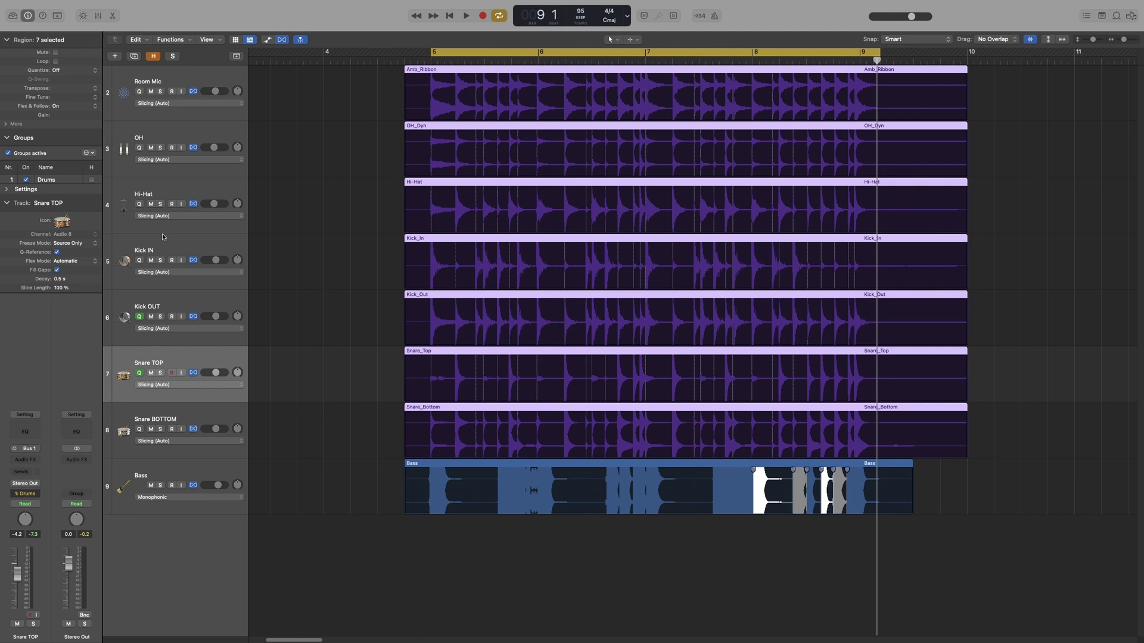
- Switch the current track back and forth between Kick OUT and Snare TOP
{"action": "left_click", "coordinate": [154, 310]}
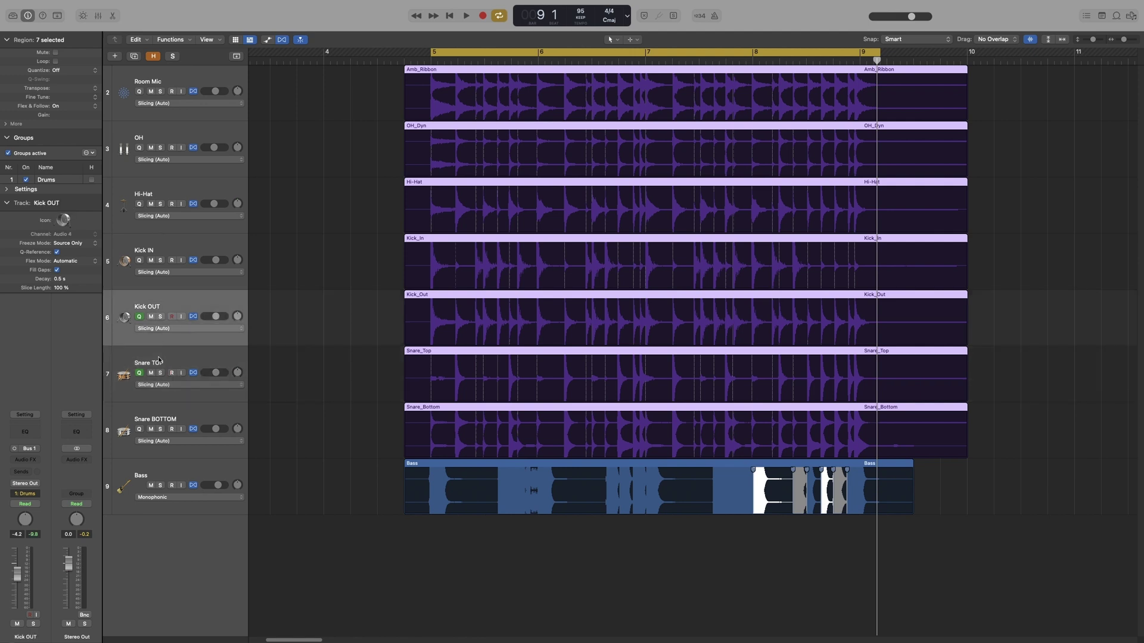
{"action": "left_click", "coordinate": [157, 367]}
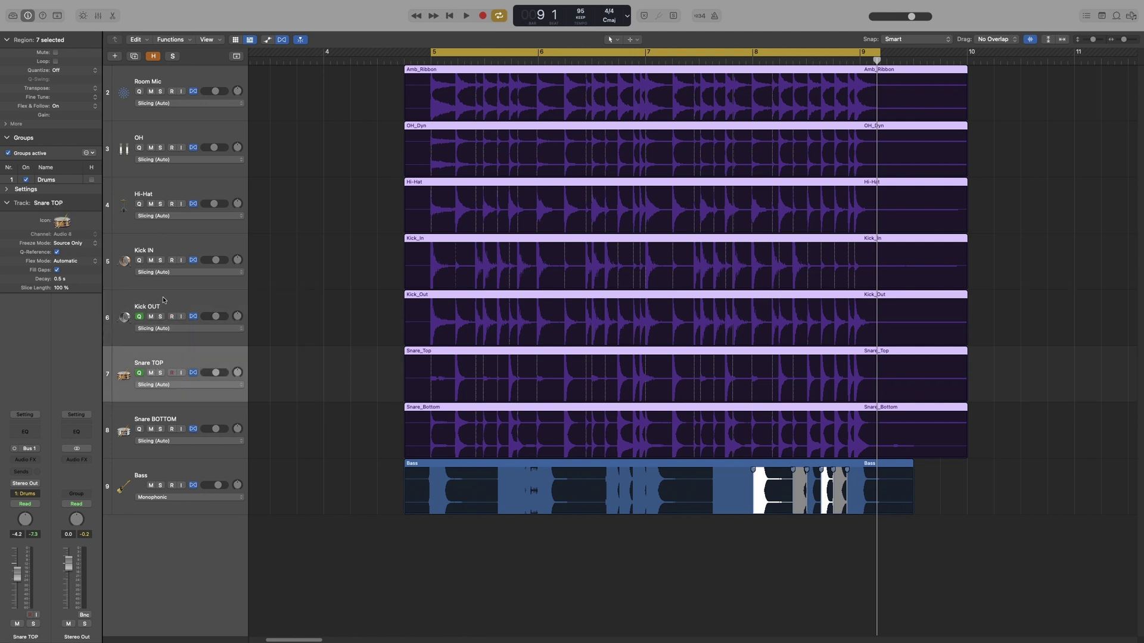
{"action": "left_click", "coordinate": [163, 303]}
{"action": "left_click", "coordinate": [172, 358]}
{"action": "left_click", "coordinate": [145, 301]}
{"action": "left_click", "coordinate": [173, 360]}
- Set the drum regions' Quantize from Off to 1/16 Note and audition them from bar 5
{"action": "left_click", "coordinate": [56, 72]}
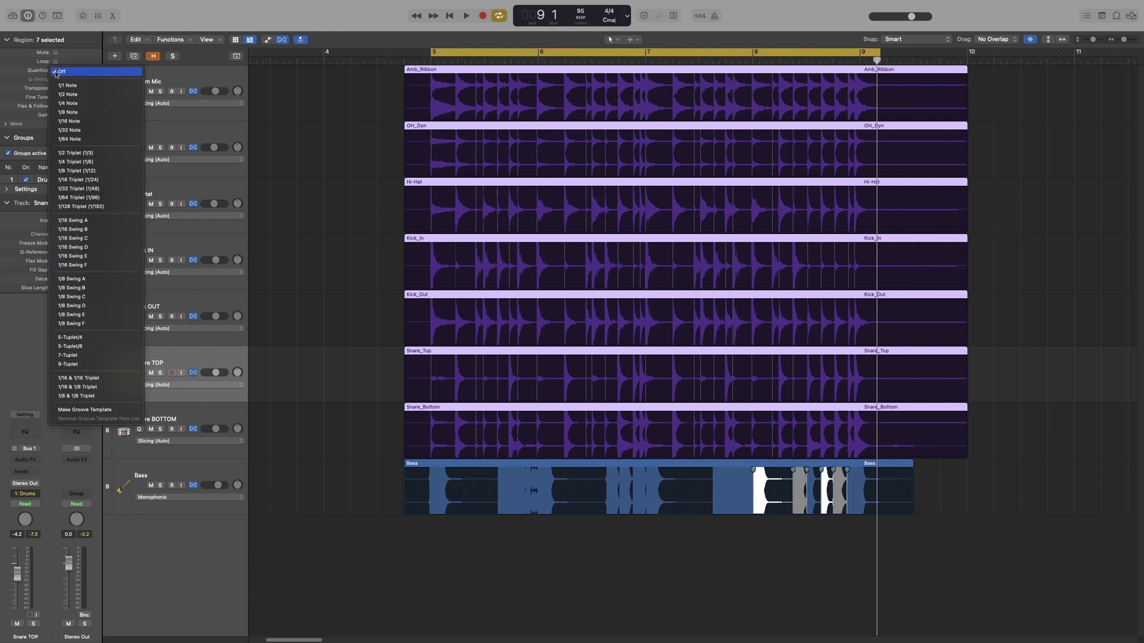
{"action": "left_click", "coordinate": [108, 123]}
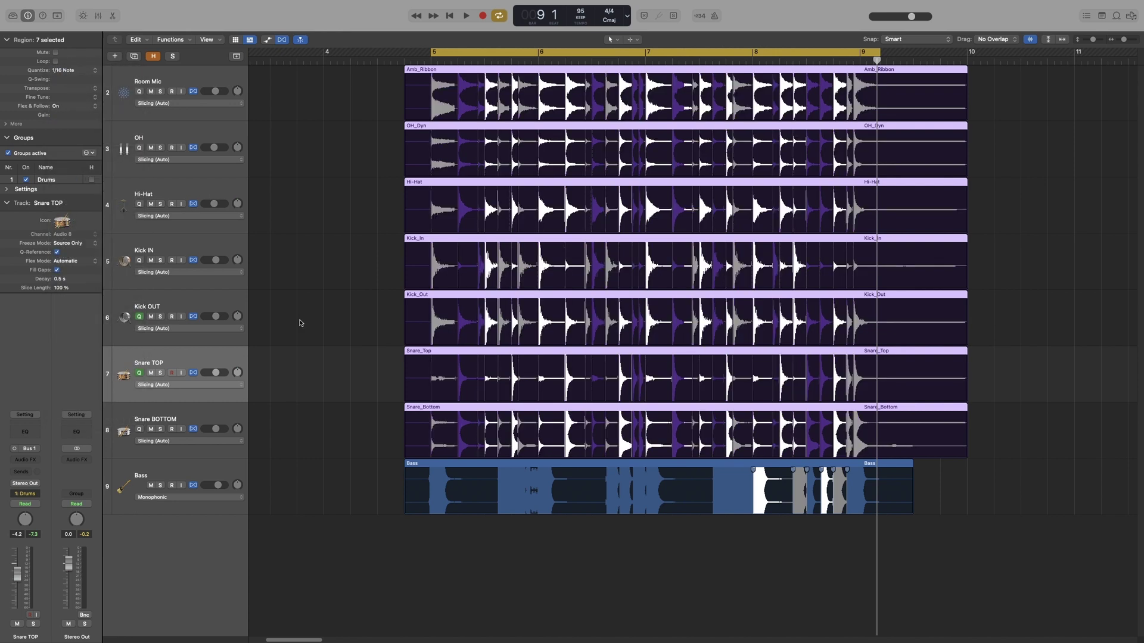
{"action": "key", "text": "space"}
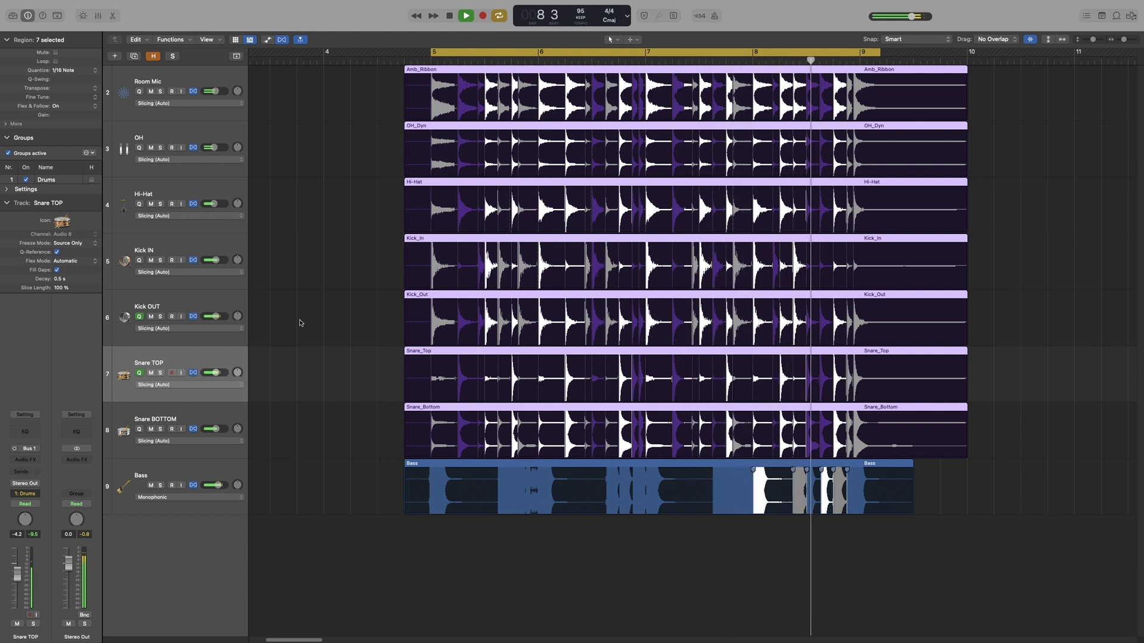
{"action": "key", "text": "space"}
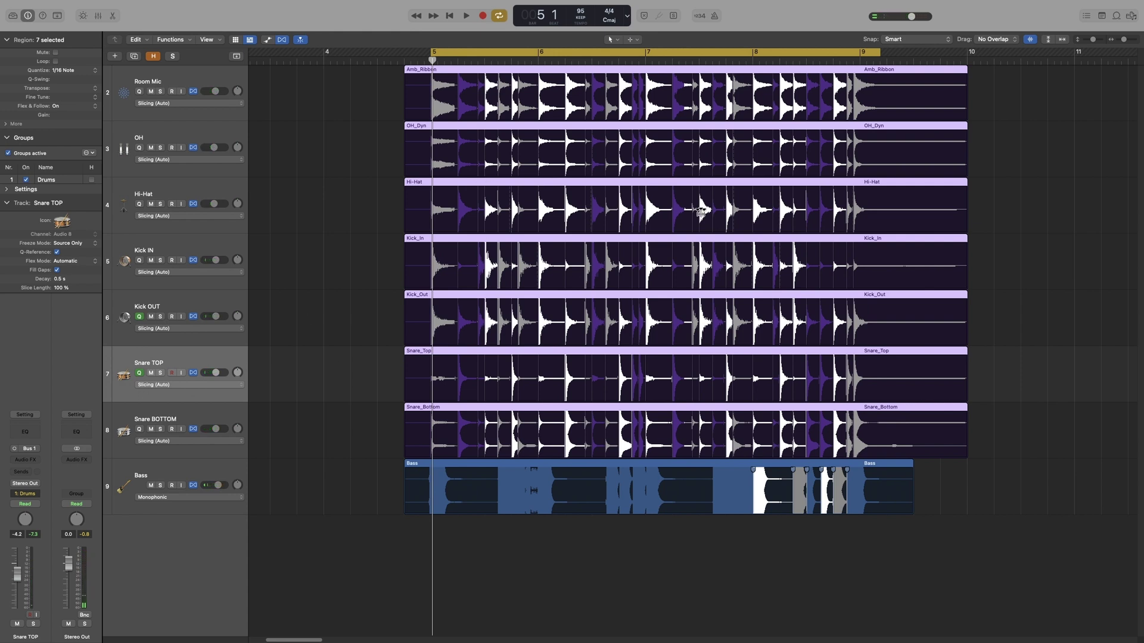
{"action": "key", "text": "space"}
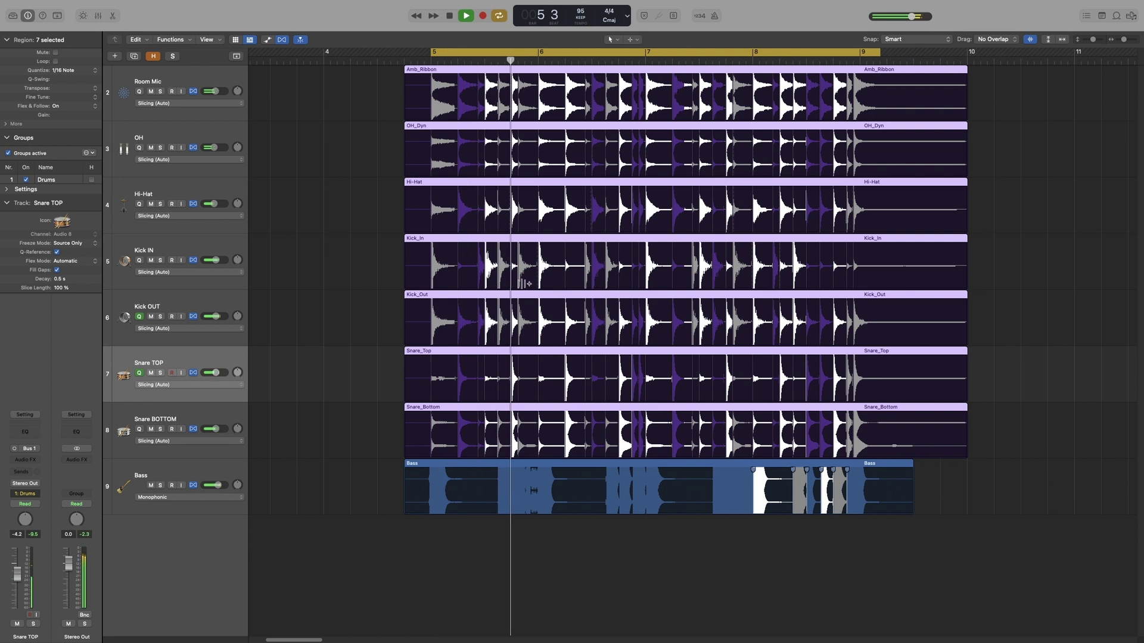
- Move the playhead to bar 5 beat 3, zoom in, and play from there
{"action": "key", "text": "space"}
{"action": "left_click", "coordinate": [499, 61]}
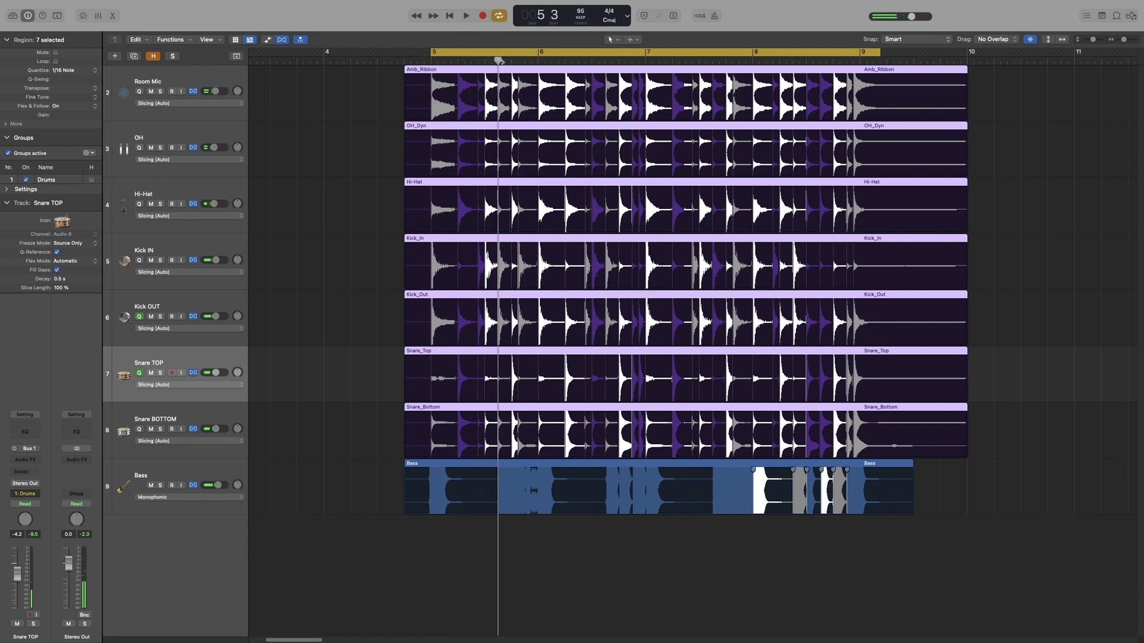
{"action": "key", "text": "super+Right"}
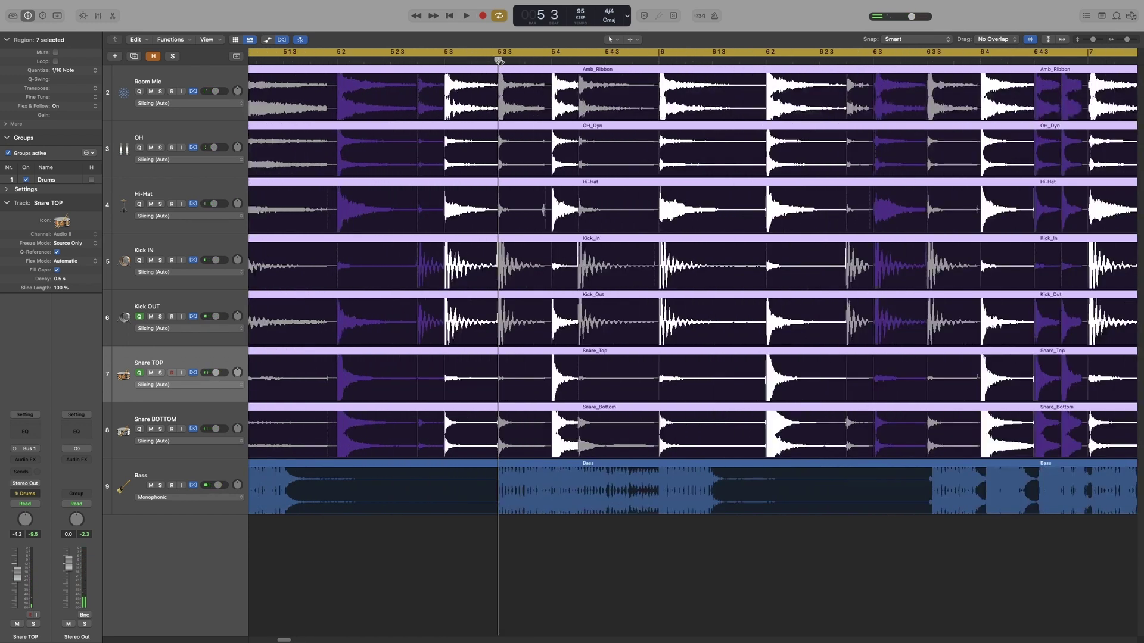
{"action": "left_click", "coordinate": [476, 158], "text": "super"}
{"action": "key", "text": "space"}
{"action": "key", "text": "space"}
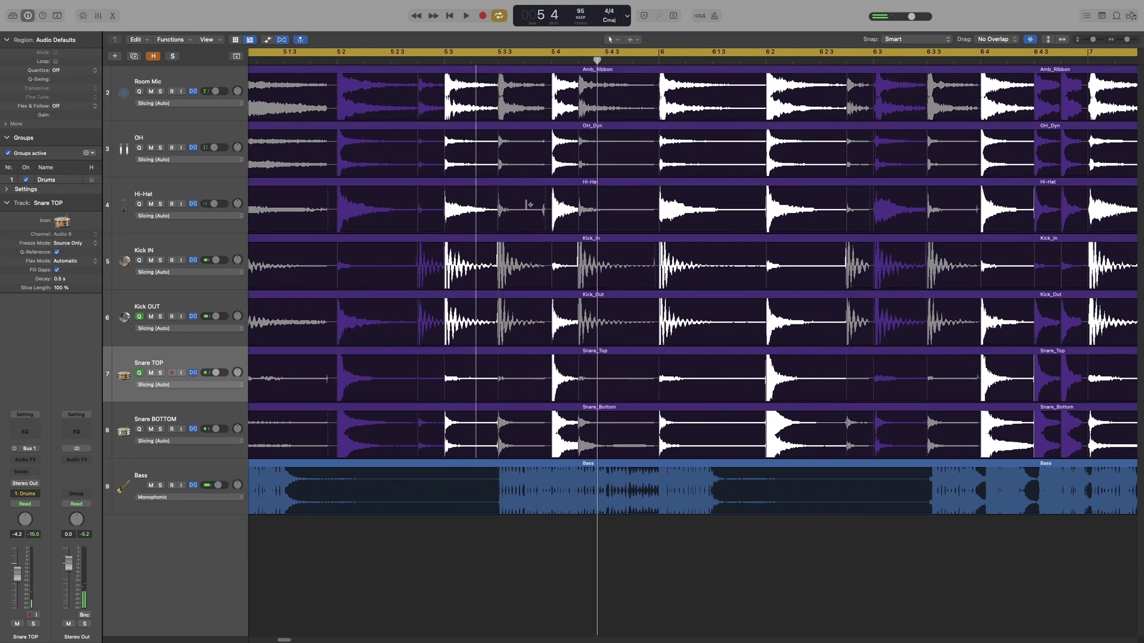
- Add a flex marker on the stray hi-hat hit before 5 4 and drag it later onto the grid
{"action": "key", "text": "super+Right"}
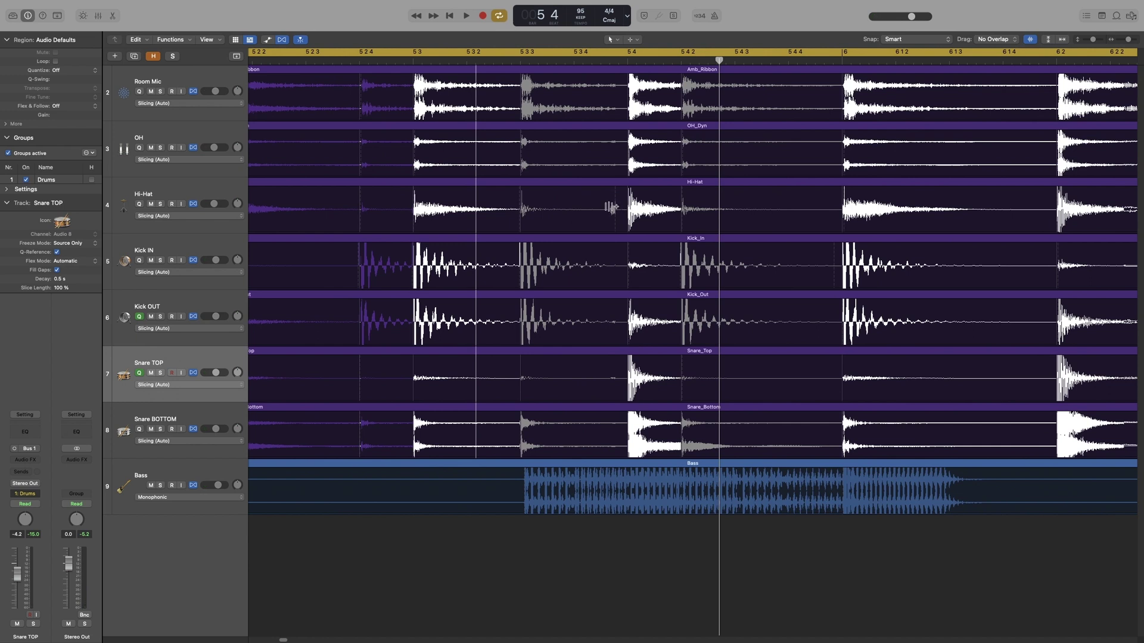
{"action": "left_click", "coordinate": [611, 202]}
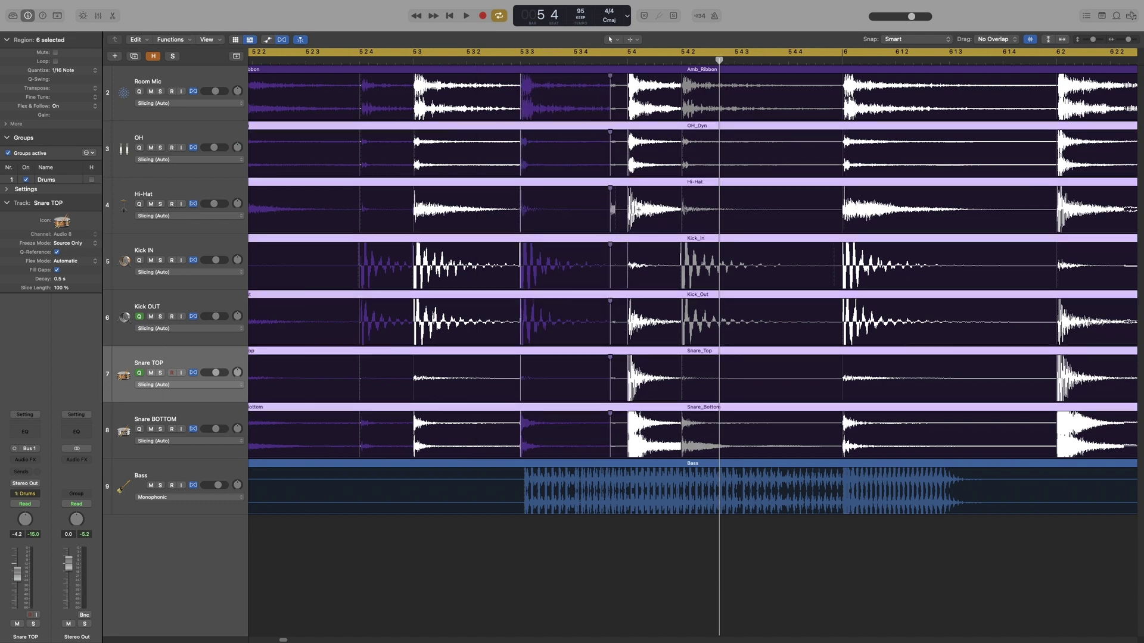
{"action": "left_click_drag", "start_coordinate": [610, 189], "coordinate": [622, 191]}
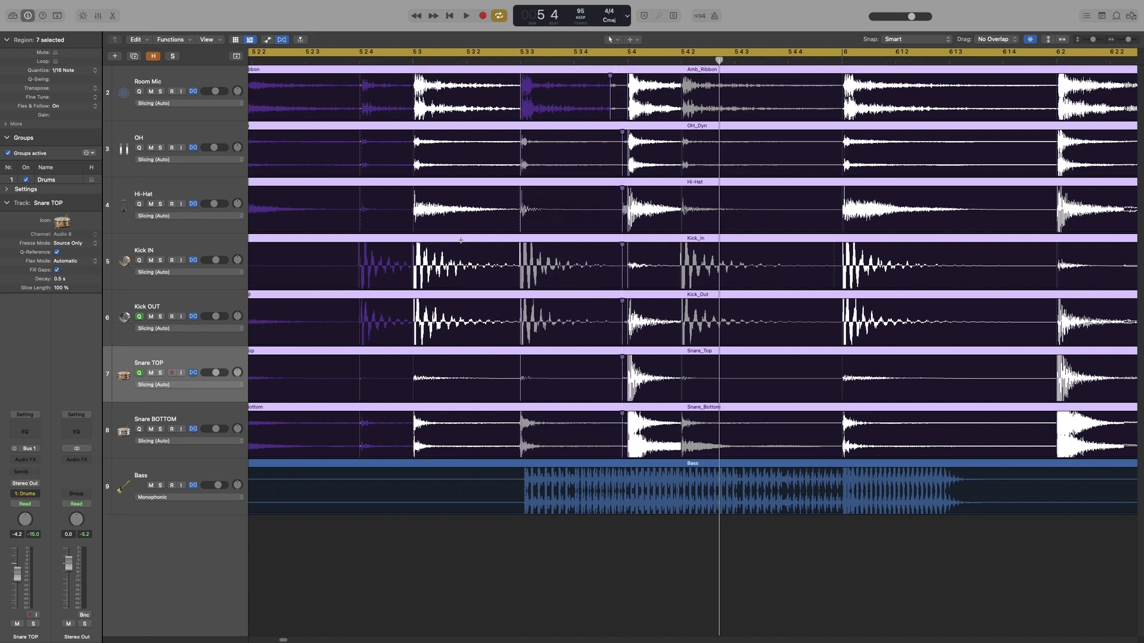
{"action": "key", "text": "super+Left"}
- Play the quantized drums from a marked start point to check the hi-hat fix
{"action": "left_click", "coordinate": [549, 205]}
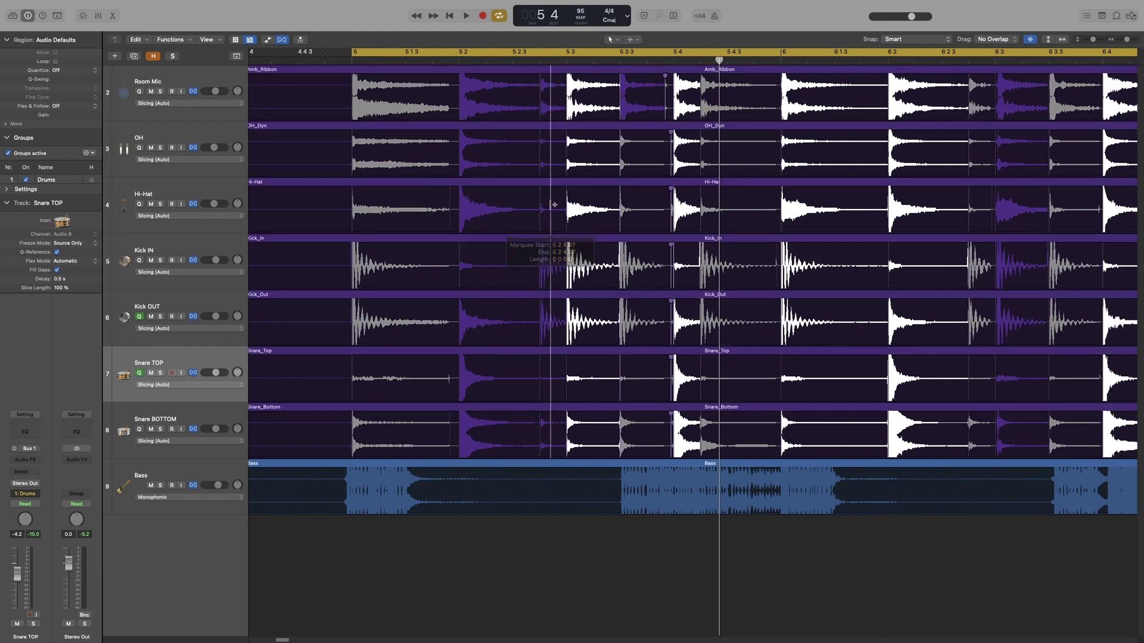
{"action": "key", "text": "space"}
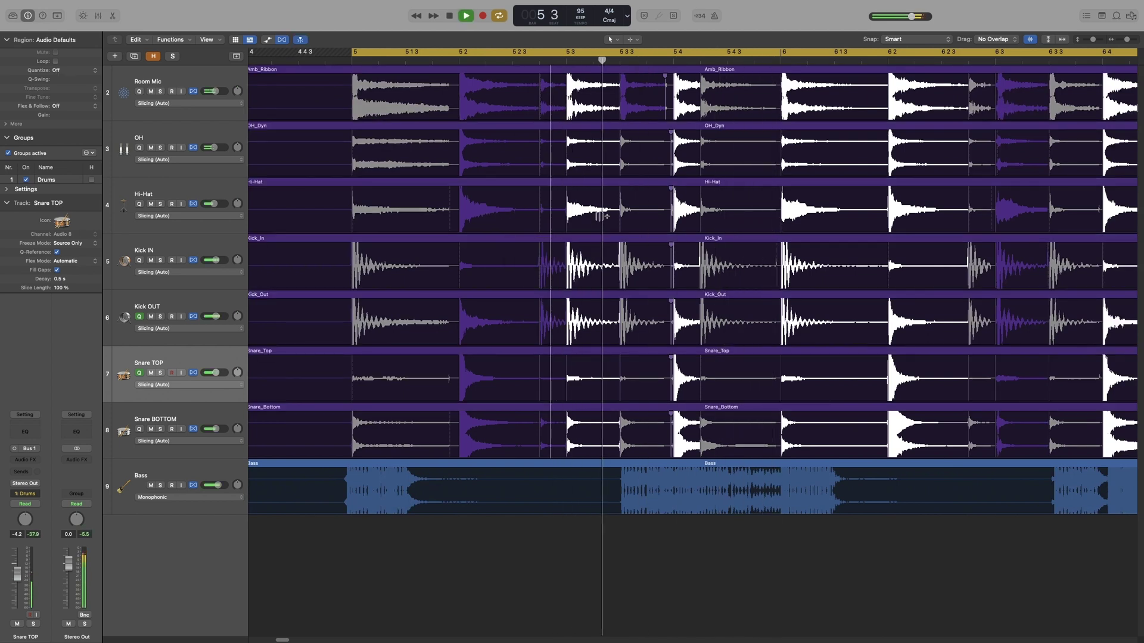
{"action": "key", "text": "space"}
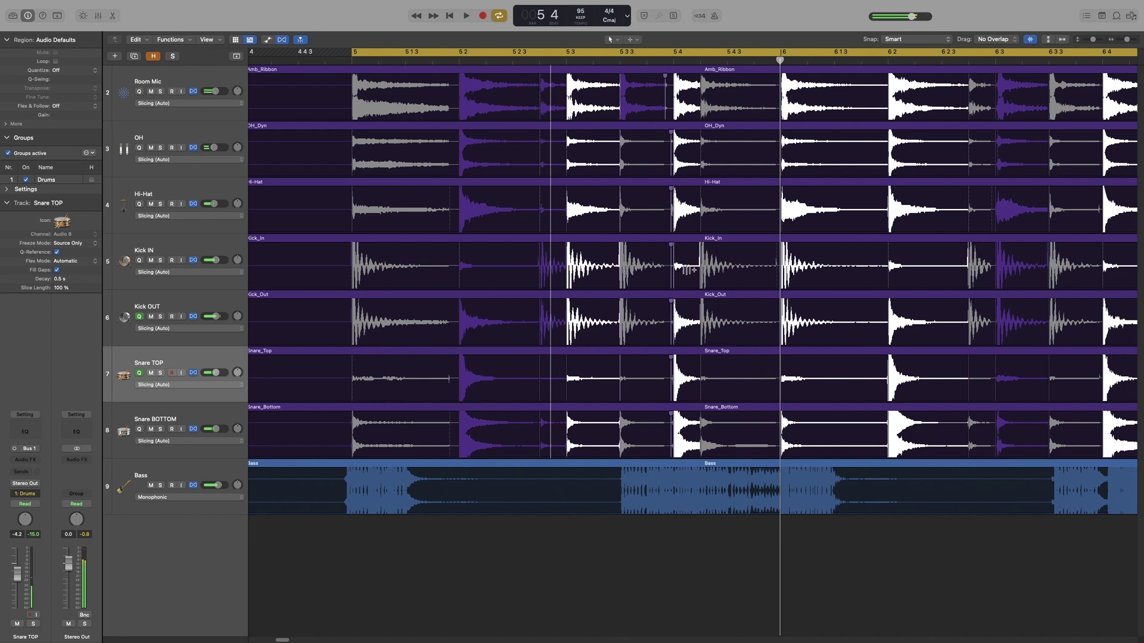
{"action": "left_click", "coordinate": [665, 70]}
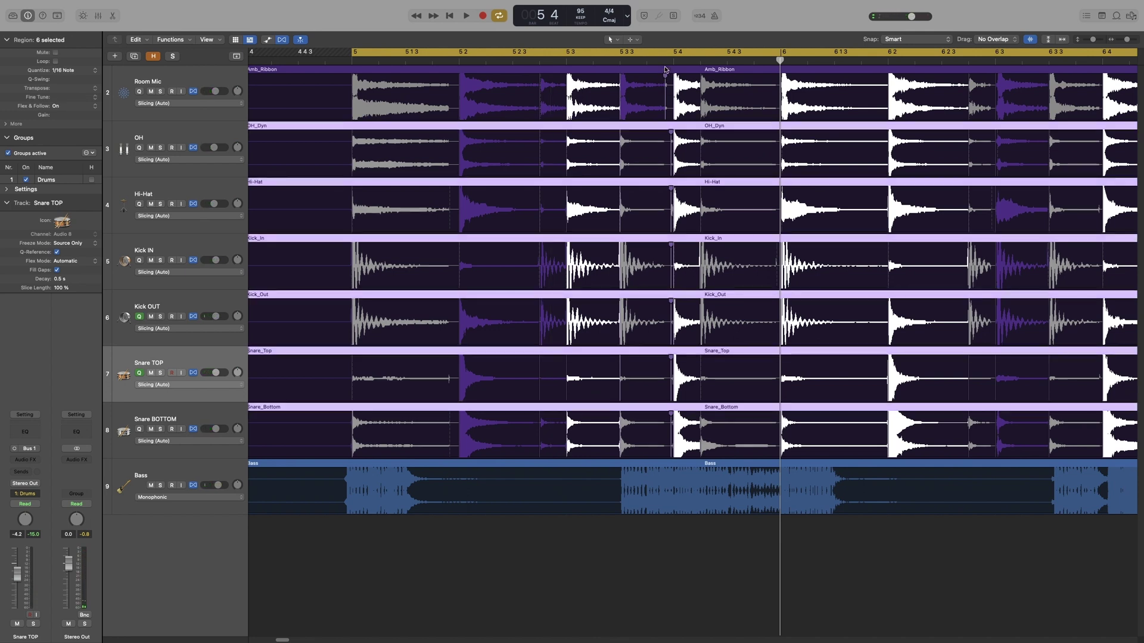
{"action": "left_click", "coordinate": [665, 72]}
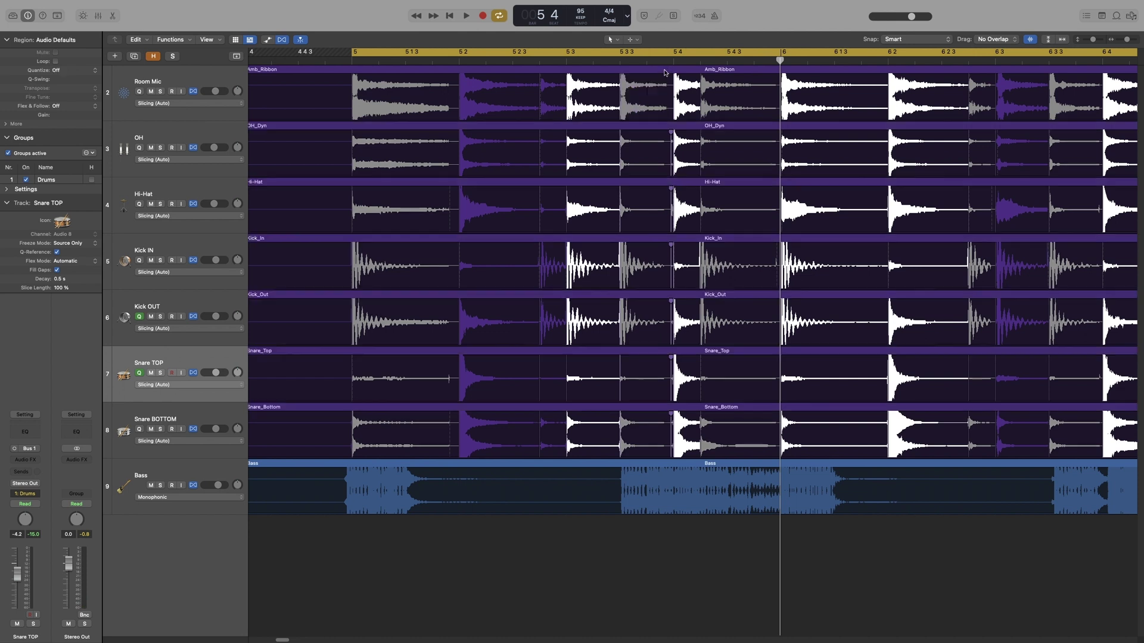
- Audition the drums from bar 5 beat 2, then zoom the Tracks area out horizontally
{"action": "left_click", "coordinate": [496, 204]}
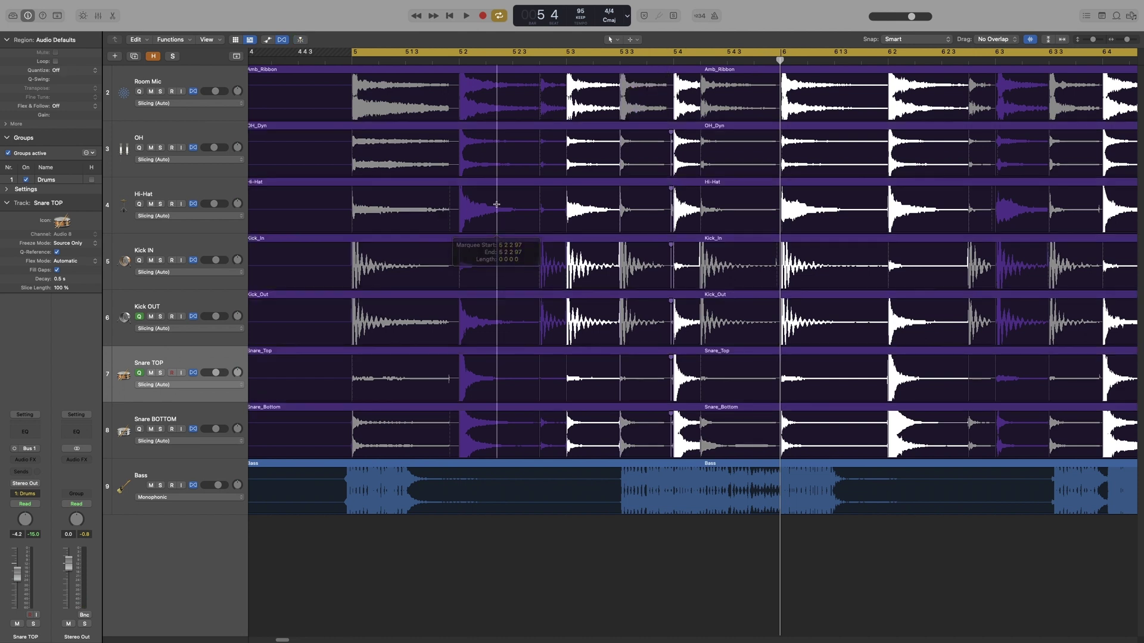
{"action": "key", "text": "space"}
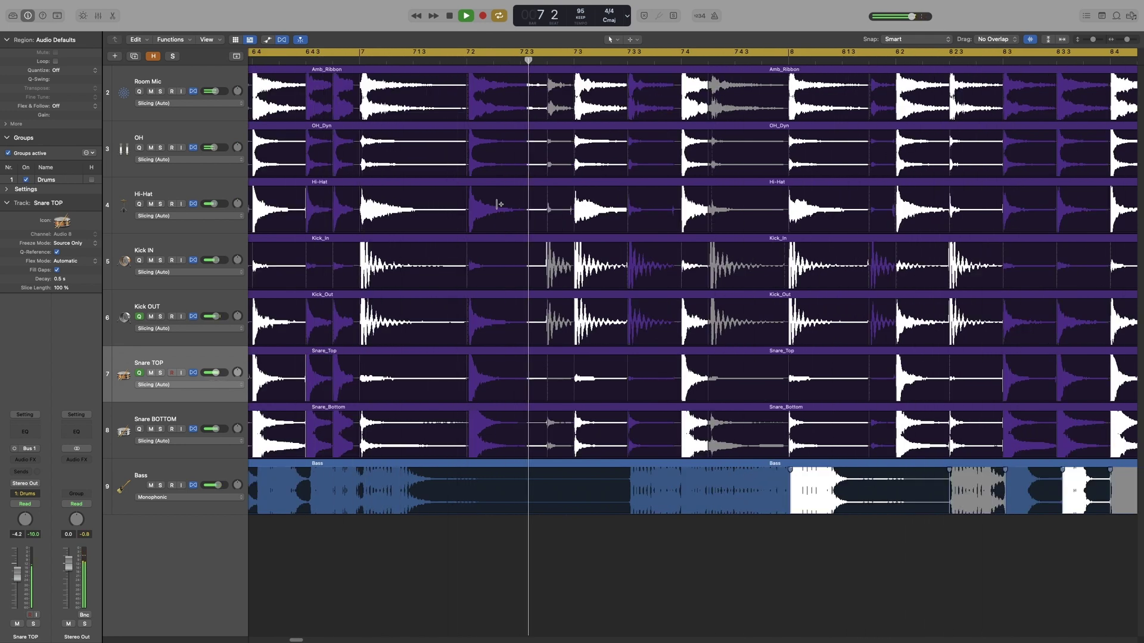
{"action": "key", "text": "space"}
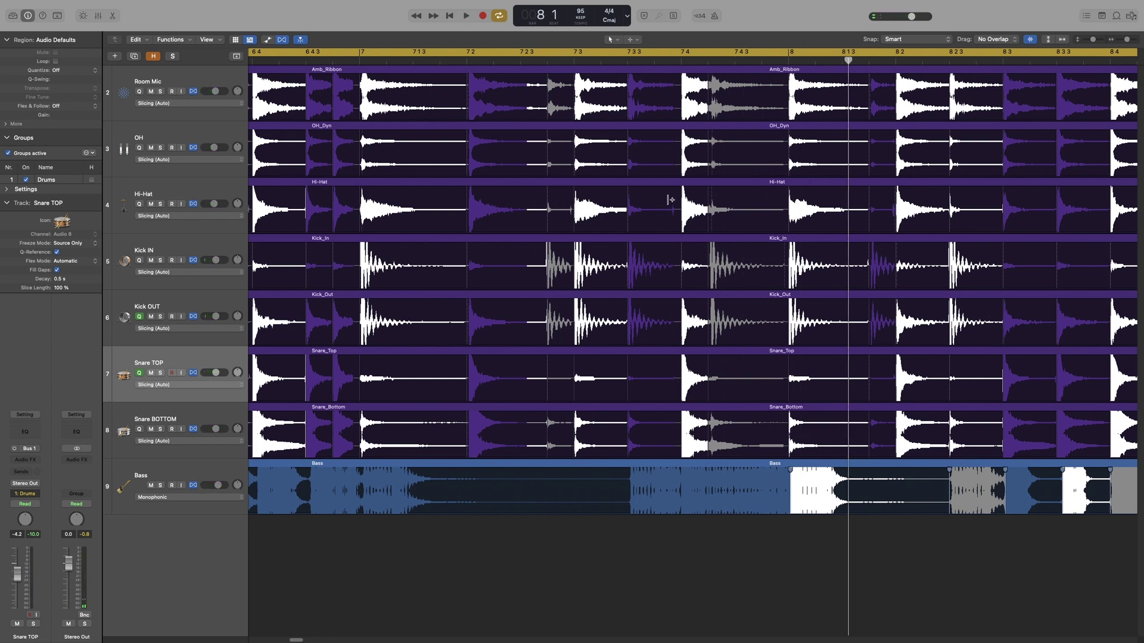
{"action": "scroll", "coordinate": [596, 238], "scroll_direction": "left", "scroll_amount": 1}
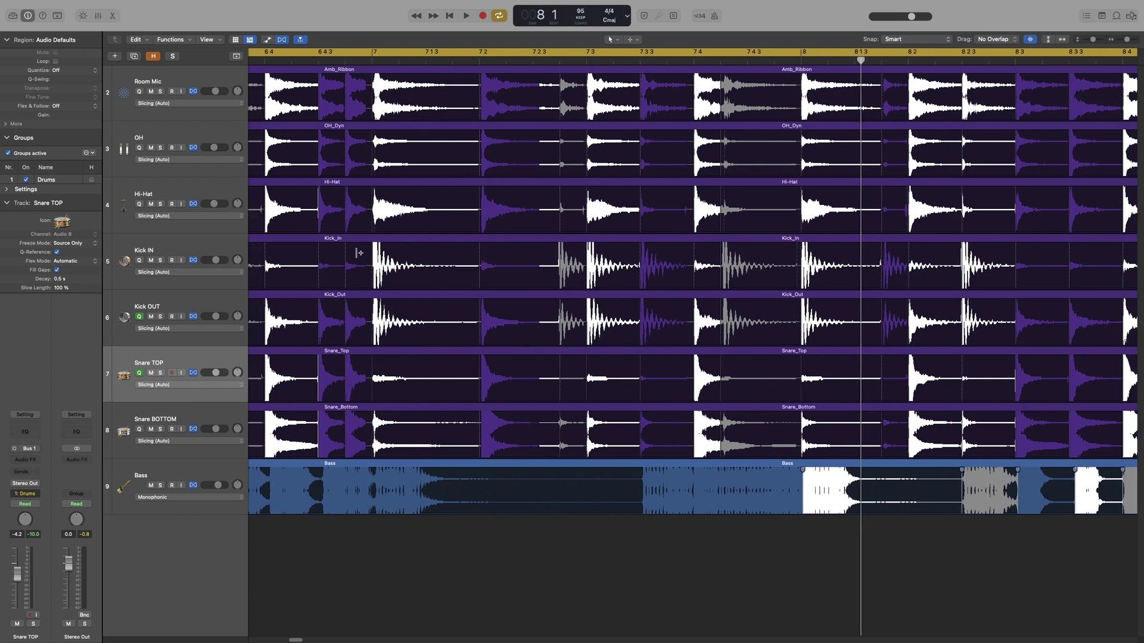
{"action": "key", "text": "super+Left"}
- Fit the drum regions in view, enable the metronome with K, and play bars 5–9 against the click
{"action": "key", "text": "super+Up"}
{"action": "key", "text": "super+Left"}
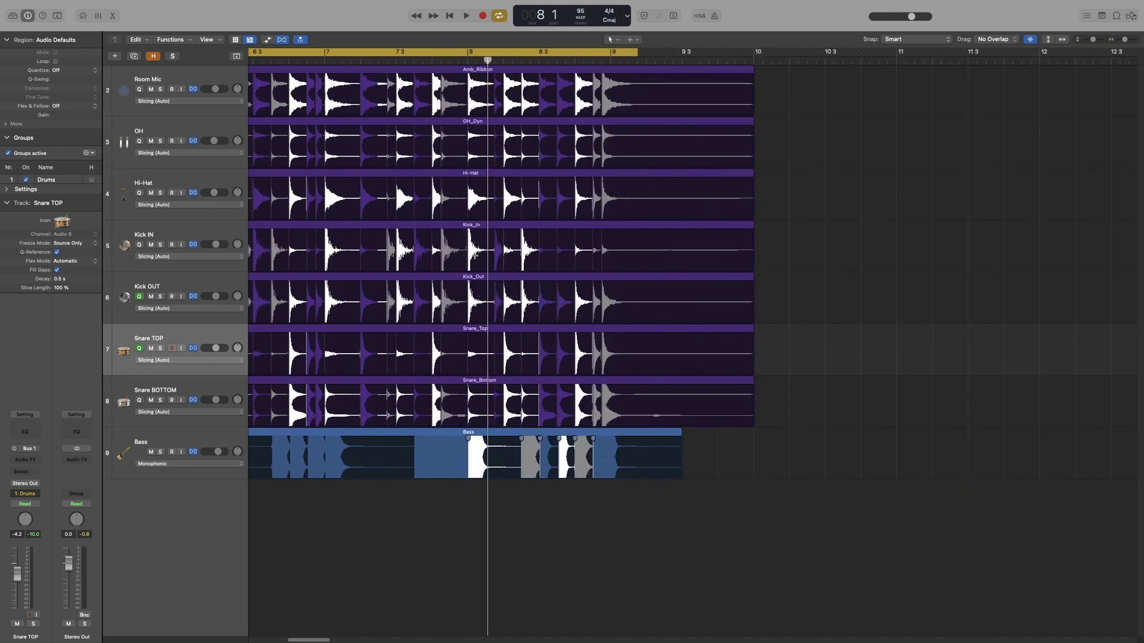
{"action": "key", "text": "super+Right"}
{"action": "scroll", "coordinate": [380, 535], "scroll_direction": "left", "scroll_amount": 3}
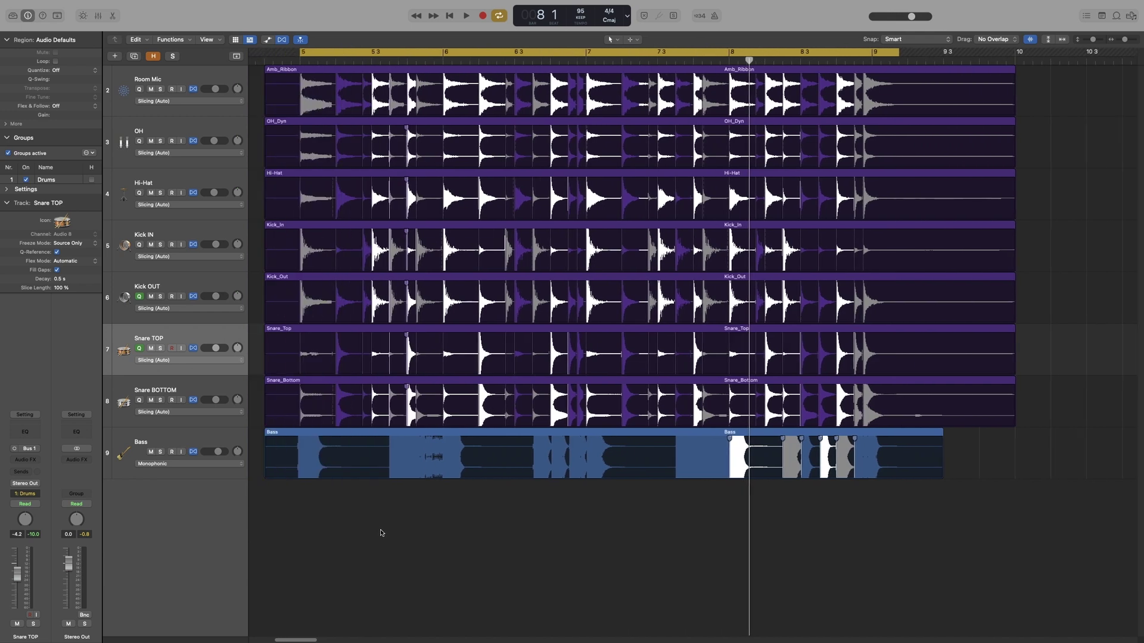
{"action": "key", "text": "k"}
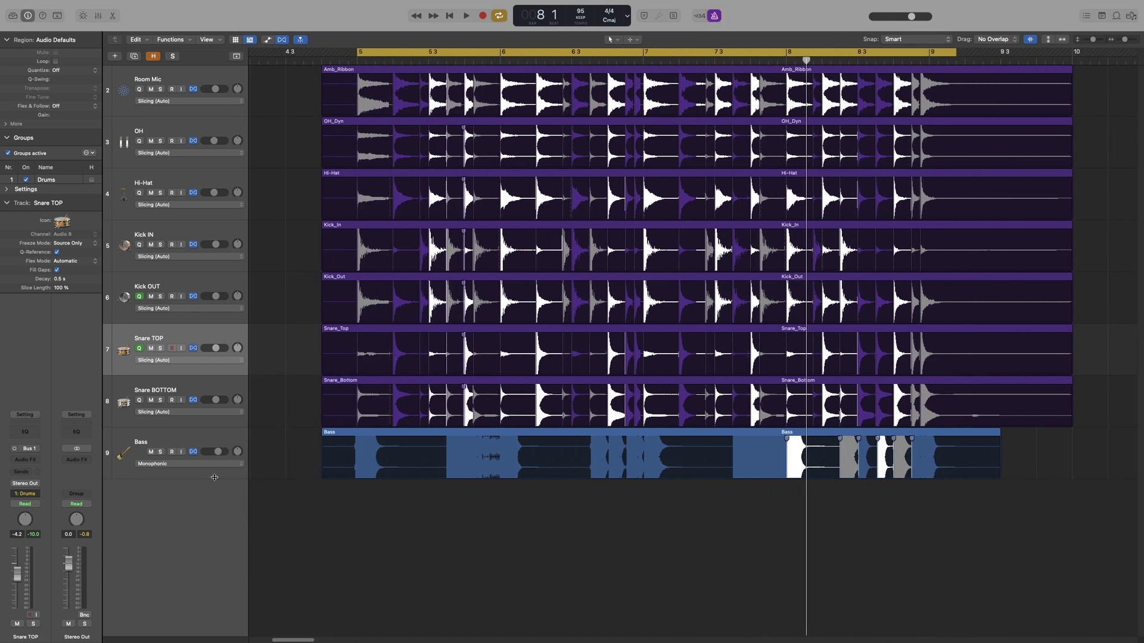
{"action": "key", "text": "space"}
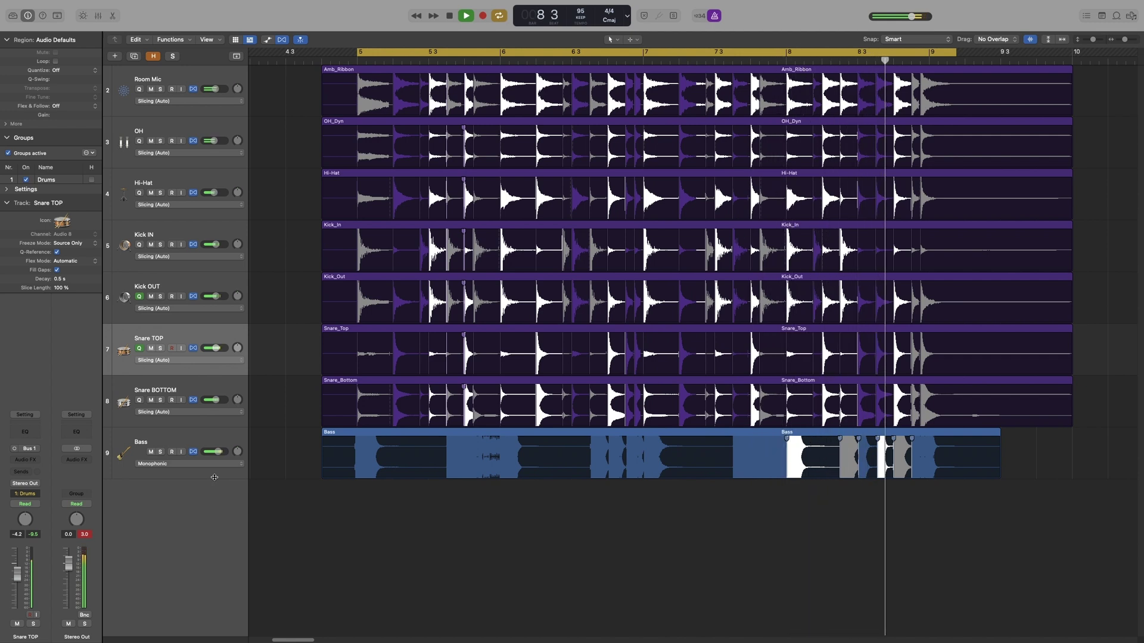
{"action": "key", "text": "space"}
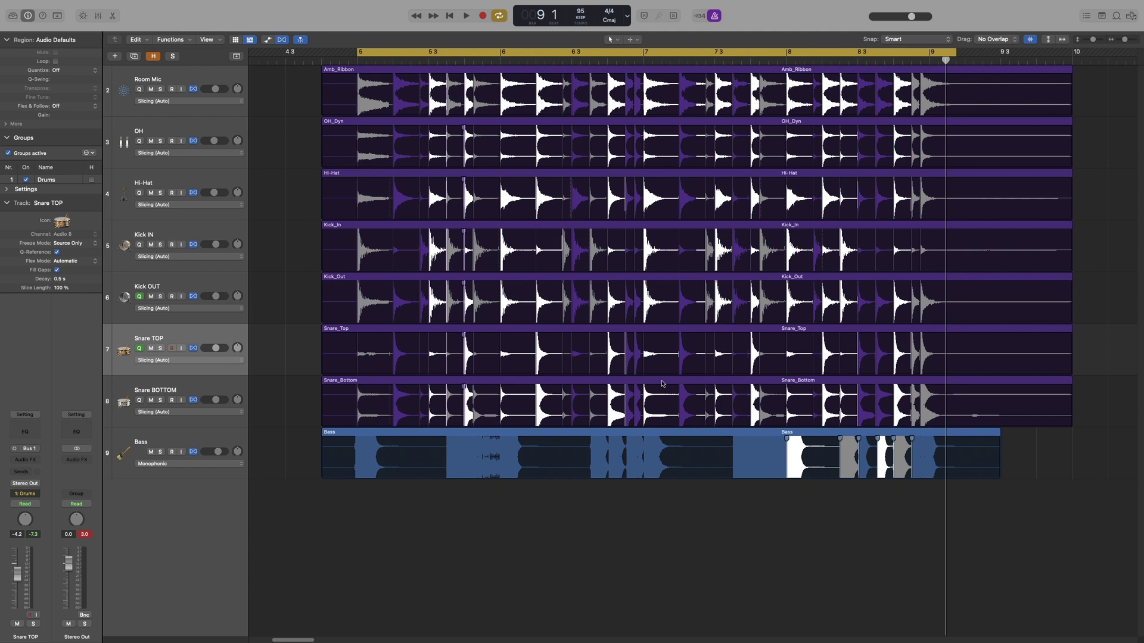
{"action": "scroll", "coordinate": [422, 572], "scroll_direction": "down", "scroll_amount": 5}
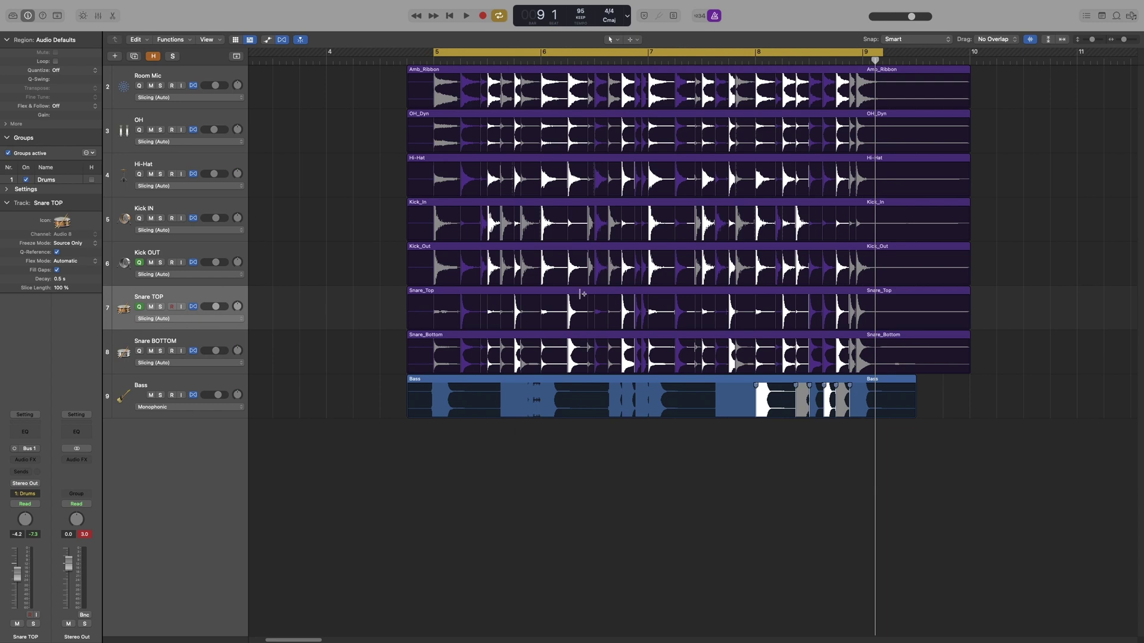
- Apply Slice at Transient Markers to the seven grouped drum regions and inspect the numbered slices
{"action": "right_click", "coordinate": [579, 250]}
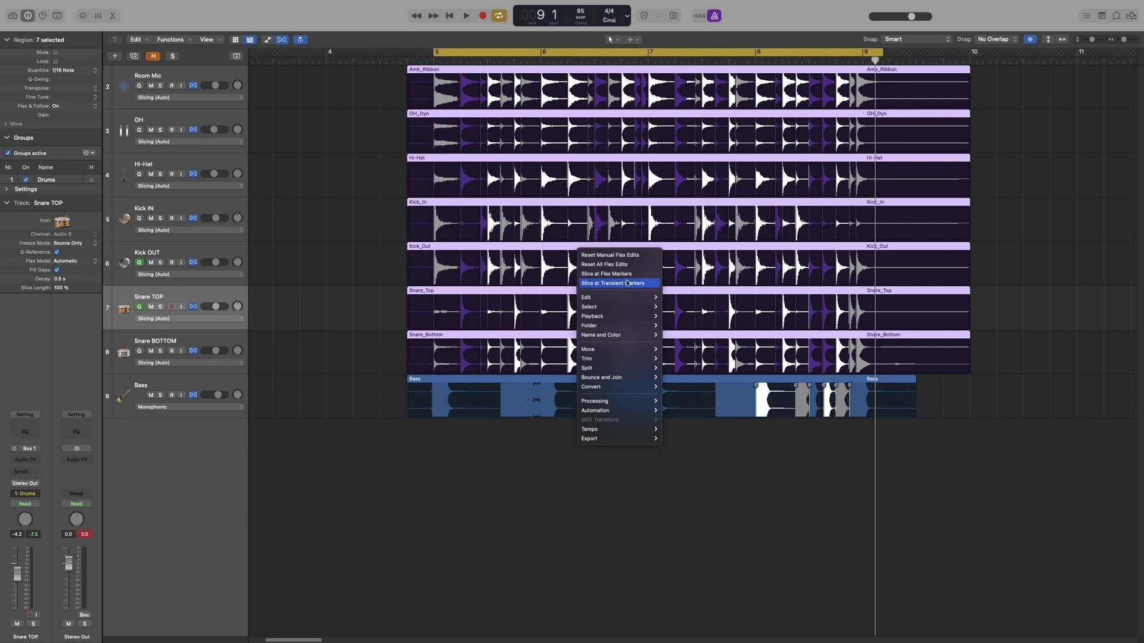
{"action": "left_click", "coordinate": [604, 285]}
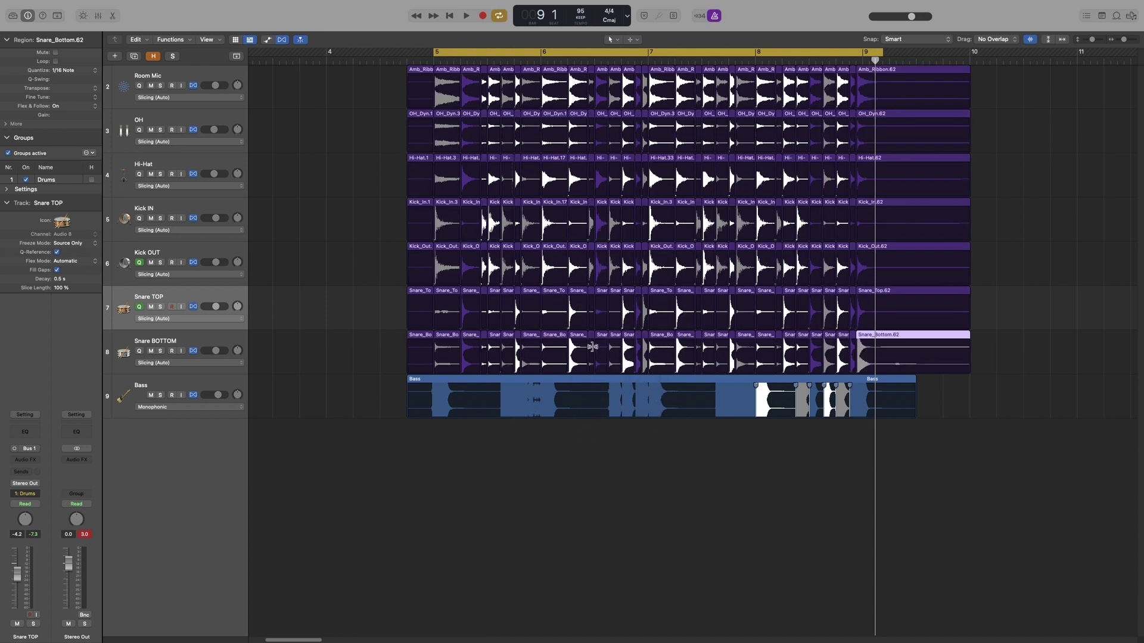
{"action": "scroll", "coordinate": [592, 347], "scroll_direction": "up", "scroll_amount": 5}
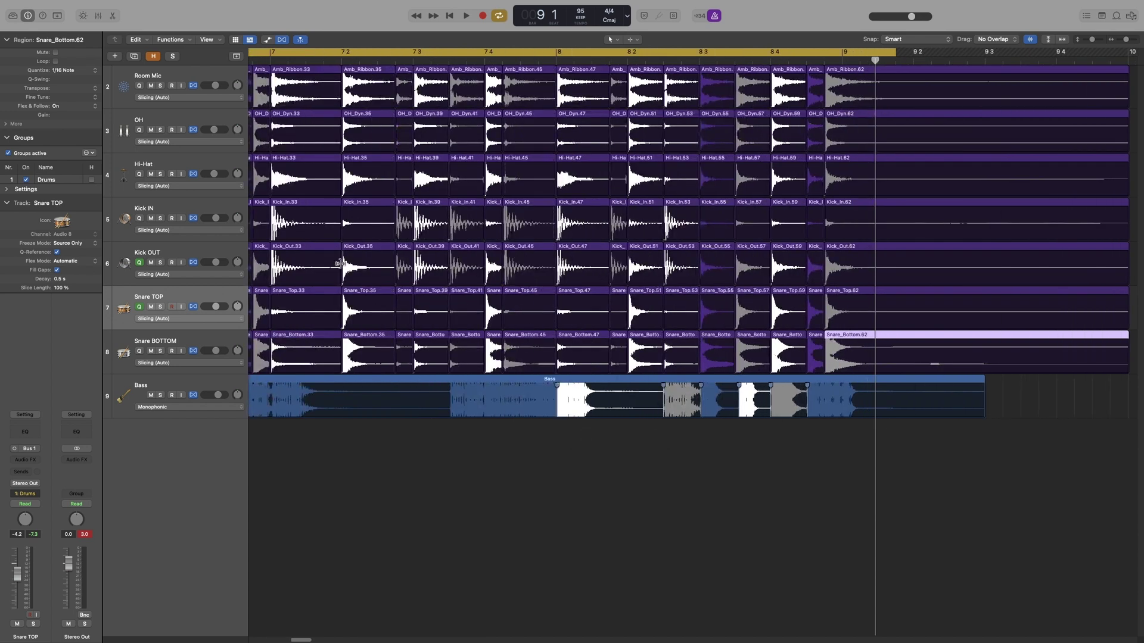
{"action": "scroll", "coordinate": [385, 261], "scroll_direction": "left", "scroll_amount": 3}
{"action": "scroll", "coordinate": [385, 262], "scroll_direction": "left", "scroll_amount": 3}
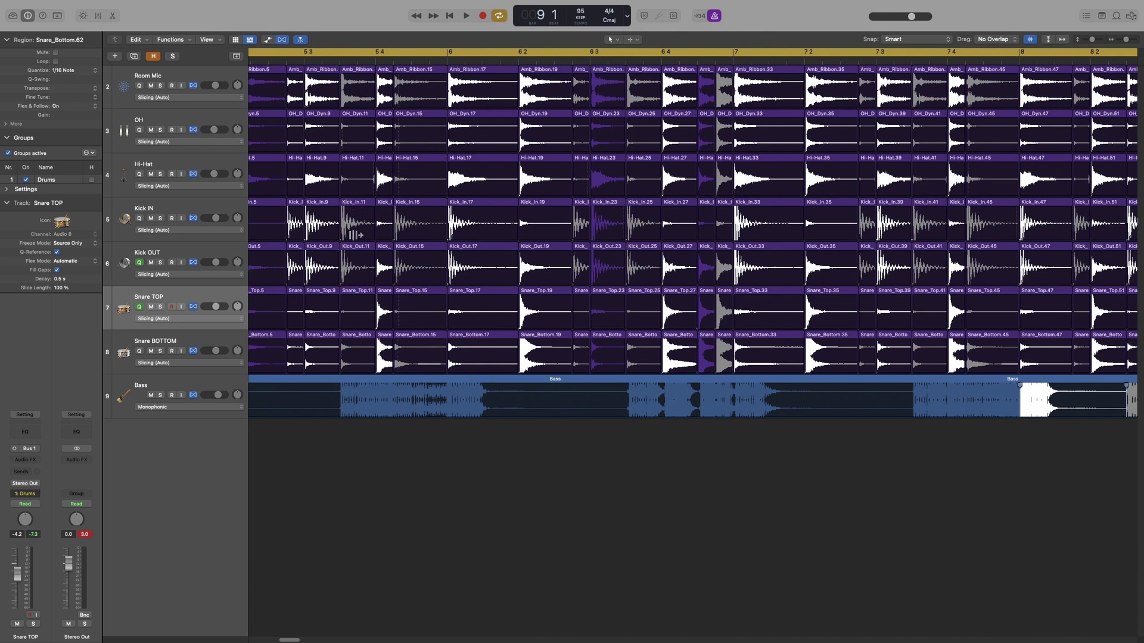
{"action": "scroll", "coordinate": [324, 255], "scroll_direction": "left", "scroll_amount": 3}
{"action": "scroll", "coordinate": [324, 255], "scroll_direction": "right", "scroll_amount": 3}
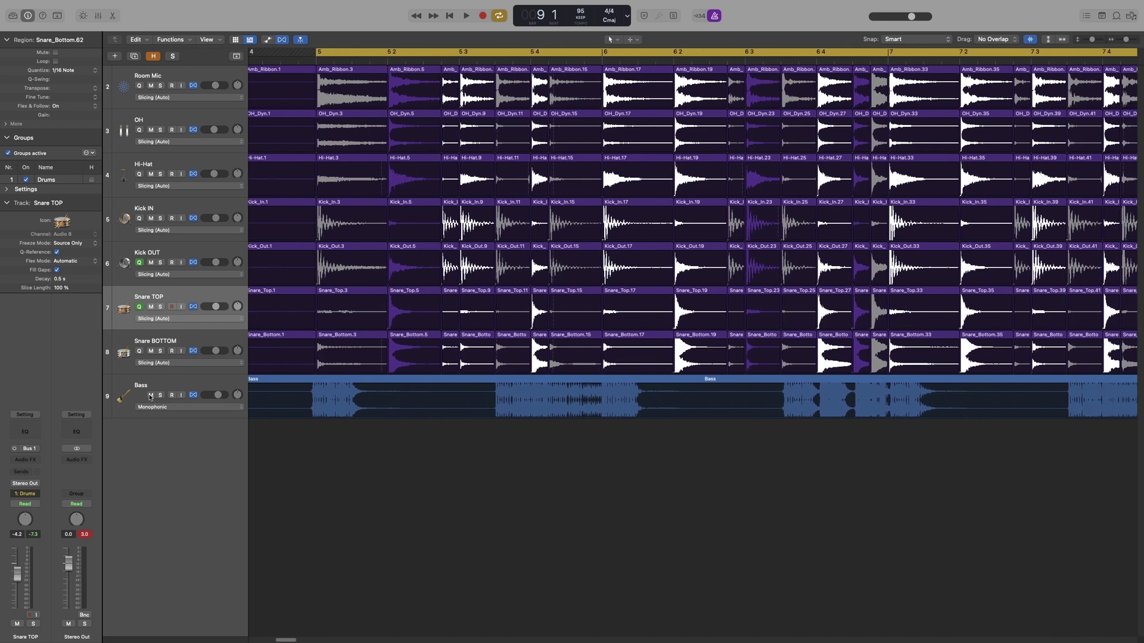
- Mute the Bass track and play the drums alone from bar 5
{"action": "left_click", "coordinate": [150, 396]}
{"action": "key", "text": "space"}
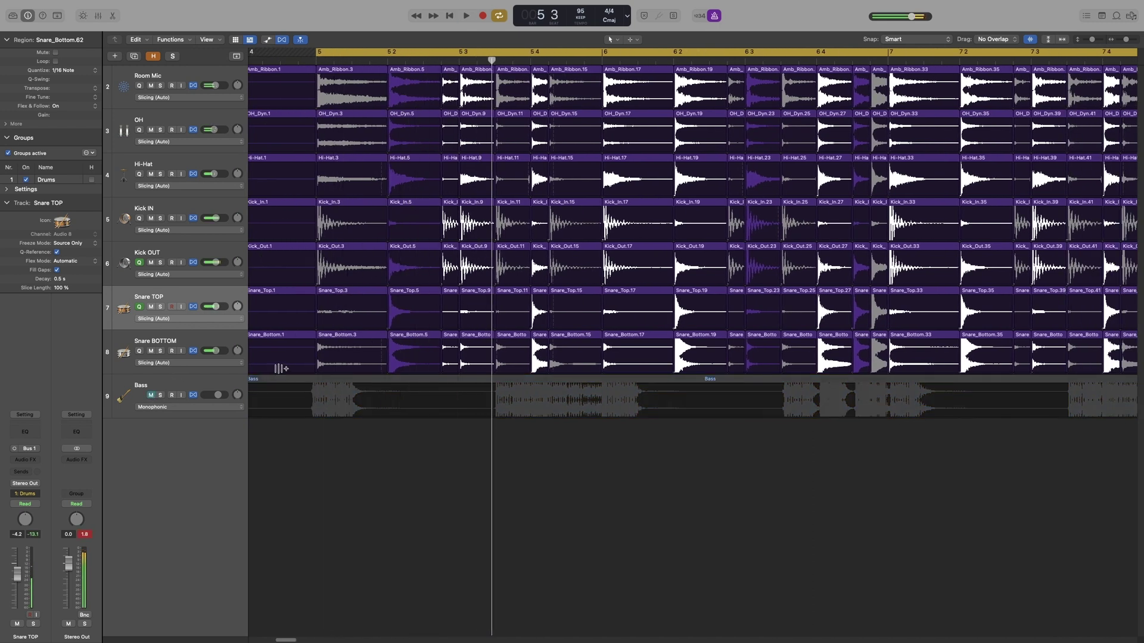
{"action": "key", "text": "space"}
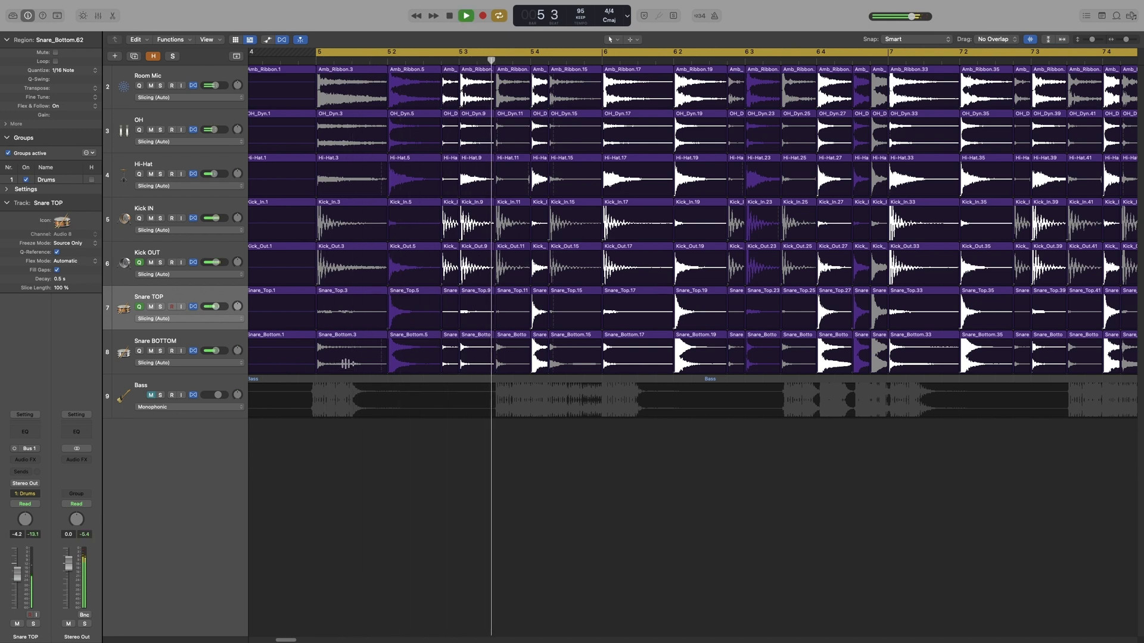
{"action": "key", "text": "space"}
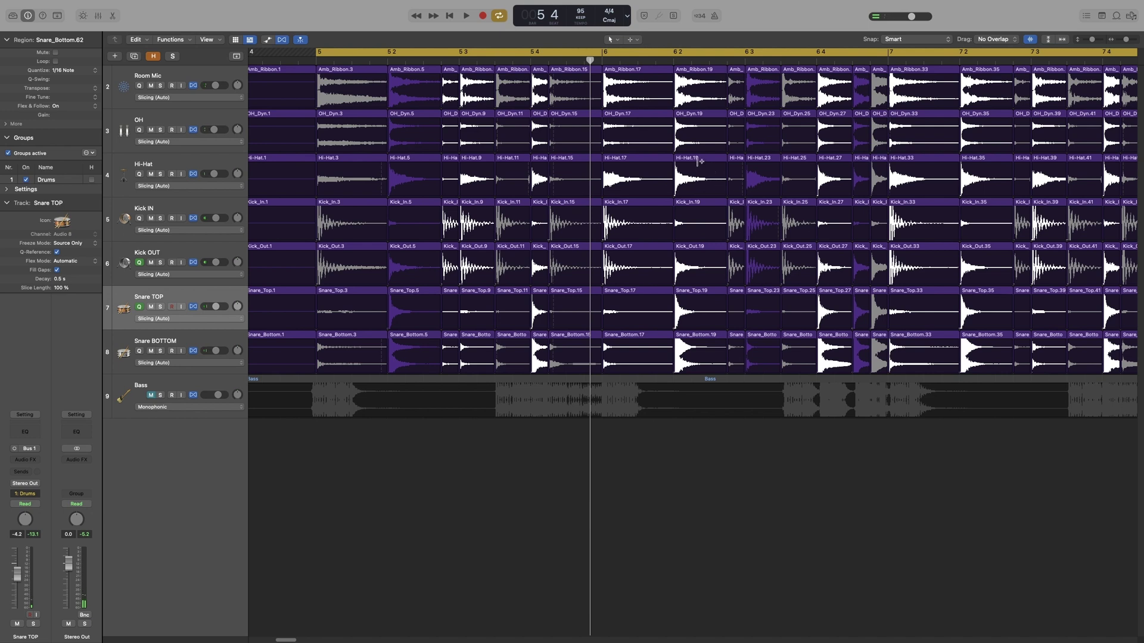
- Move the .19 slices earlier to 5 4 2, copy the .3 slices to 6 2, and play
{"action": "left_click_drag", "start_coordinate": [697, 293], "coordinate": [572, 297]}
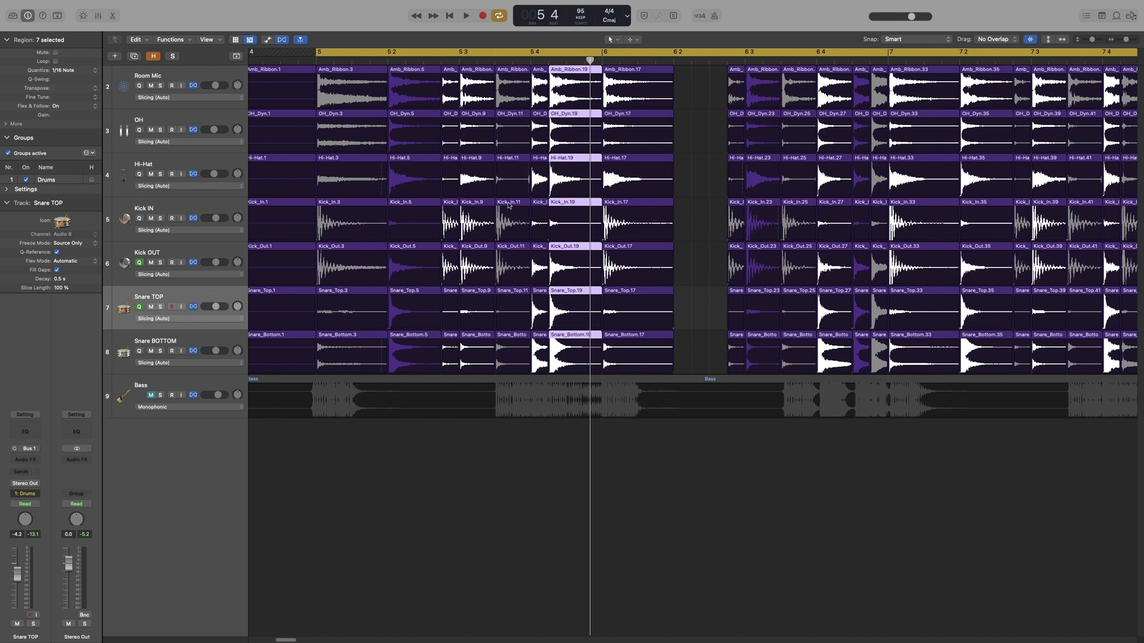
{"action": "left_click_drag", "start_coordinate": [349, 205], "coordinate": [706, 209]}
{"action": "key", "text": "space"}
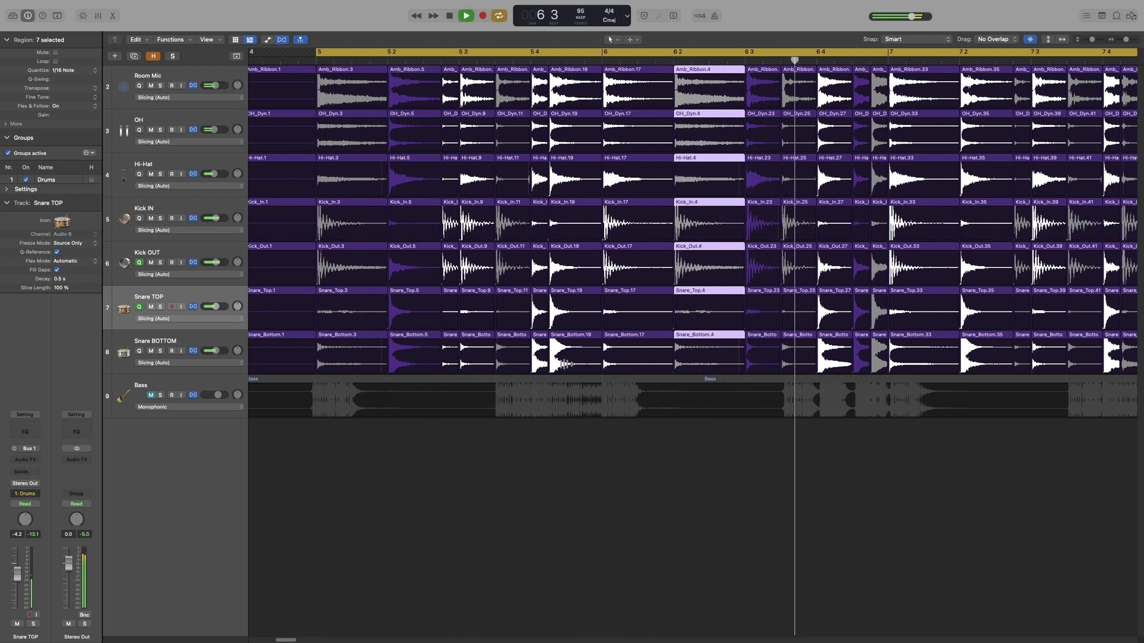
{"action": "key", "text": "space"}
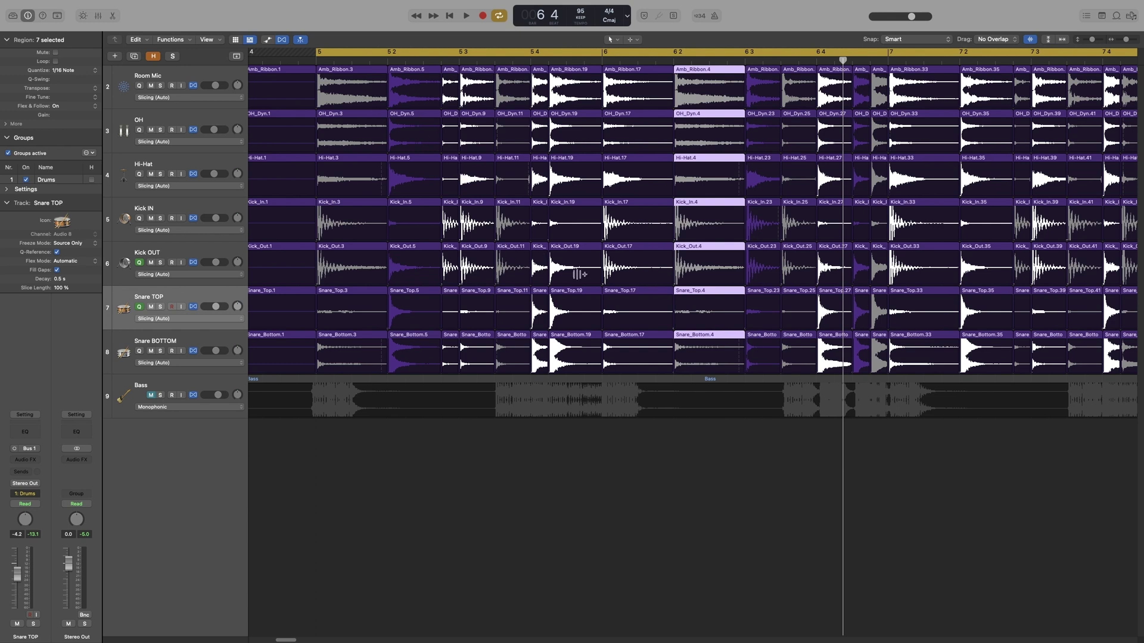
- Drag the .17 drum slices from bar 6 to bar 7, then zoom out to view the whole part
{"action": "right_click", "coordinate": [636, 249]}
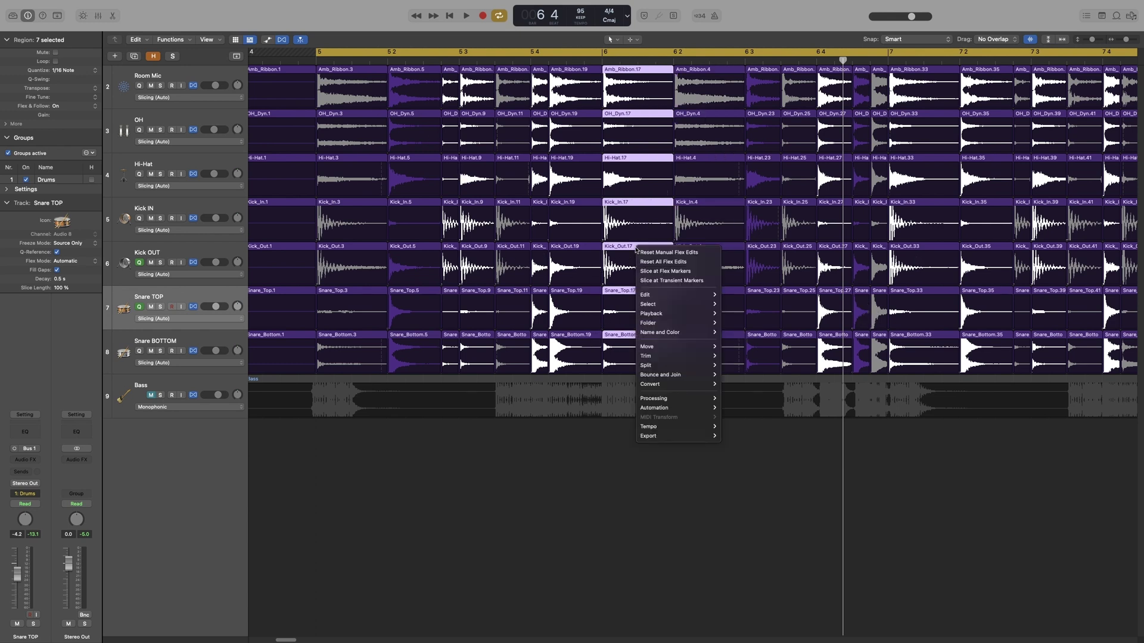
{"action": "left_click", "coordinate": [629, 205]}
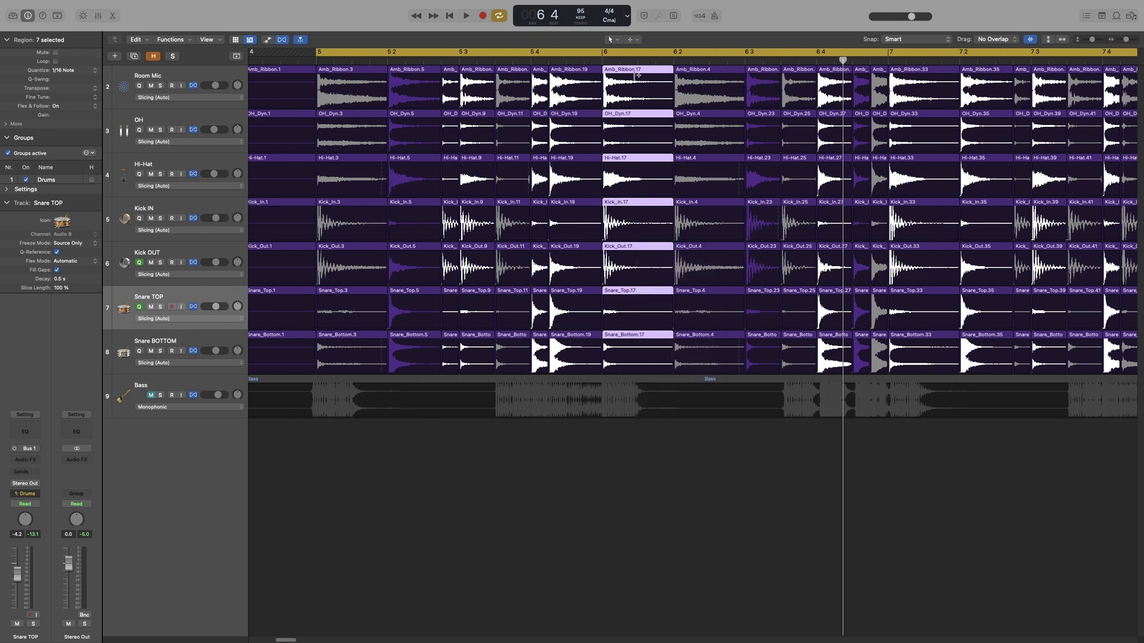
{"action": "left_click_drag", "start_coordinate": [631, 71], "coordinate": [917, 83]}
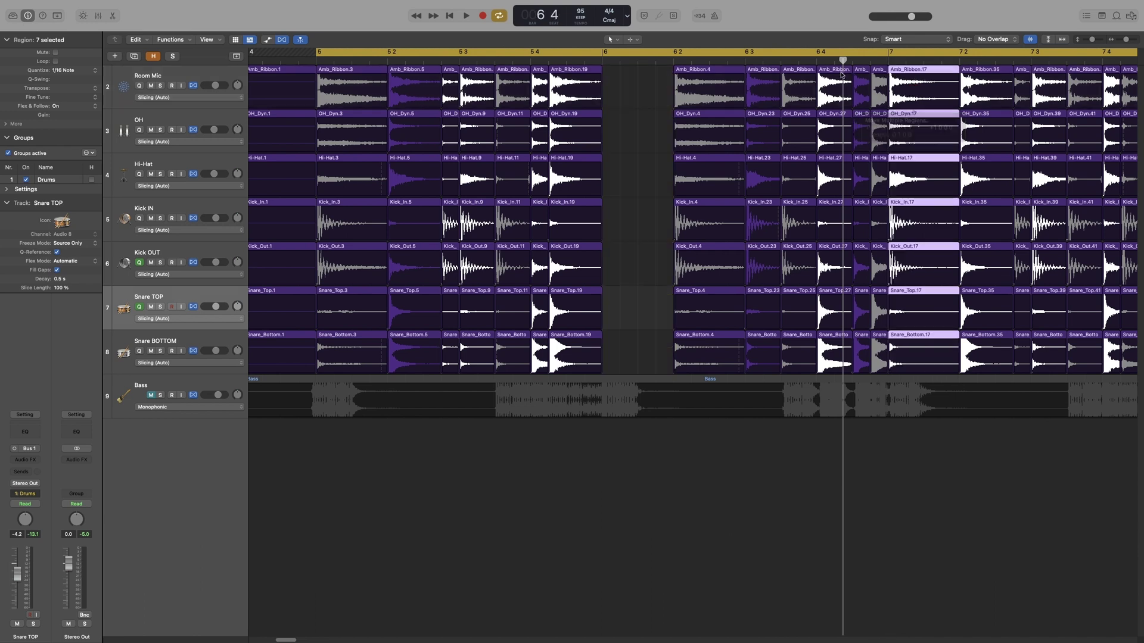
{"action": "left_click", "coordinate": [642, 258]}
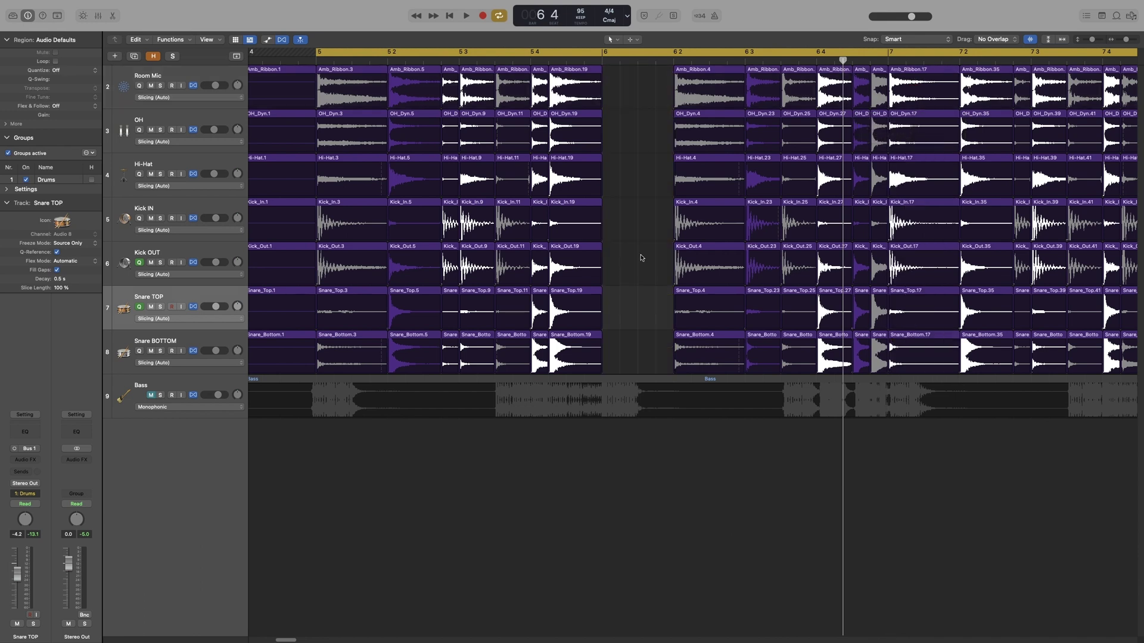
{"action": "key", "text": "super+Left"}
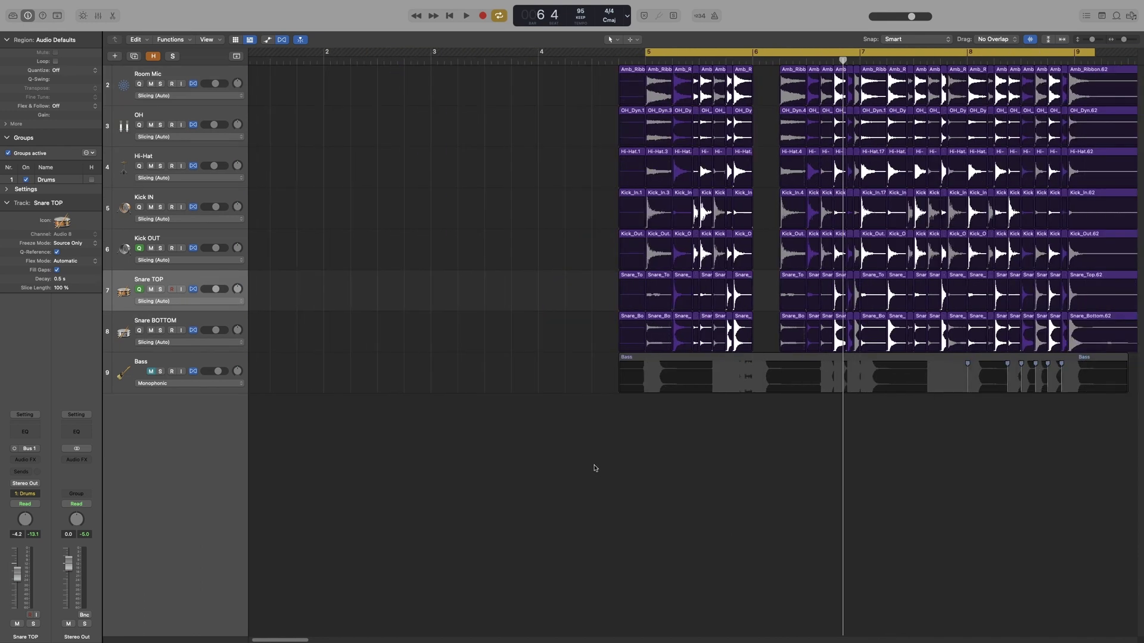
{"action": "scroll", "coordinate": [594, 468], "scroll_direction": "right", "scroll_amount": 10}
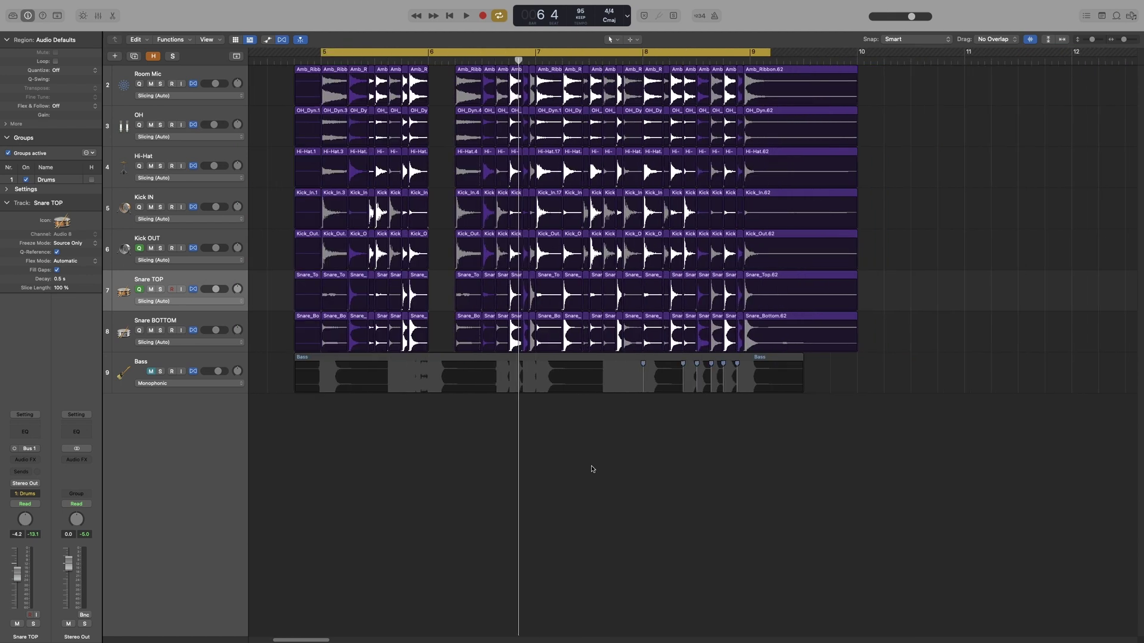